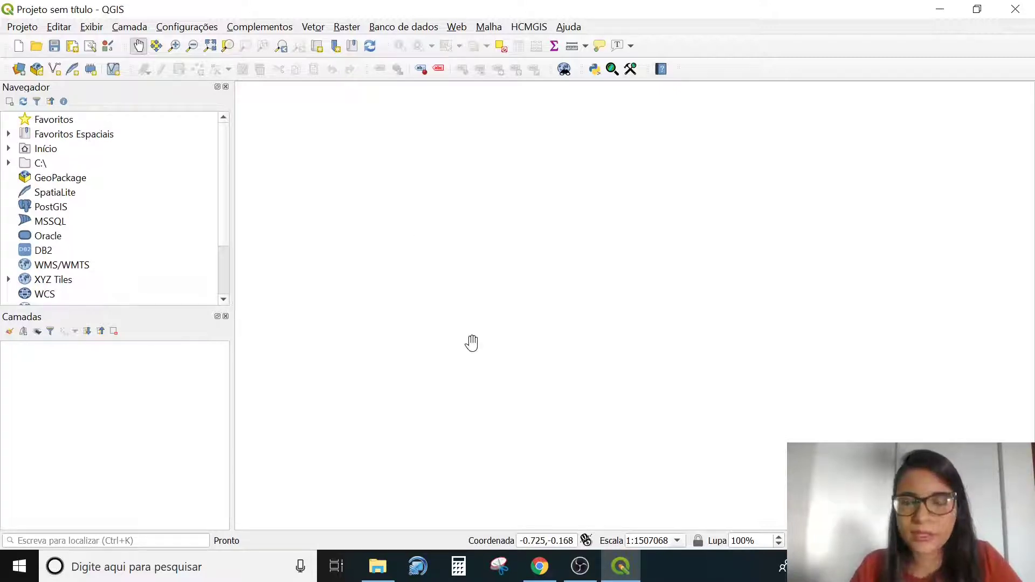
Switch to Chrome, search Google for topodata, and open the interactive index map from the TOPODATA site's access page
left_click(540, 566)
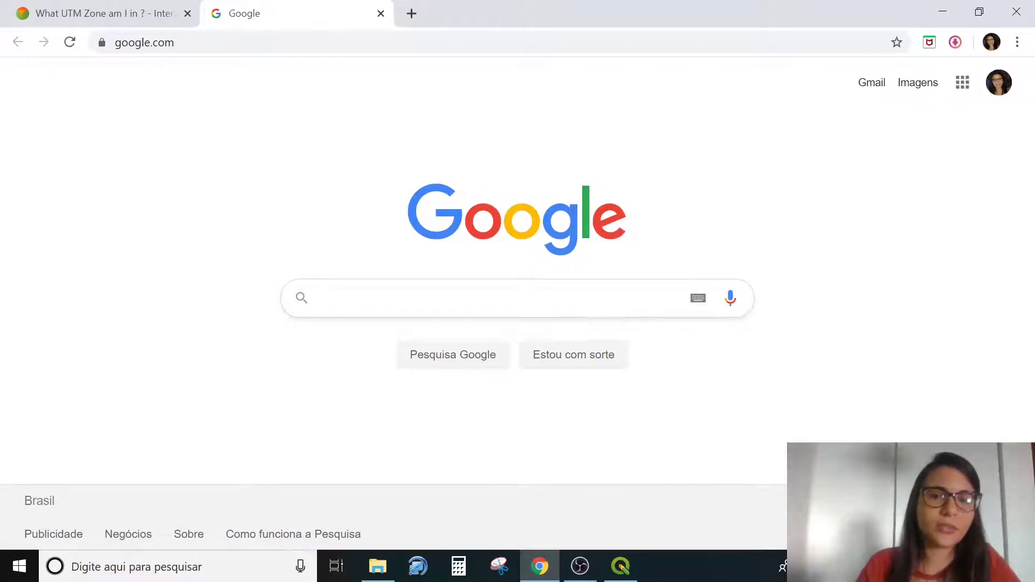
left_click(620, 302)
type("topodata")
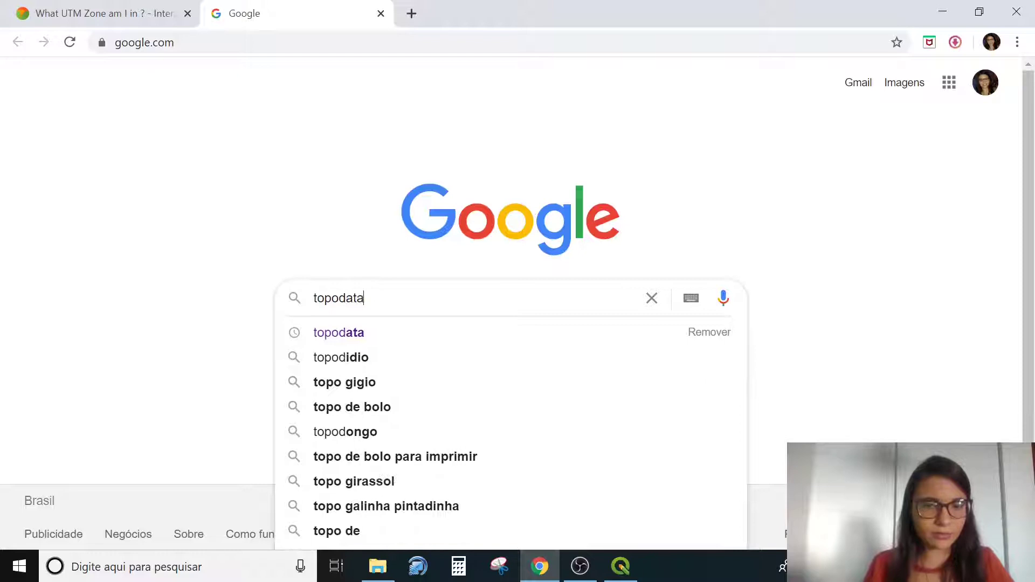
key("Return")
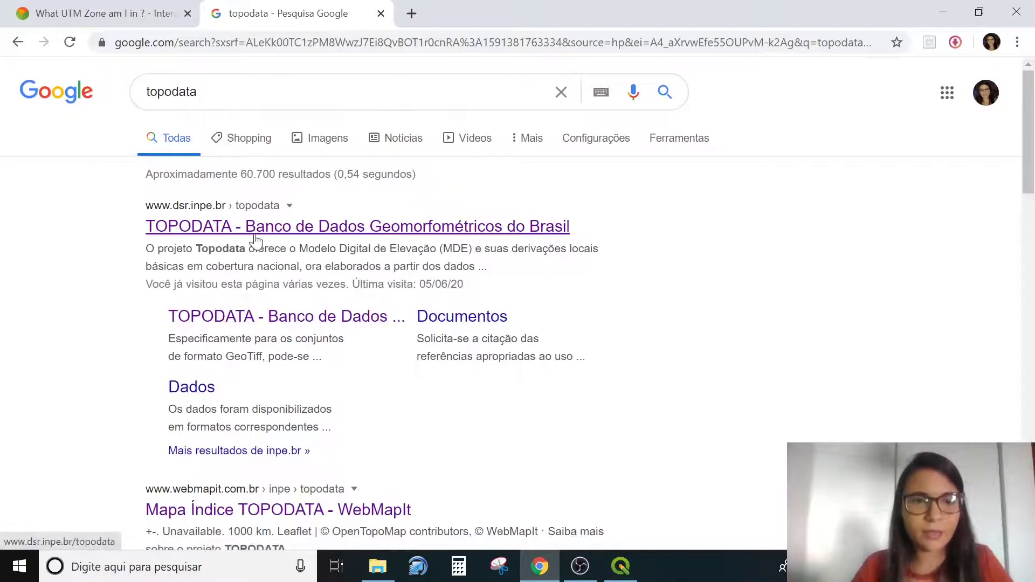
left_click(255, 241)
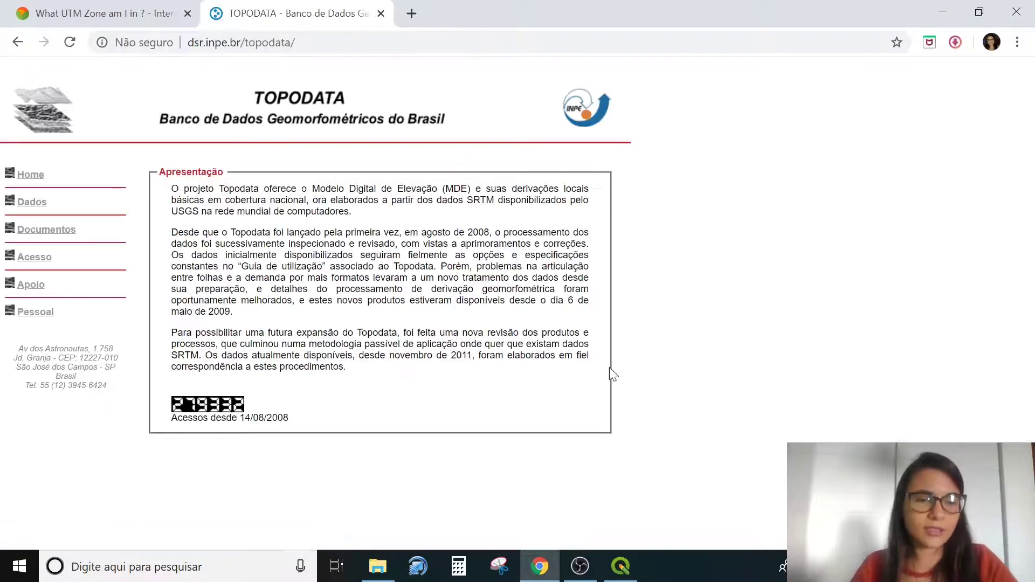
left_click(34, 259)
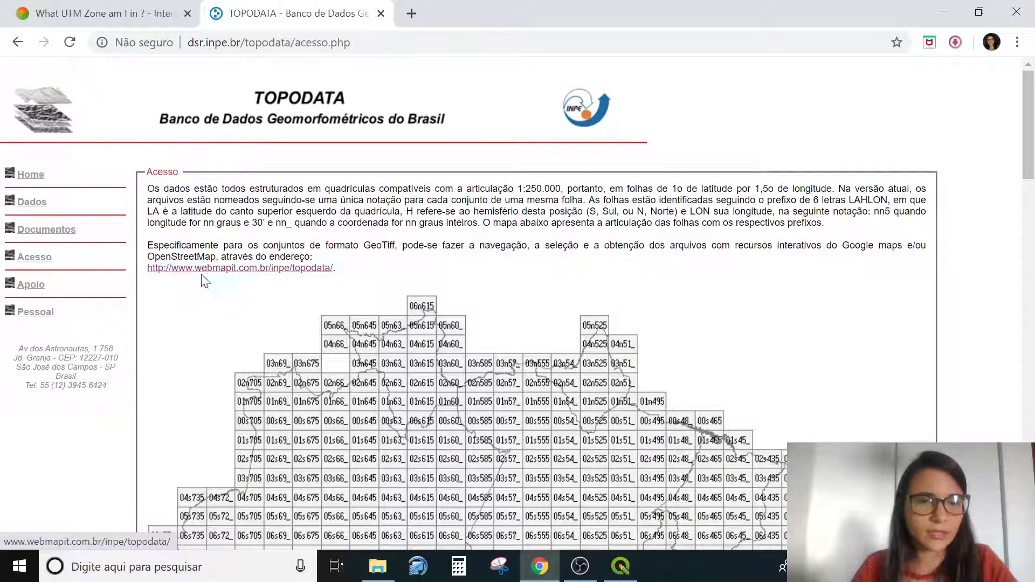
left_click(243, 272)
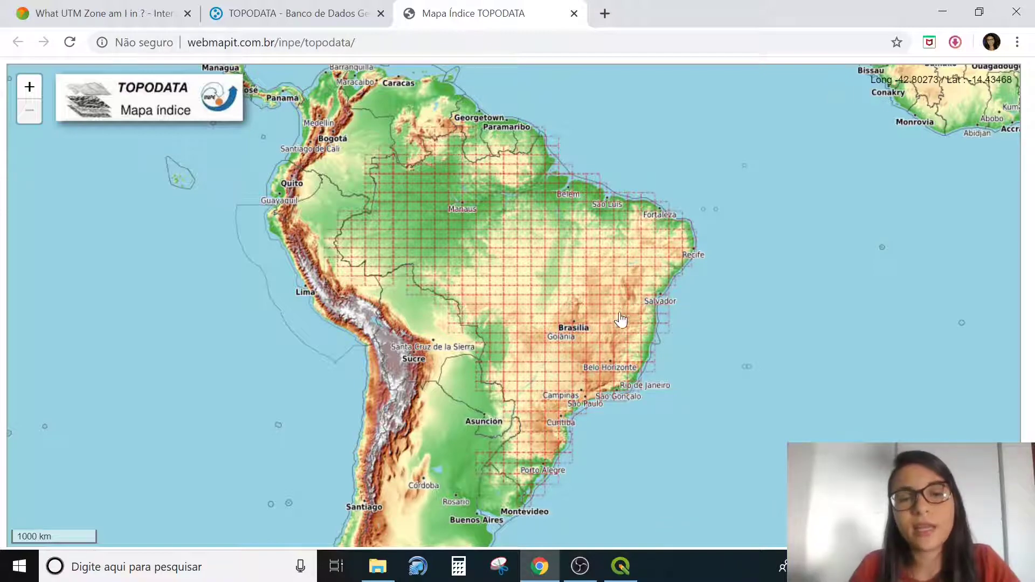
On the TOPODATA index map, display the available data downloads for sheets 09_375 and 09_36 on Brazil's northeast coast
left_click_drag(649, 270, 645, 275)
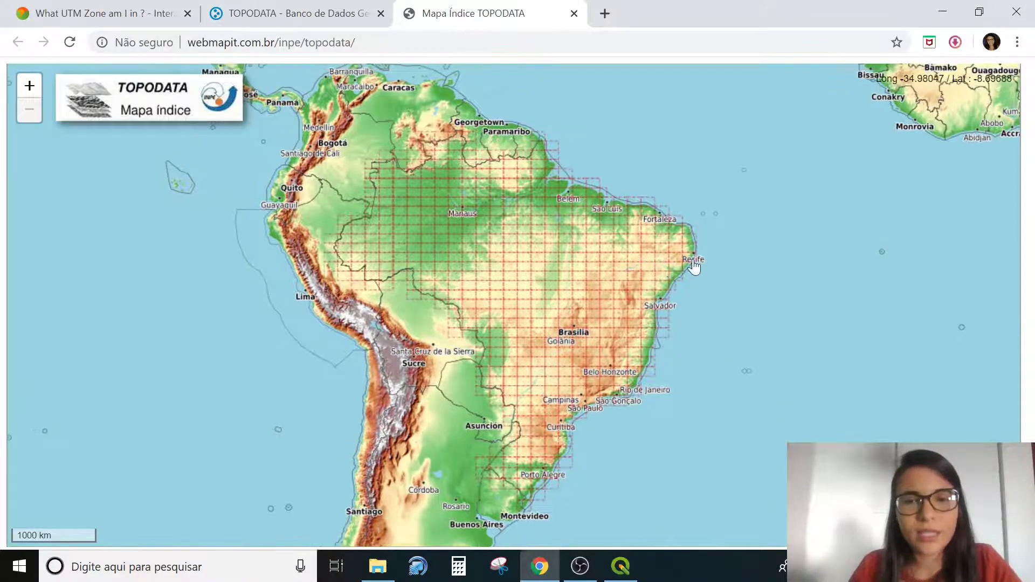
scroll(694, 268, "up", 3)
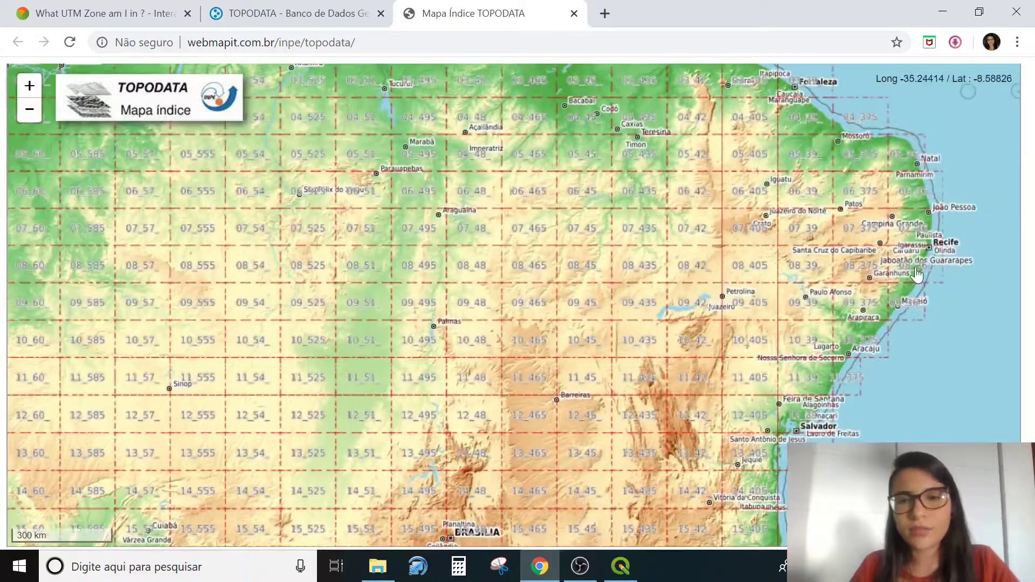
scroll(688, 287, "up", 2)
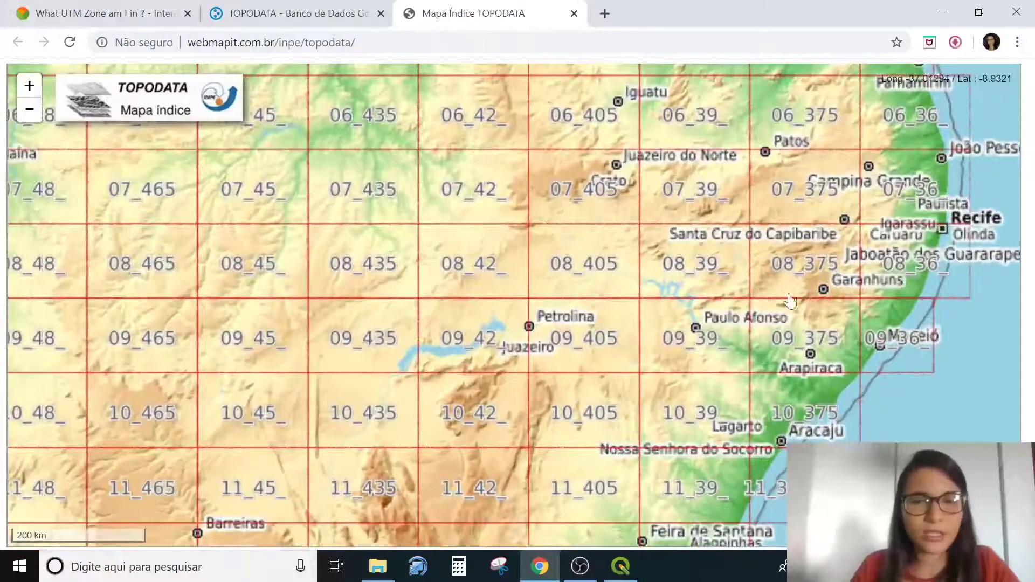
left_click_drag(810, 294, 704, 293)
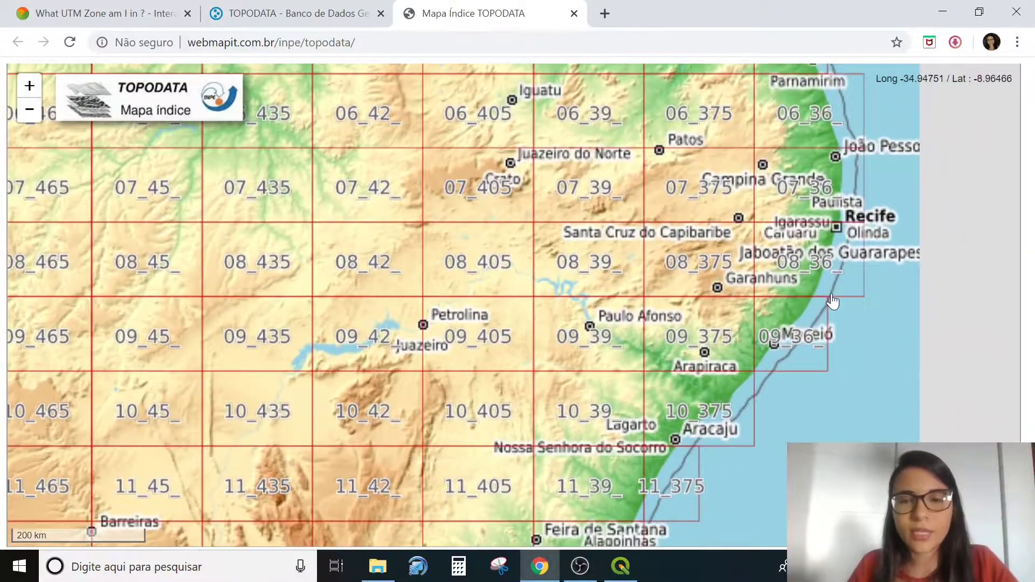
scroll(831, 294, "up", 1)
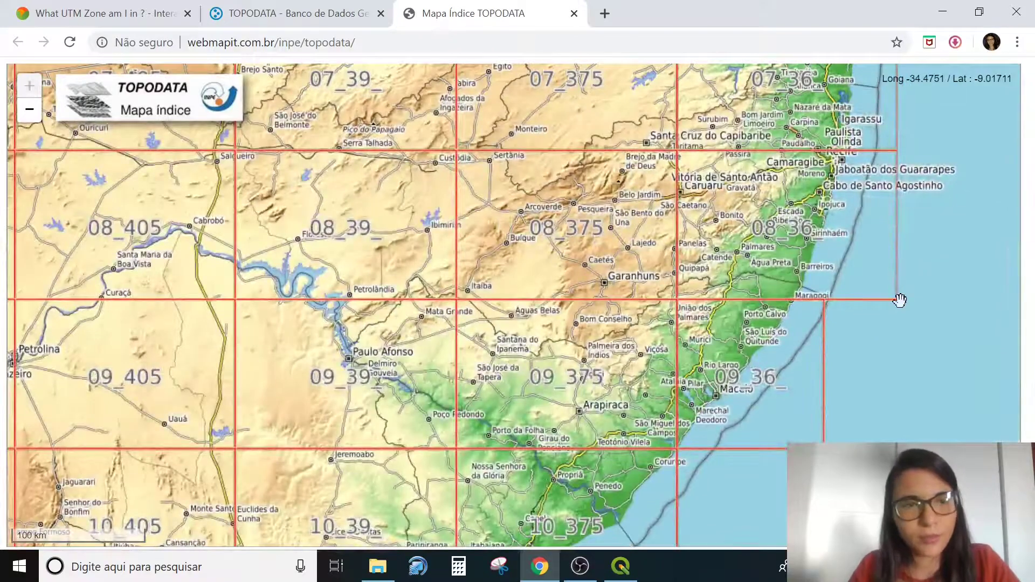
left_click_drag(869, 351, 869, 314)
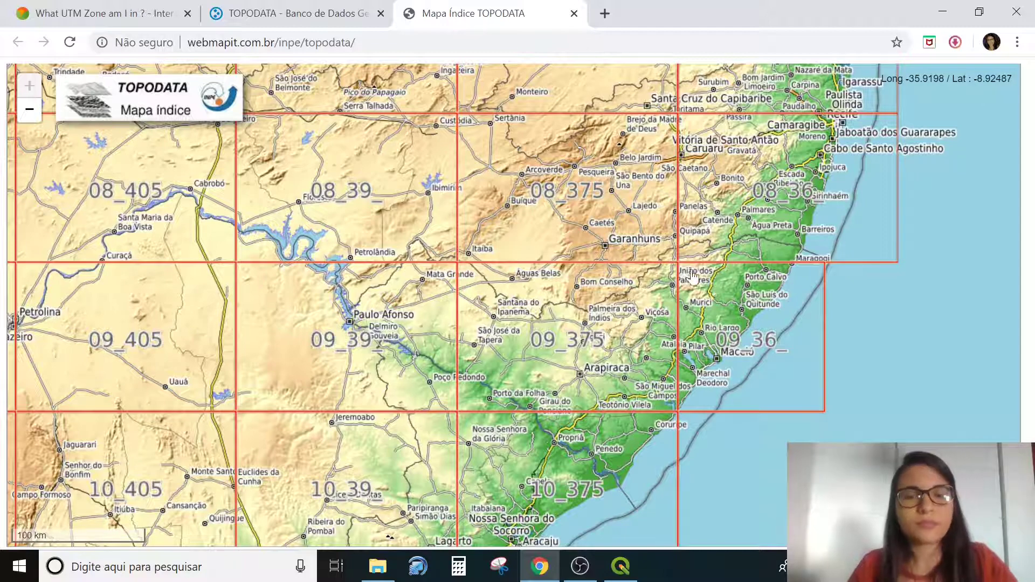
left_click(615, 335)
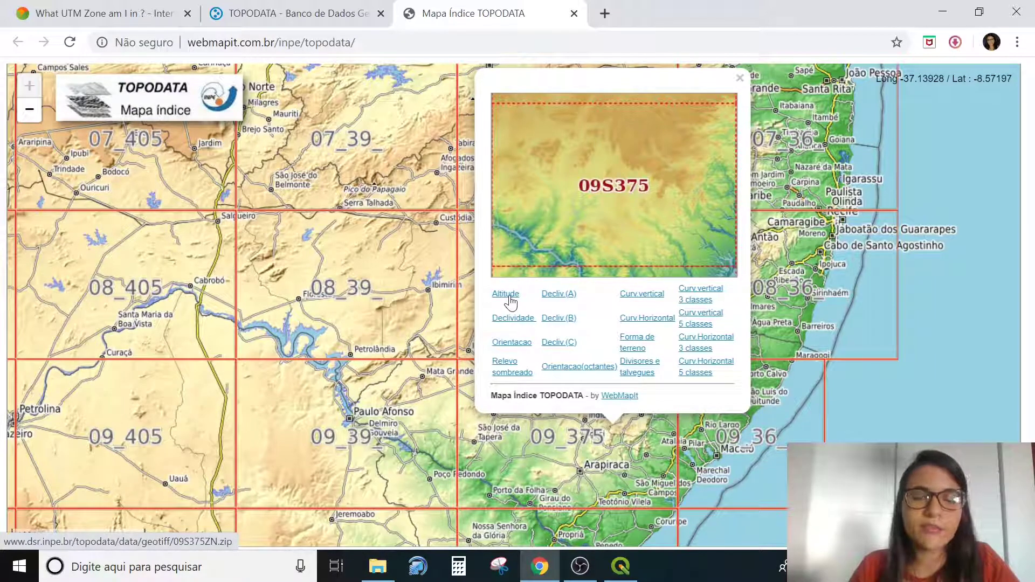
left_click(801, 406)
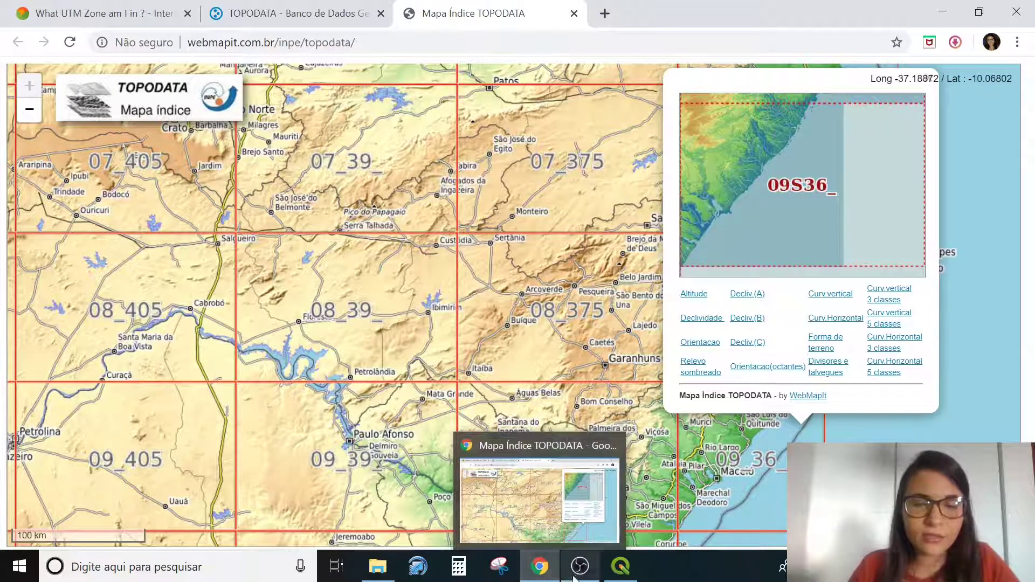
Show the desktop and open the Trabalho - Bacia folder in a maximised window
key("super+d")
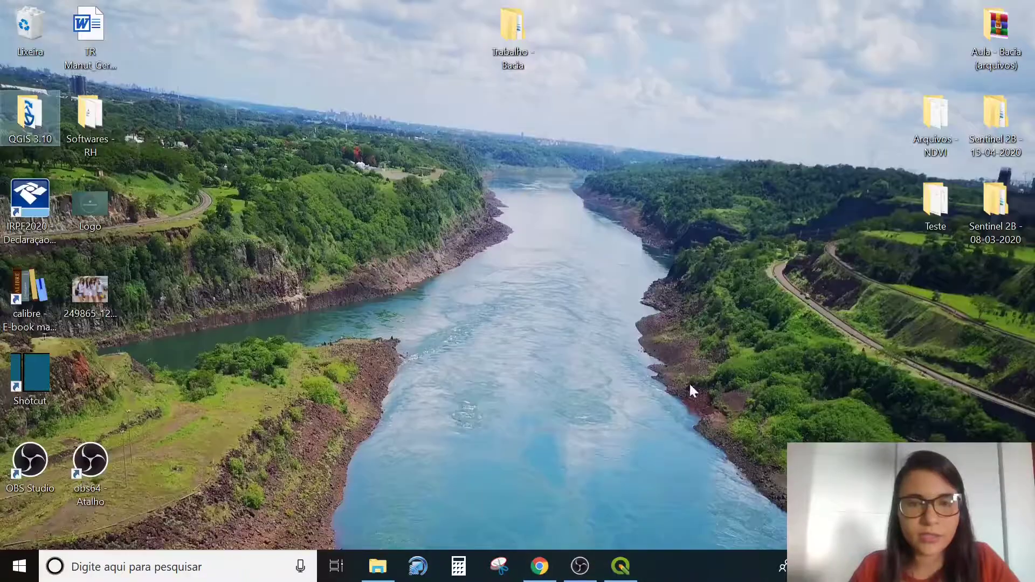
double_click(513, 32)
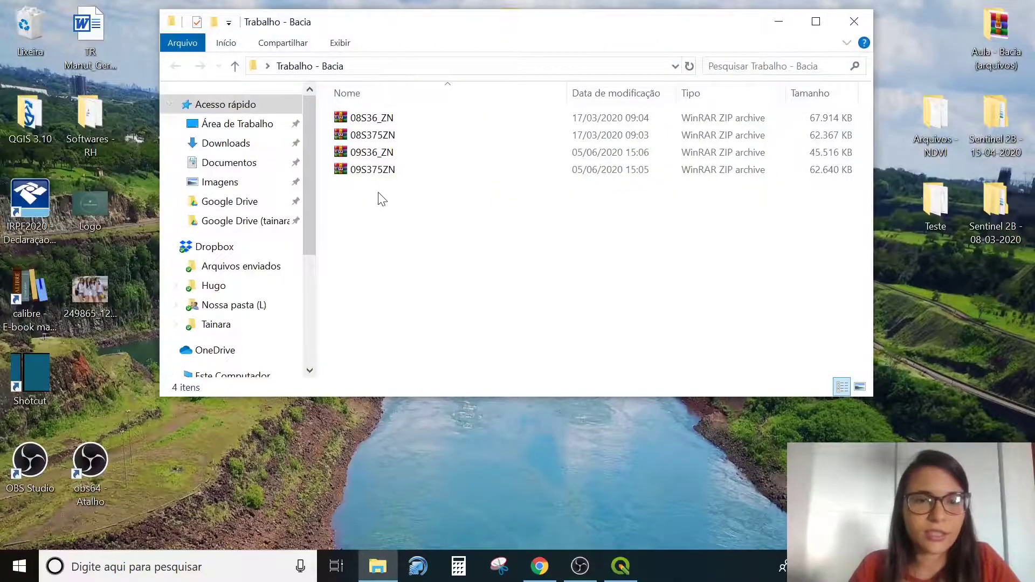
left_click(816, 22)
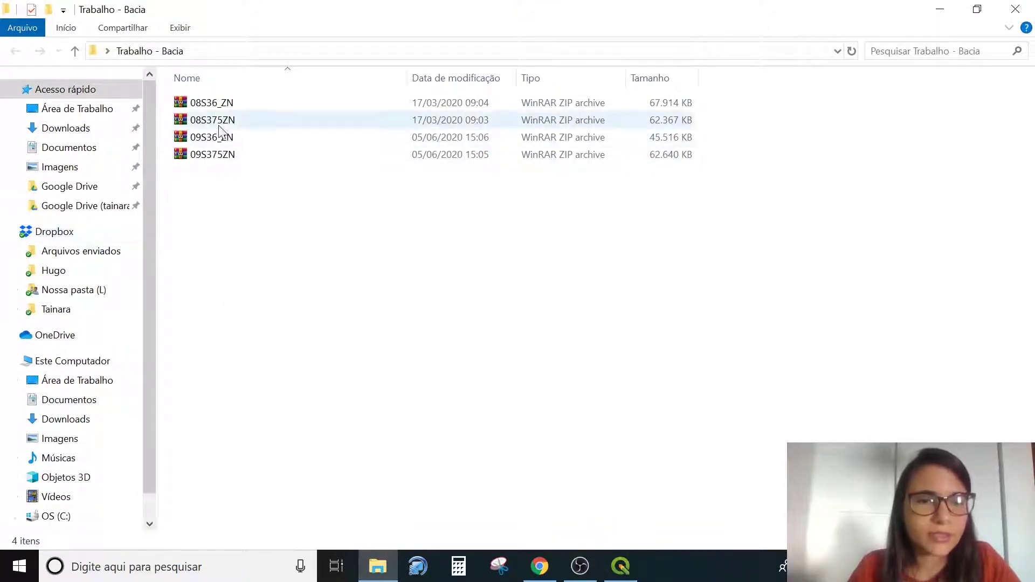
Extract the archives 08S36_ZN, 08S375ZN, 09S36_ZN and 09S375ZN together into the current folder
left_click(217, 104)
left_click(218, 158, "shift")
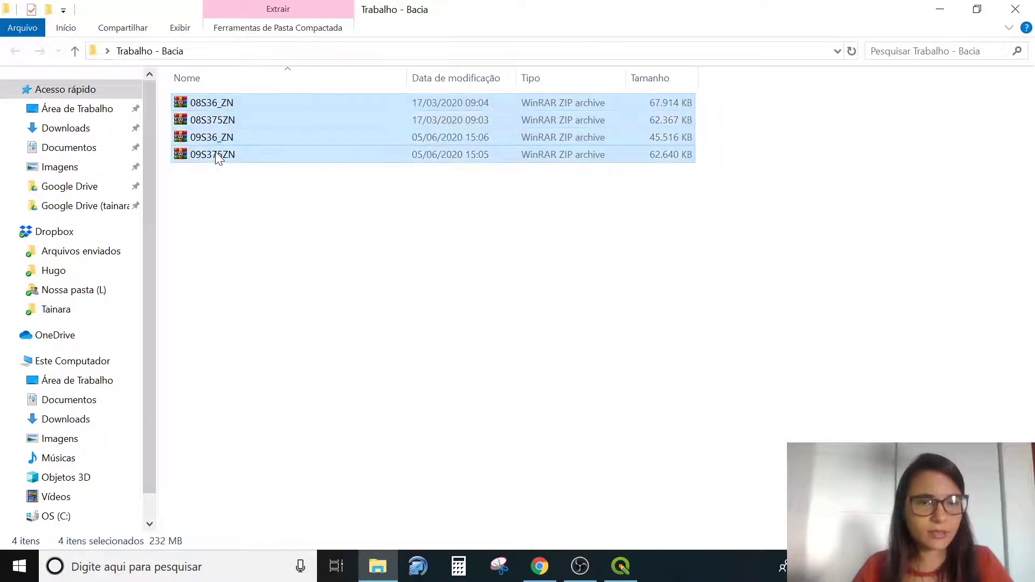
right_click(218, 158)
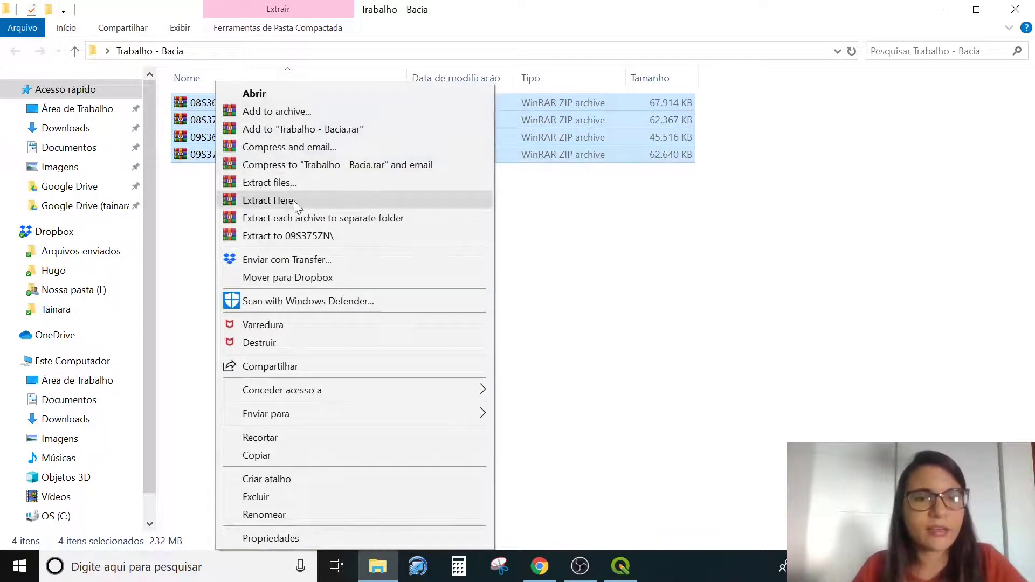
left_click(268, 200)
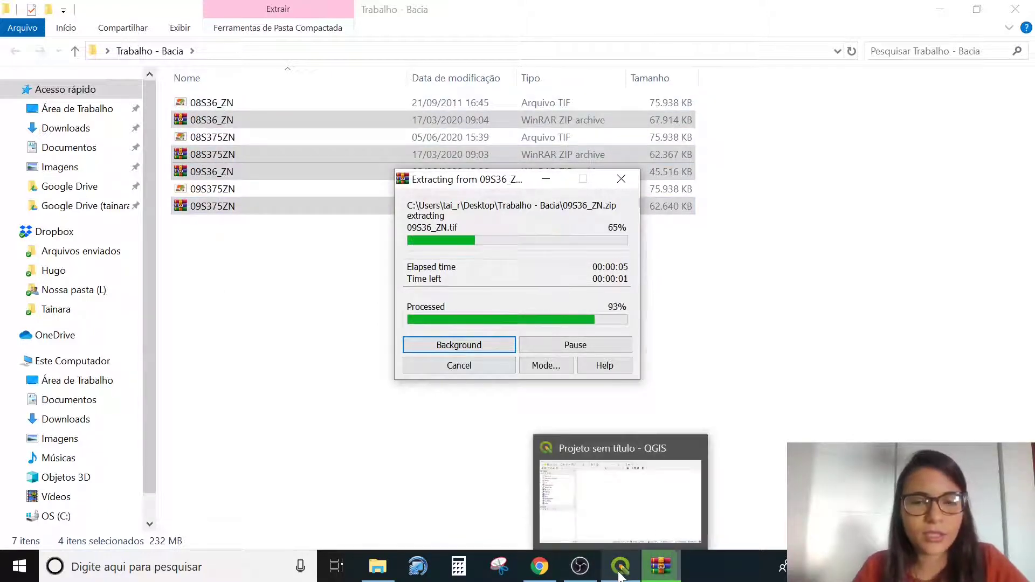
Switch to QGIS and set the project's coordinate reference system to SIRGAS 2000 (EPSG:4988)
left_click(636, 574)
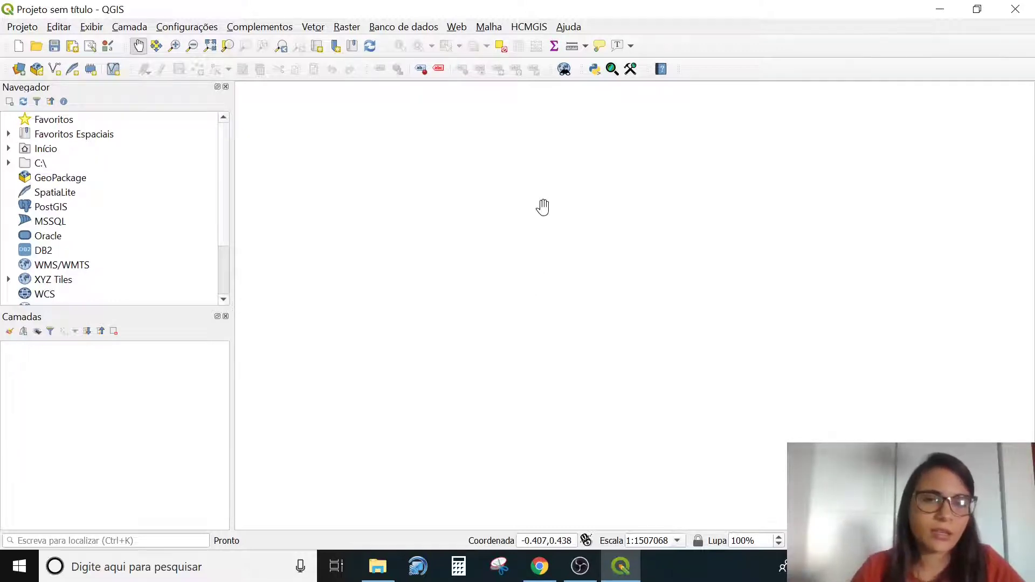
left_click(21, 29)
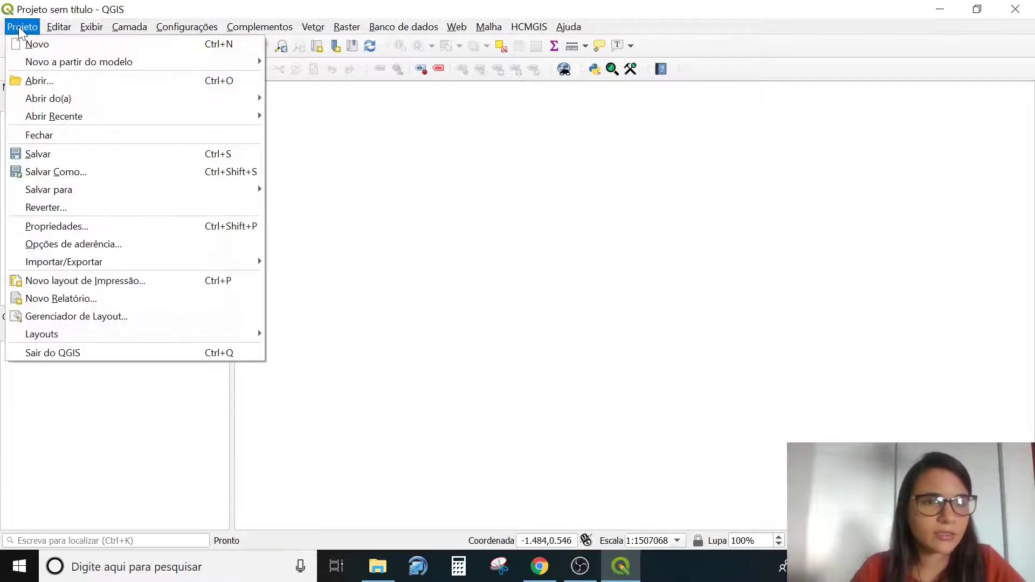
left_click(28, 227)
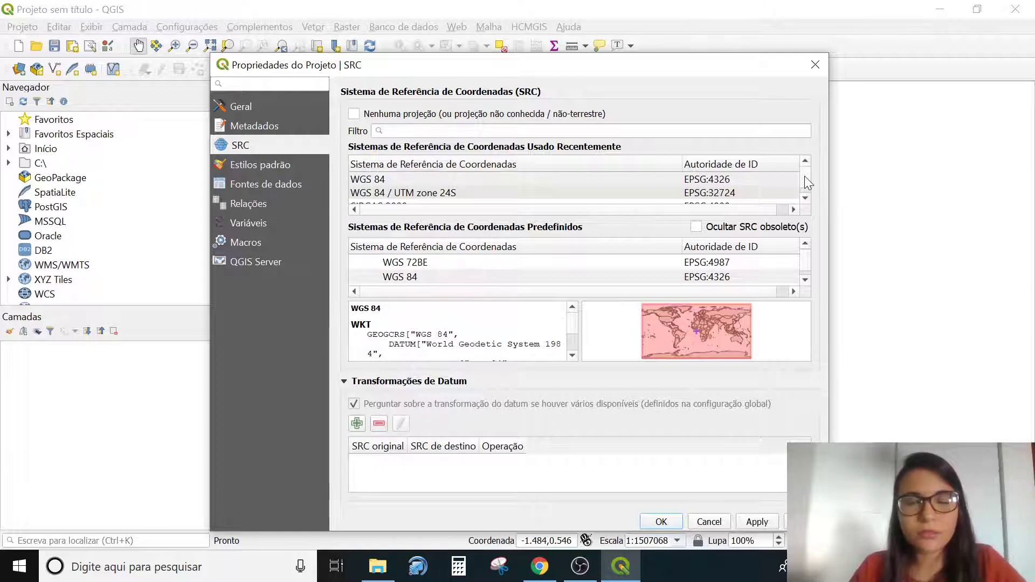
left_click(386, 130)
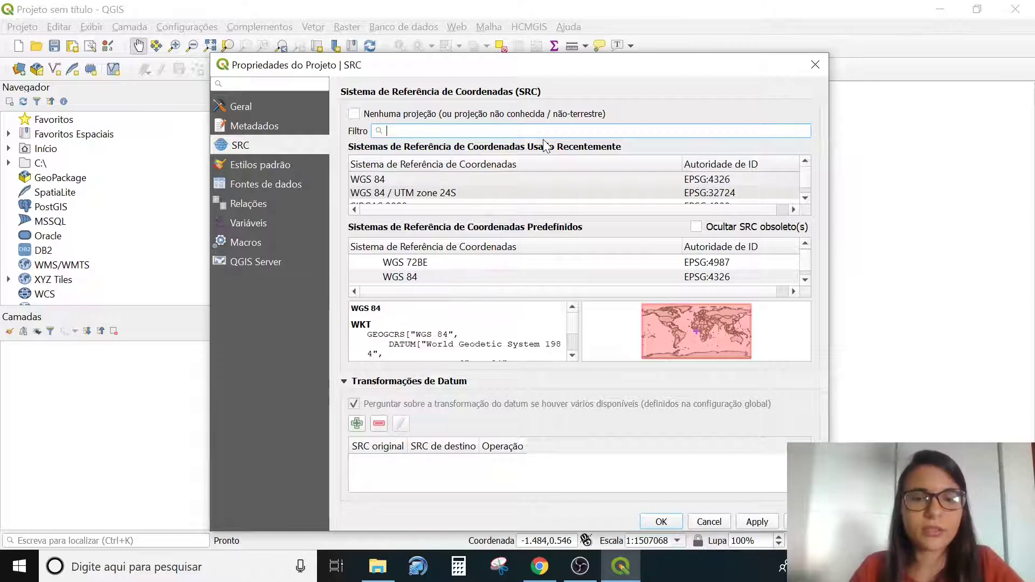
type("sirgas")
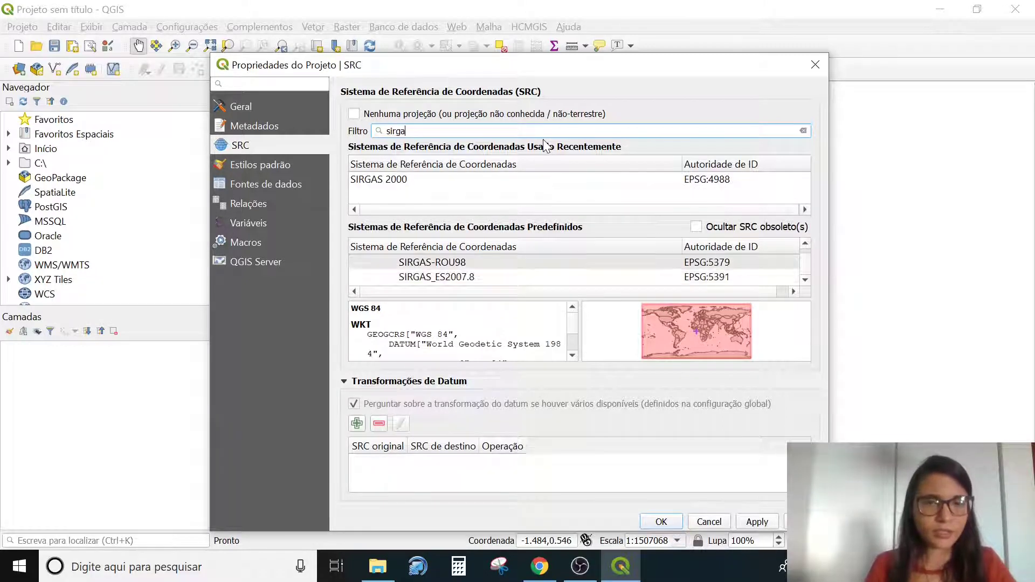
left_click(380, 180)
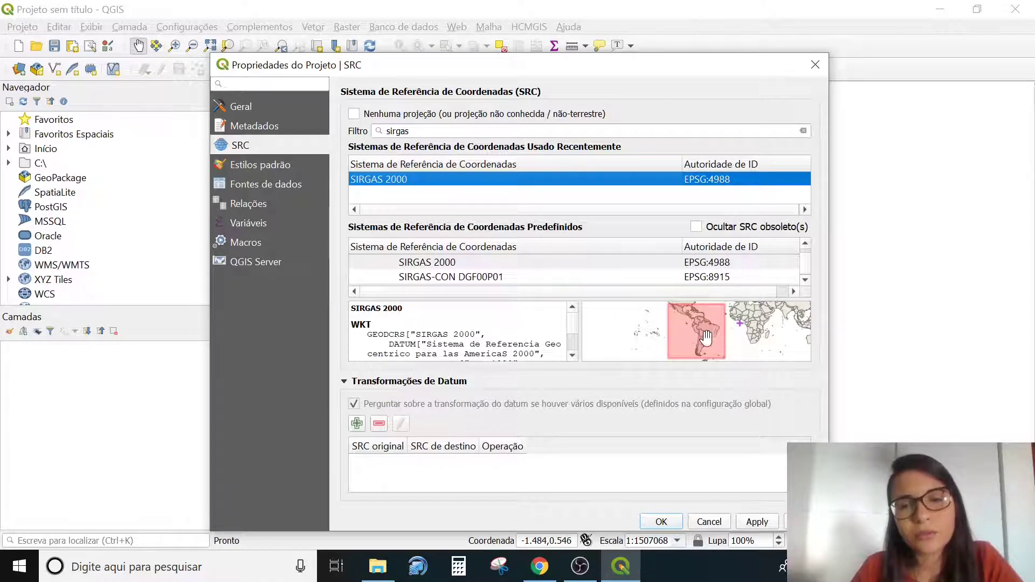
left_click(764, 524)
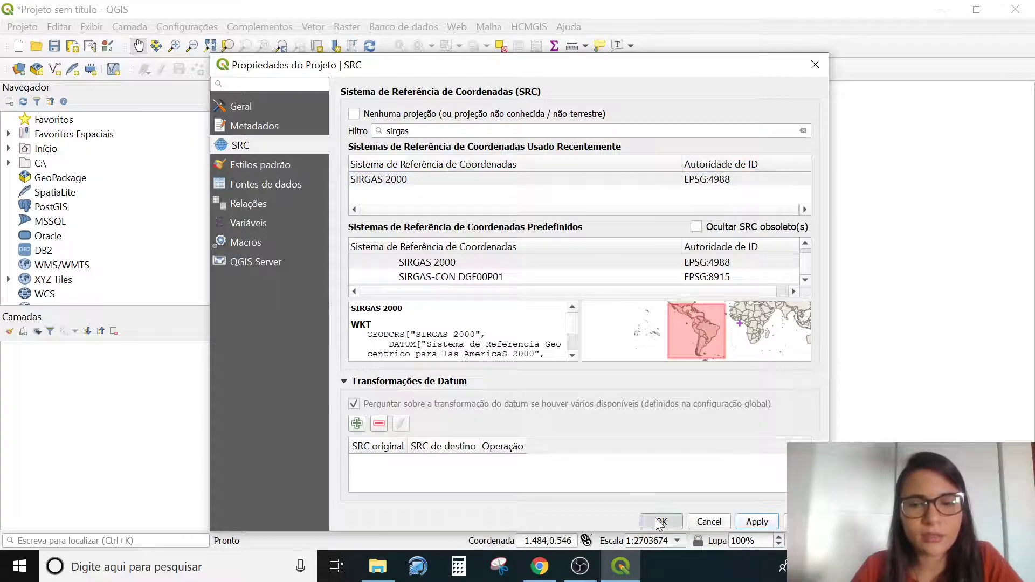
left_click(662, 522)
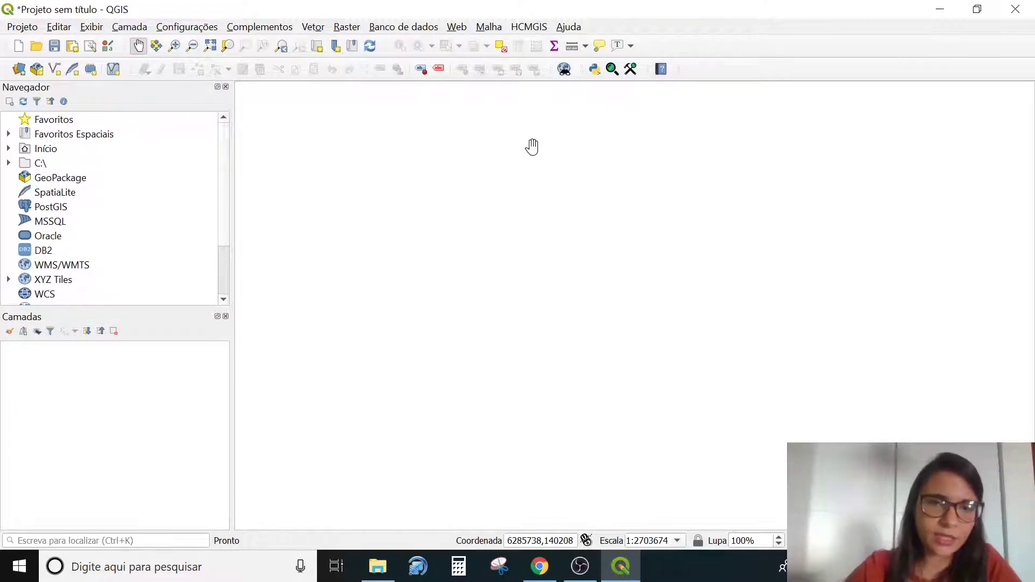
Open the Data Source Manager and expand the Trabalho - Bacia folder on the Desktop in its browser
left_click(20, 69)
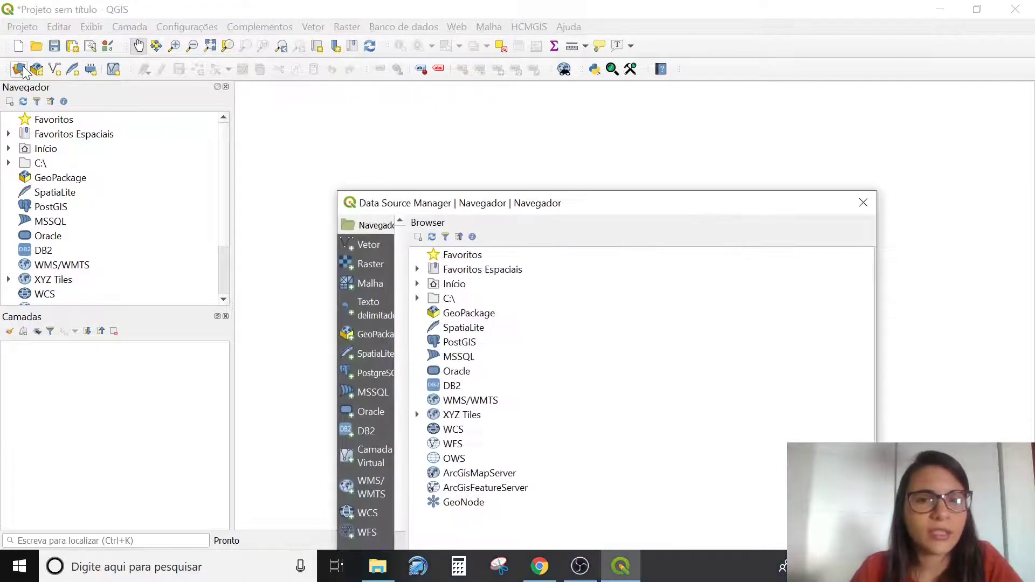
left_click_drag(603, 203, 536, 100)
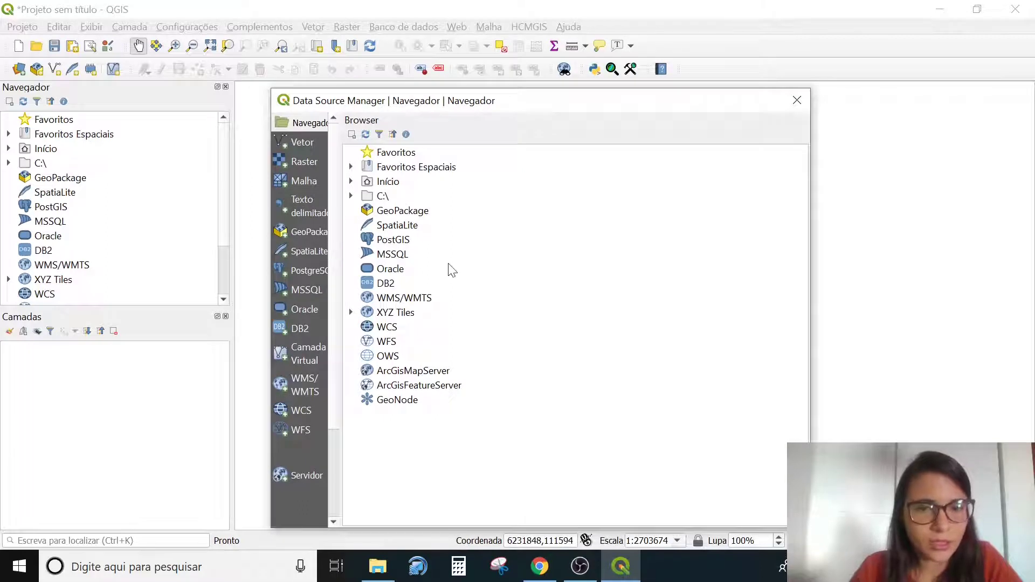
left_click(351, 183)
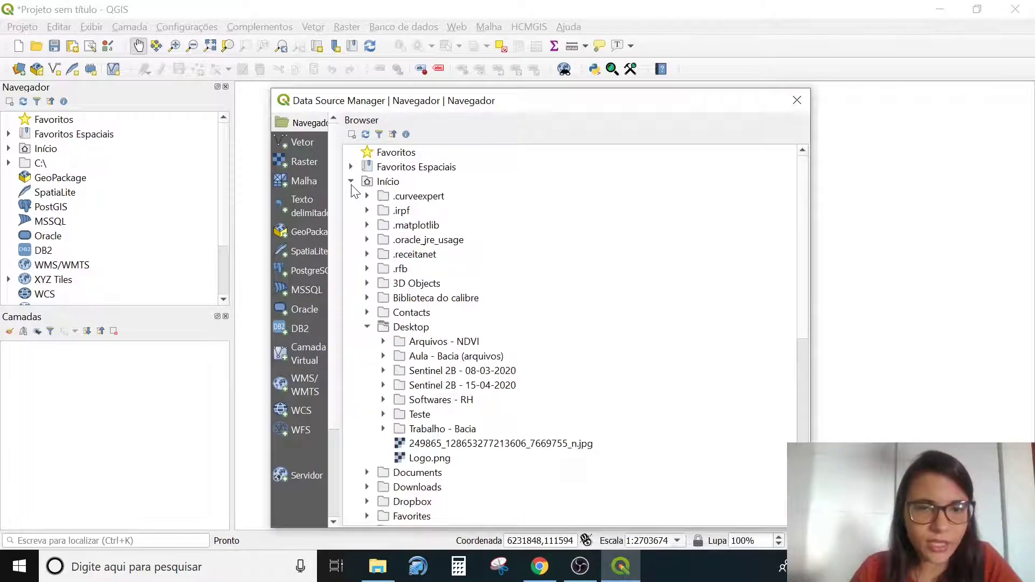
left_click(383, 430)
scroll(618, 402, "down", 2)
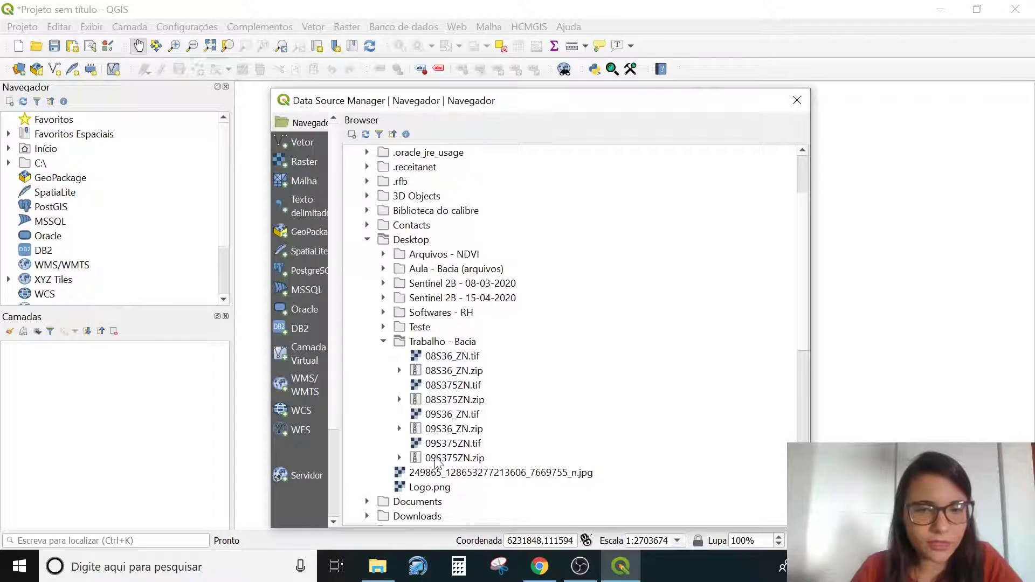
Examine the TIF rasters and ZIP archives listed in the Trabalho - Bacia folder
left_click(437, 357)
left_click(438, 385)
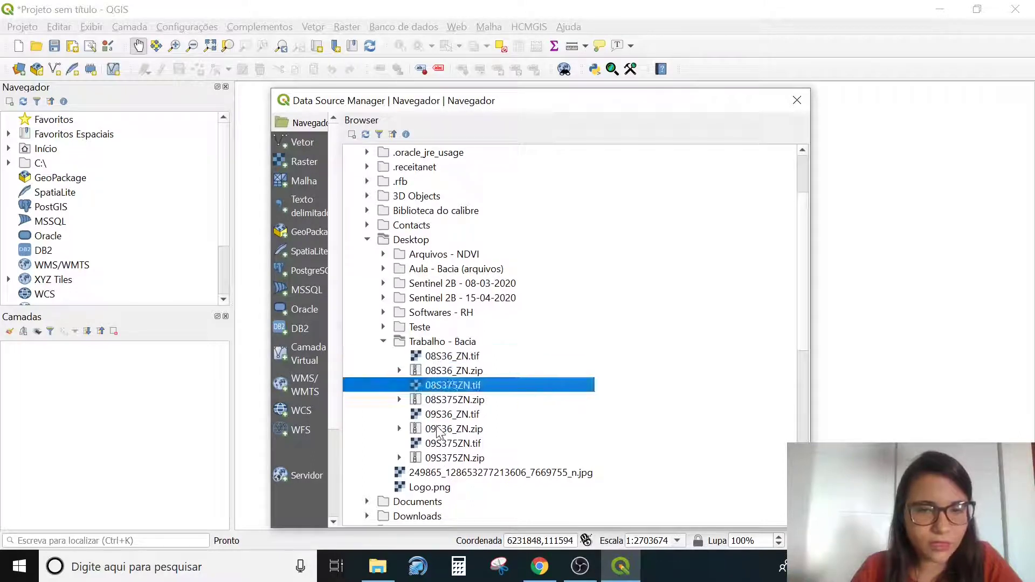
left_click(438, 415)
left_click(438, 444)
left_click(443, 359)
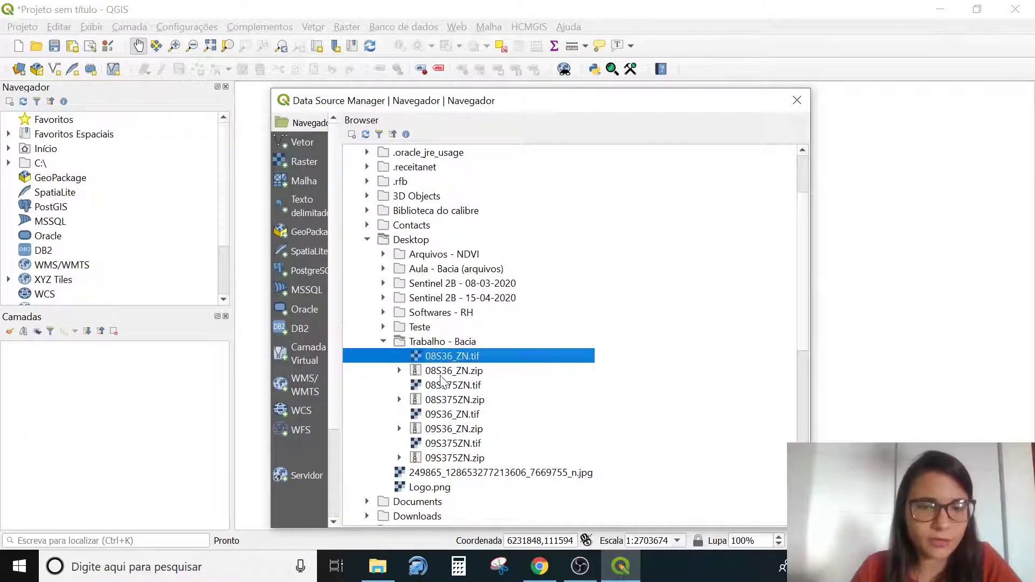
left_click(442, 386)
left_click(447, 372)
left_click(445, 401)
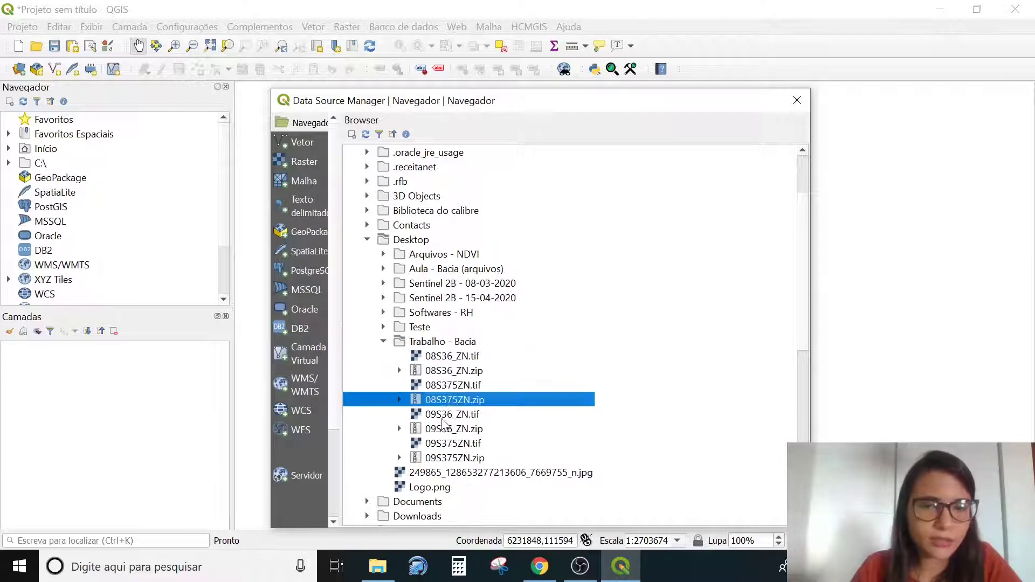
left_click(443, 430)
left_click(444, 459)
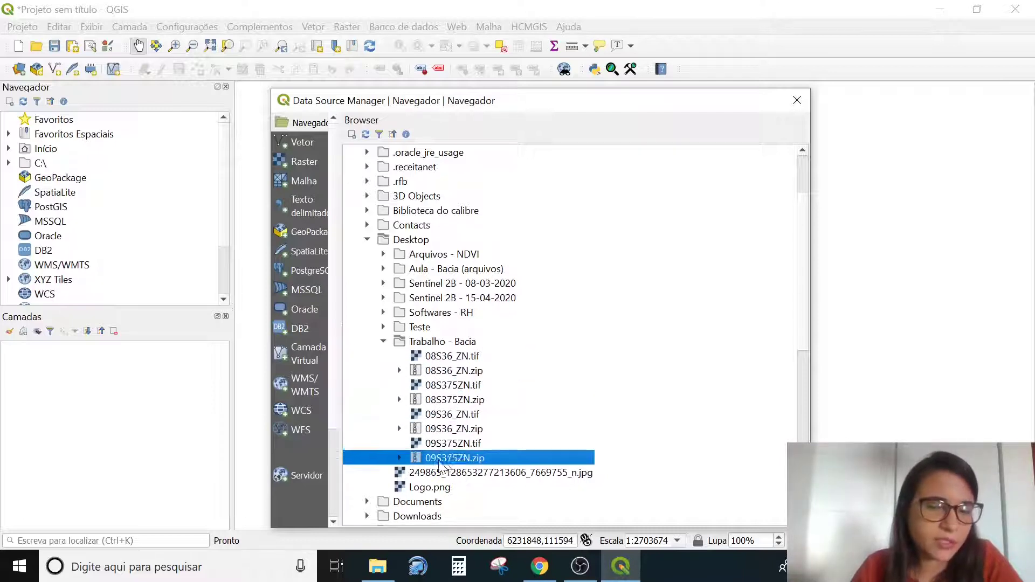
left_click(450, 375)
Add the 08S36_ZN.tif raster to the project and close the Data Source Manager
double_click(452, 357)
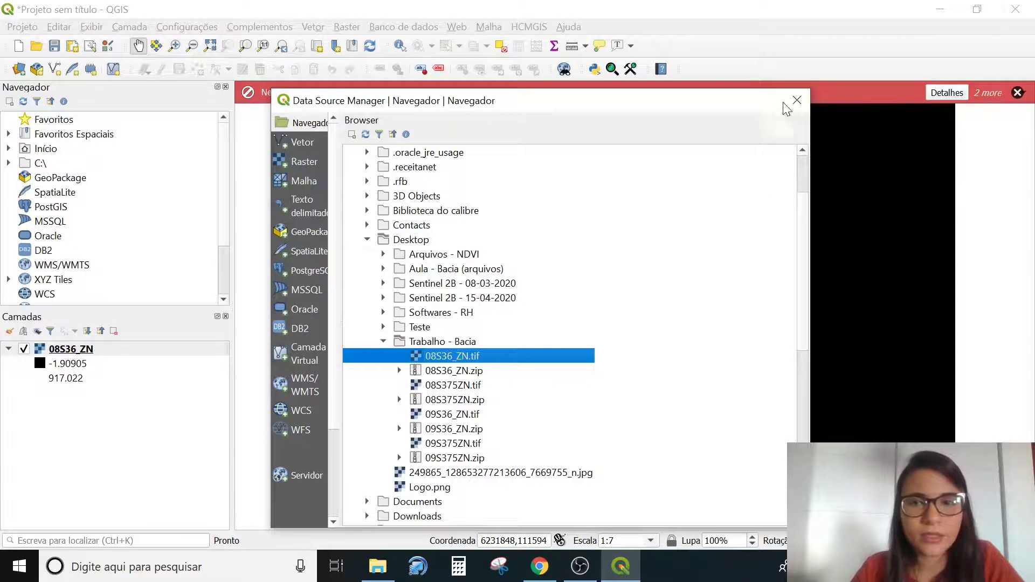
left_click(797, 101)
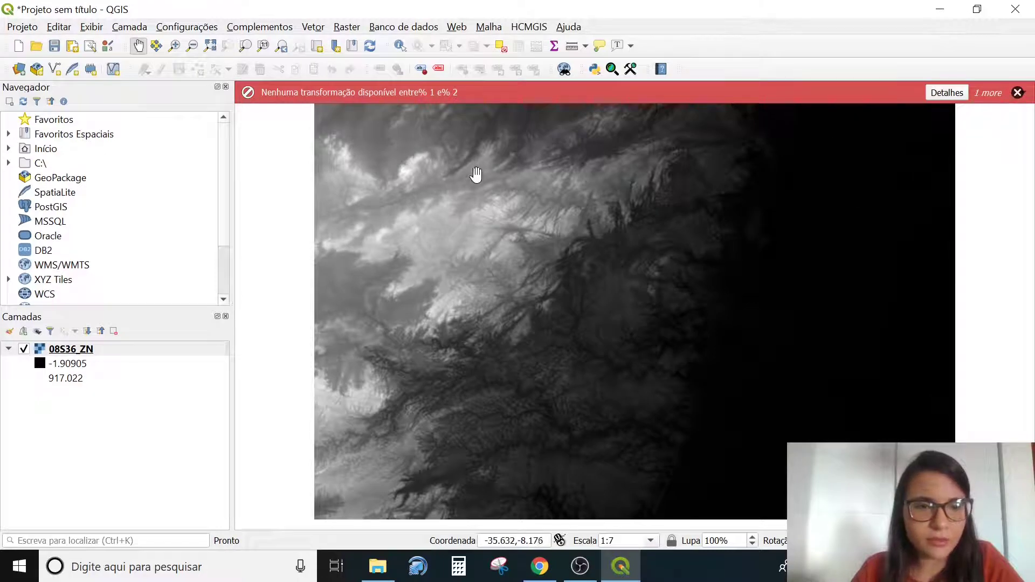
scroll(770, 413, "down", 2)
scroll(770, 413, "up", 2)
scroll(770, 413, "down", 1)
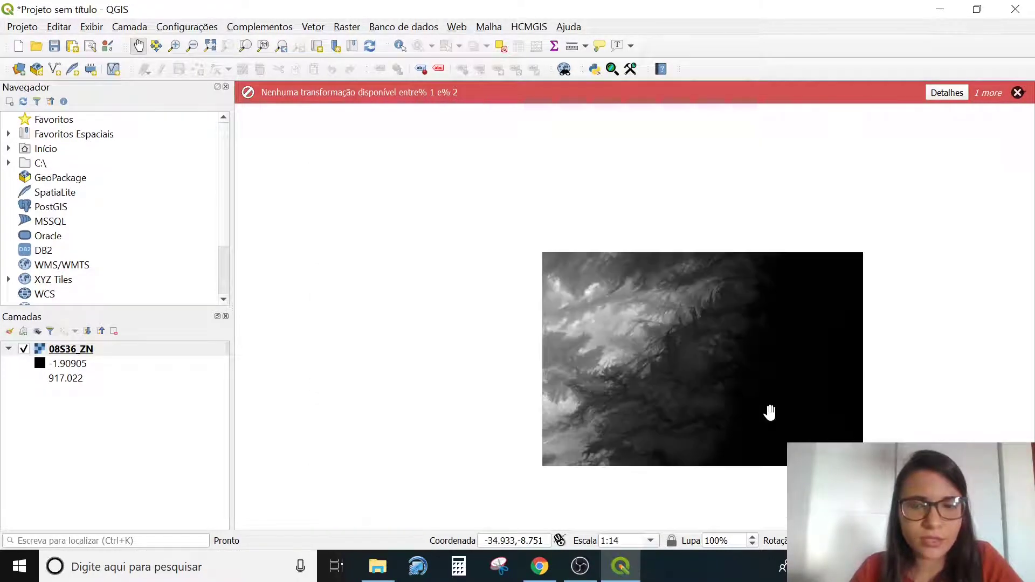
left_click_drag(770, 413, 703, 394)
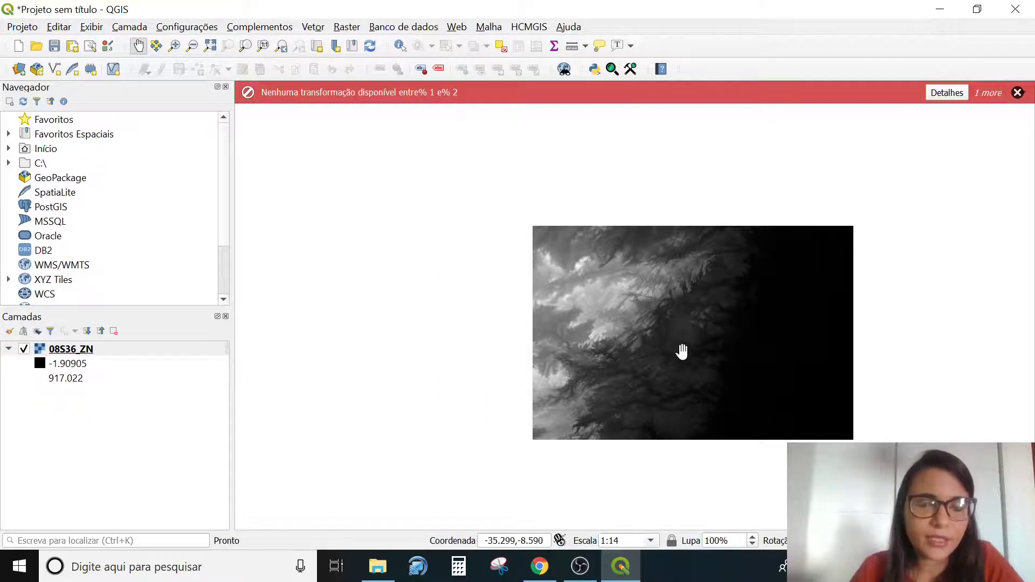
Add the 08S375ZN.tif raster from the Trabalho - Bacia folder to the project and return to the map
left_click(18, 69)
double_click(447, 411)
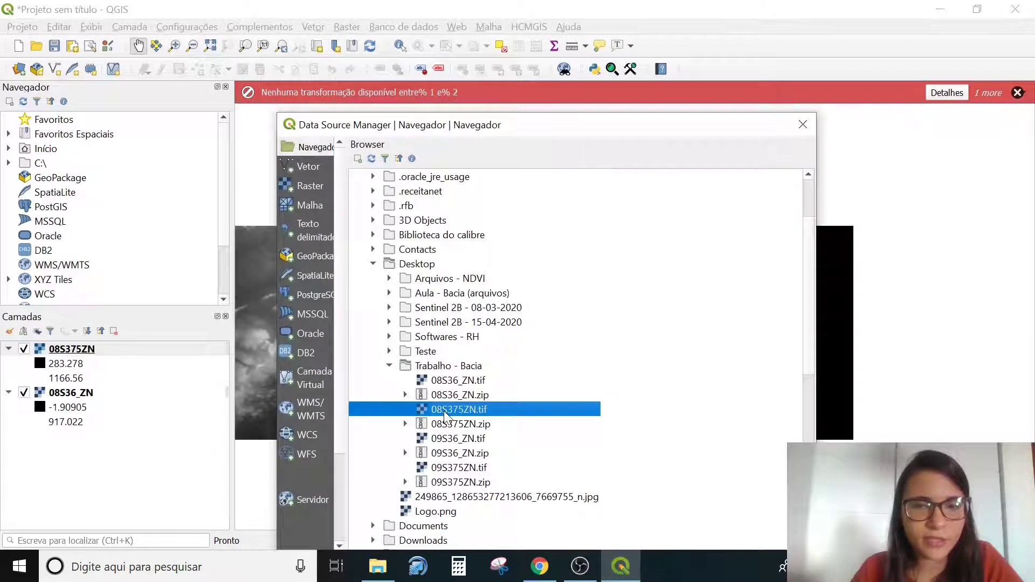
left_click(803, 125)
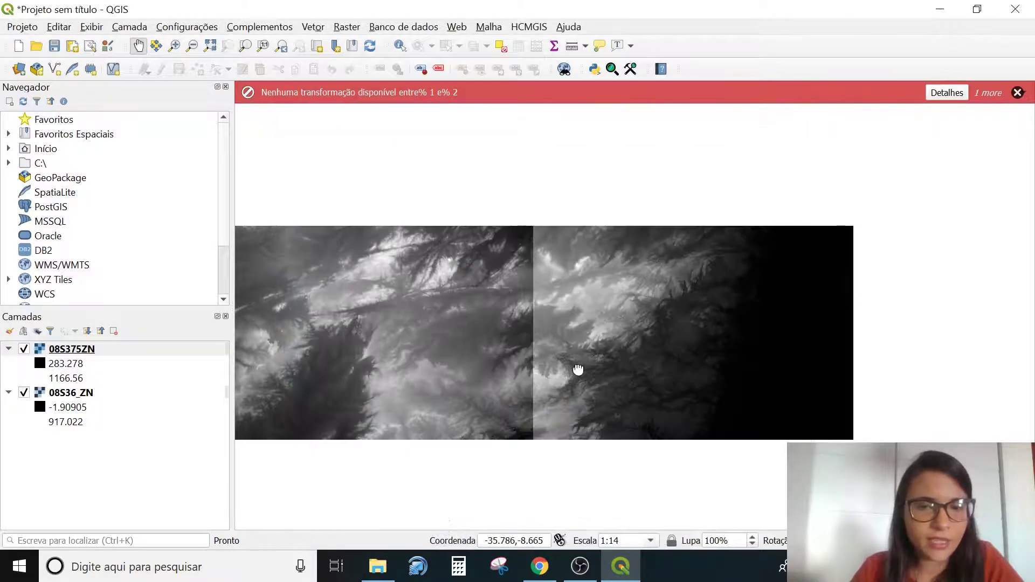
left_click_drag(577, 369, 653, 351)
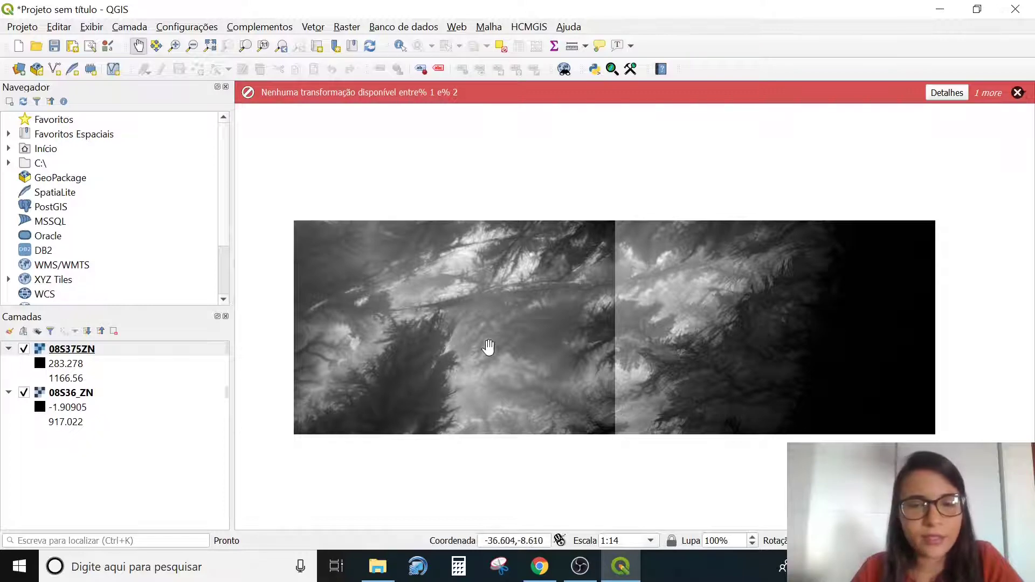
Hide the 08S36_ZN layer and show it again to compare the two loaded sheets
left_click(23, 393)
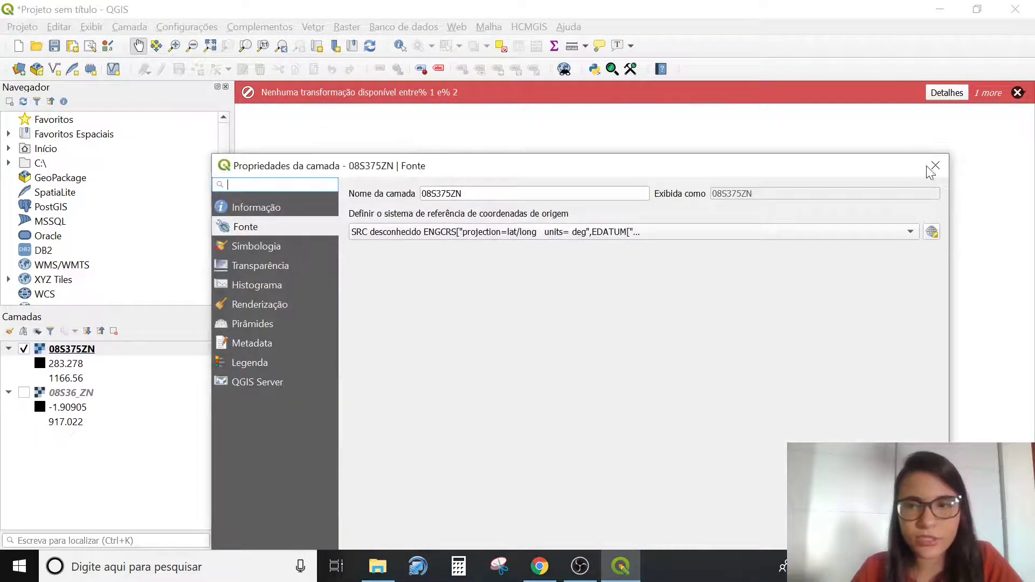
left_click(936, 165)
left_click(23, 393)
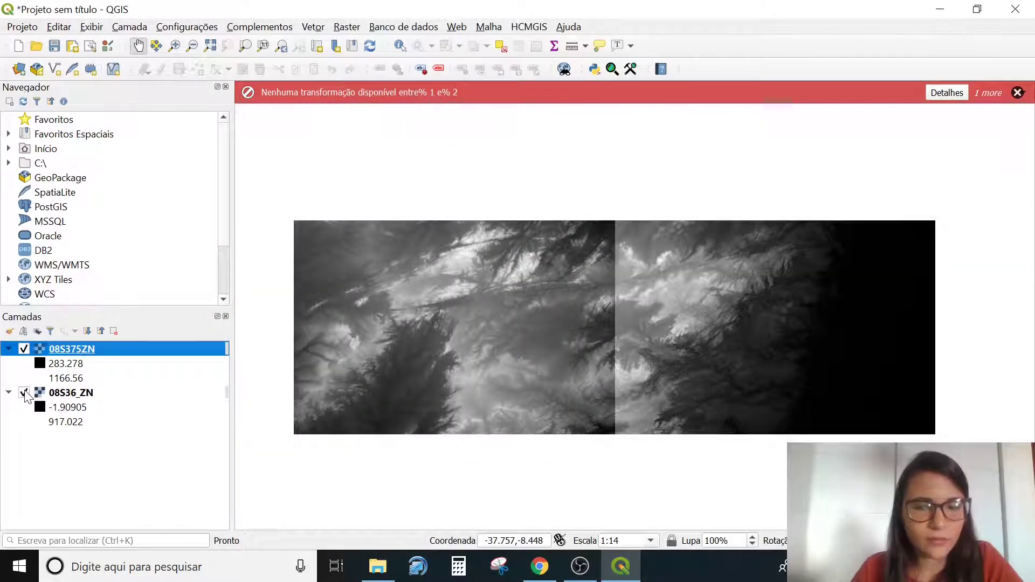
Add the remaining rasters 09S36_ZN.tif and 09S375ZN.tif to the project and return to the map
left_click(19, 73)
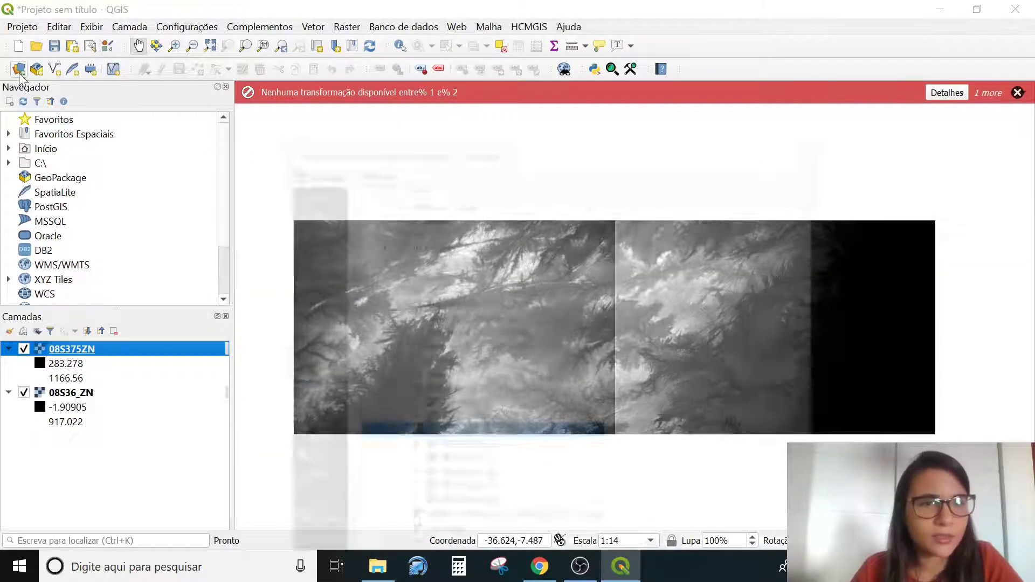
double_click(450, 465)
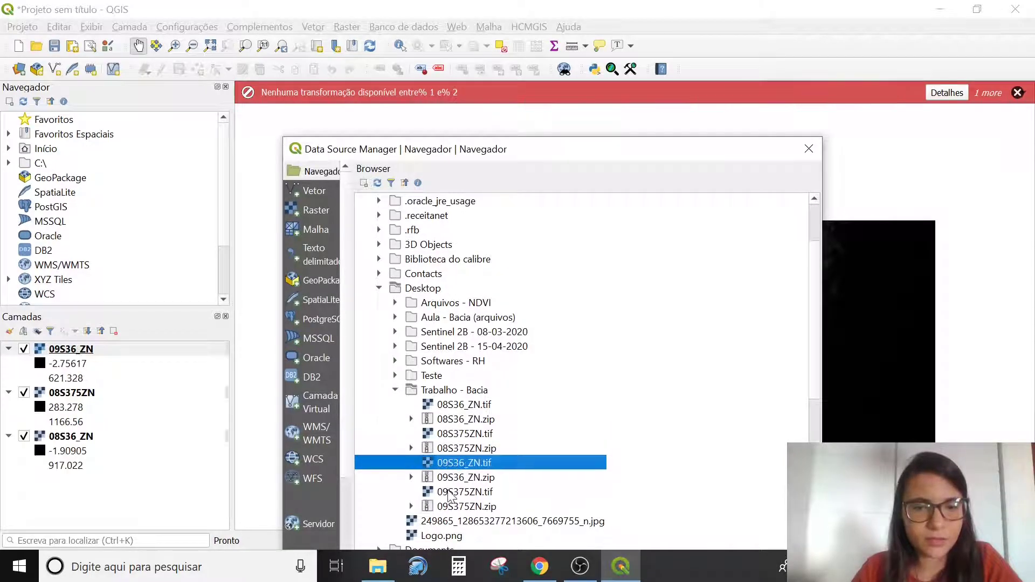
double_click(450, 492)
left_click(809, 150)
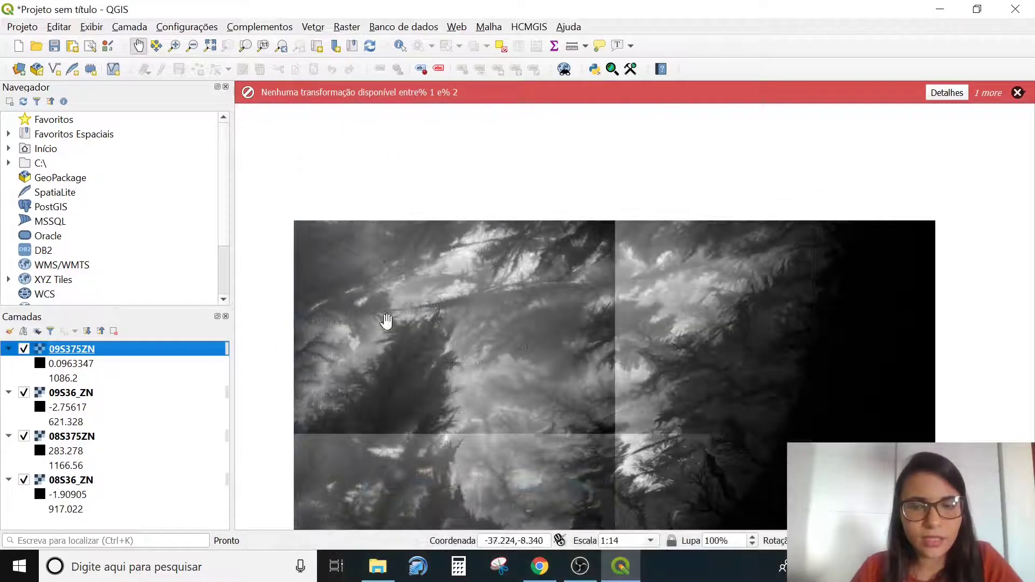
left_click_drag(620, 492, 638, 397)
scroll(638, 396, "down", 1)
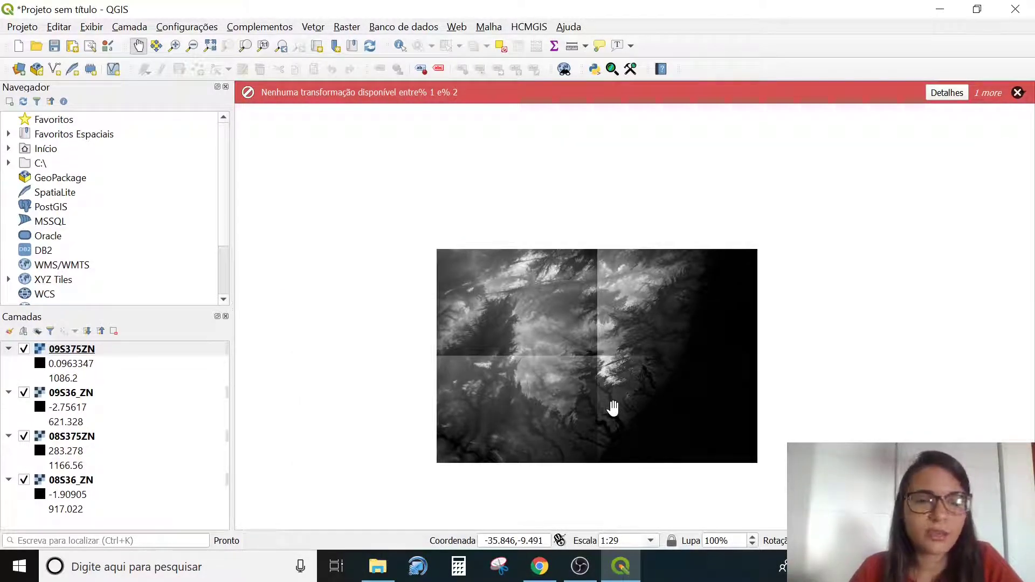
Hide and show the 09S36_ZN, 08S375ZN and 08S36_ZN layers one at a time to identify each sheet's area
left_click(23, 394)
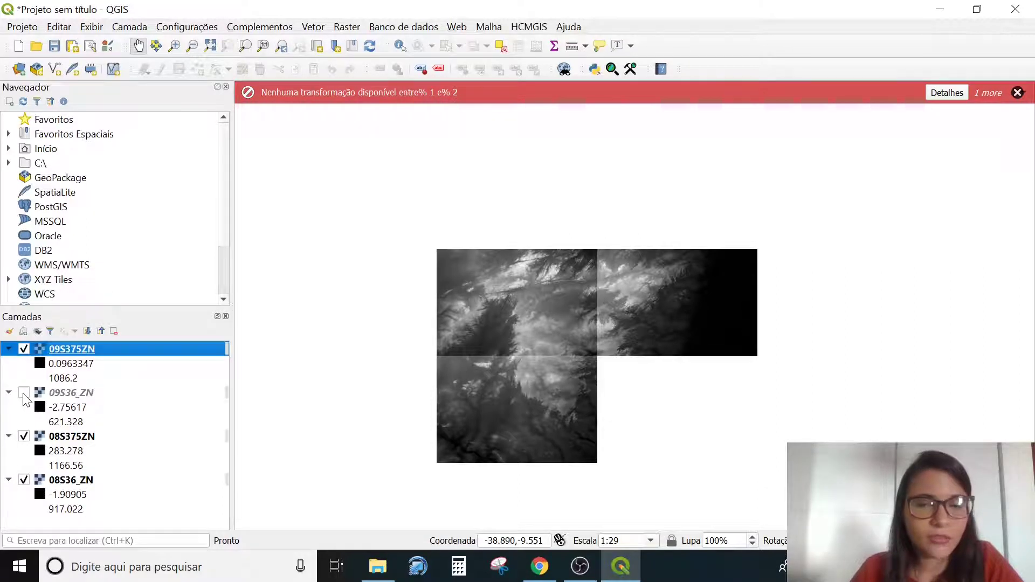
left_click(23, 394)
left_click(24, 436)
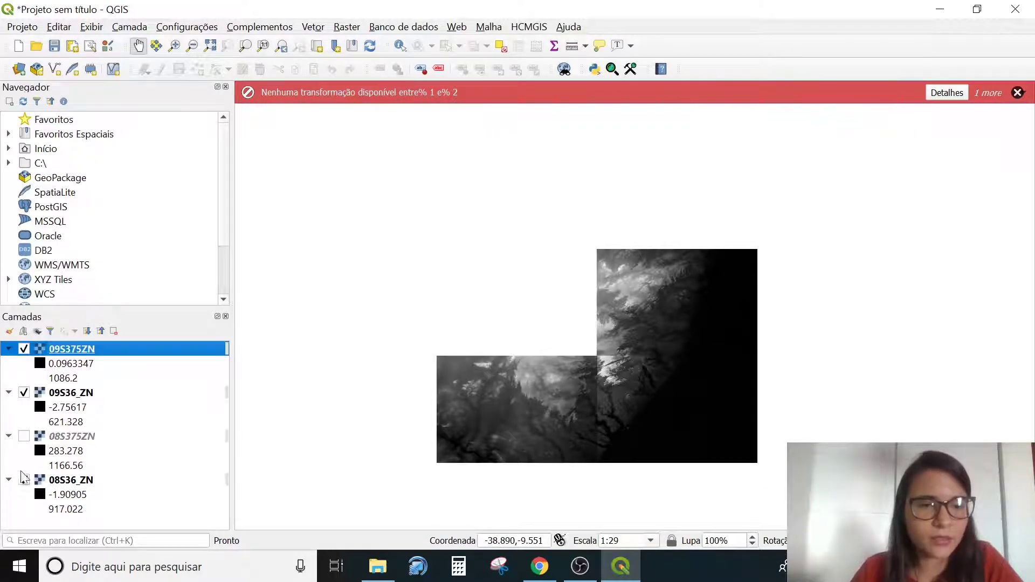
left_click(23, 436)
left_click(24, 480)
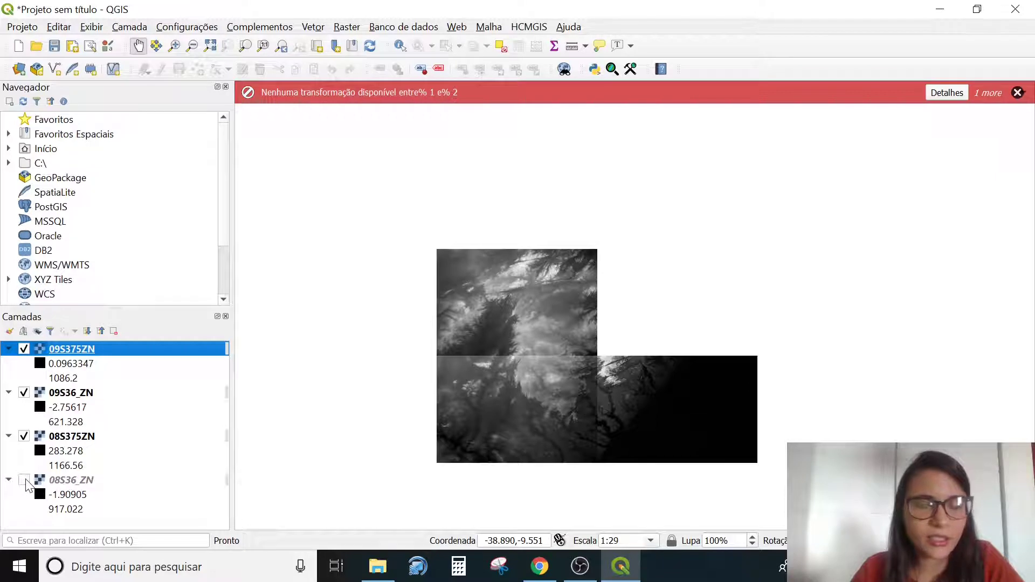
left_click(24, 480)
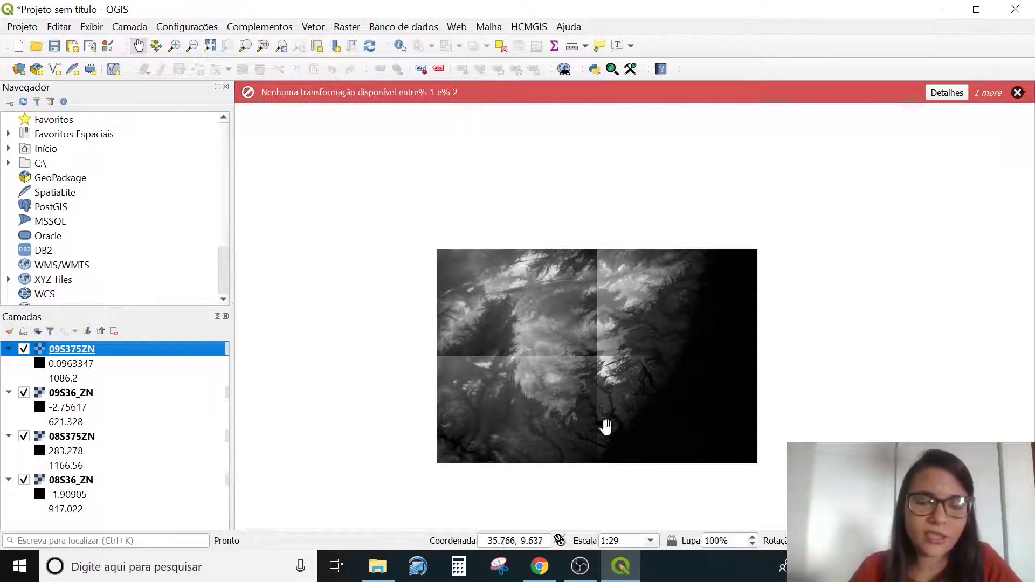
left_click(24, 483)
left_click(24, 481)
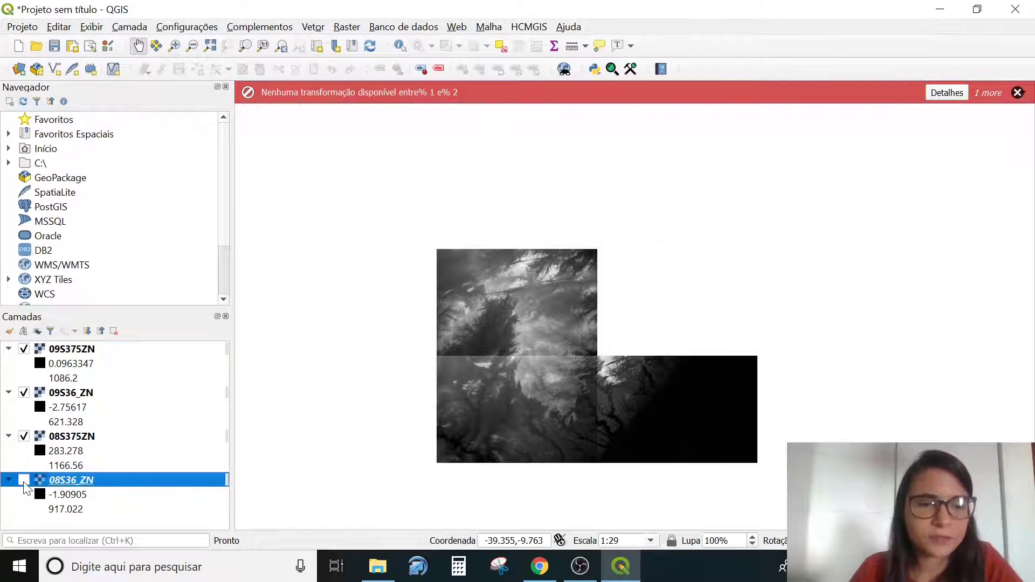
left_click(23, 482)
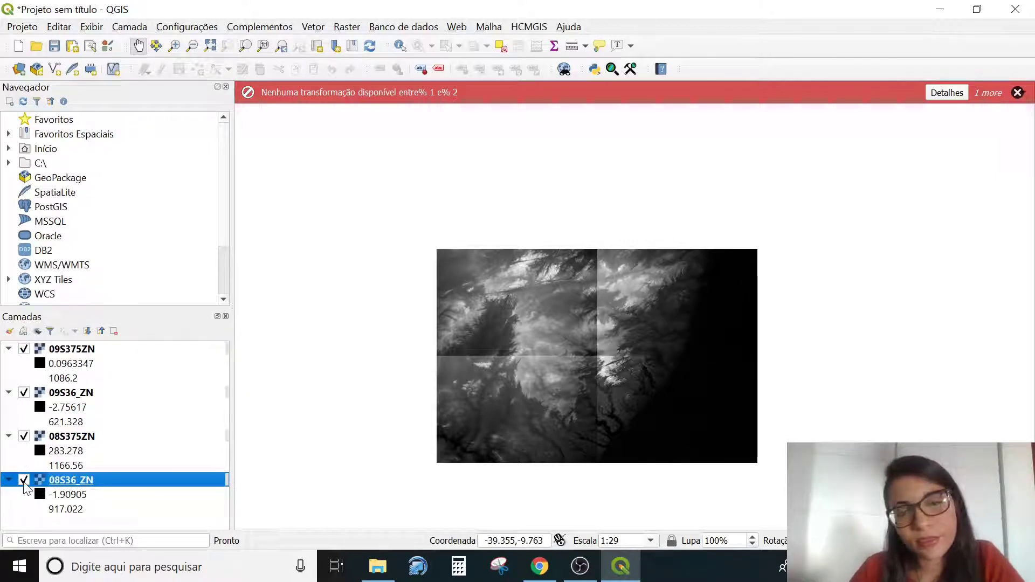
Collapse the legends of all four raster layers in the layer list
left_click(9, 393)
left_click(8, 407)
left_click(9, 423)
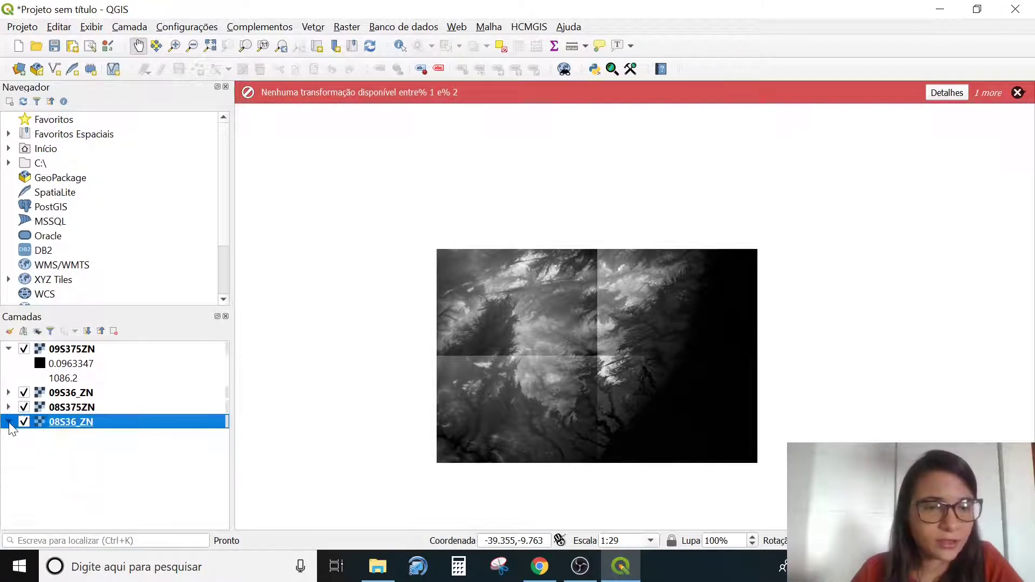
left_click(9, 350)
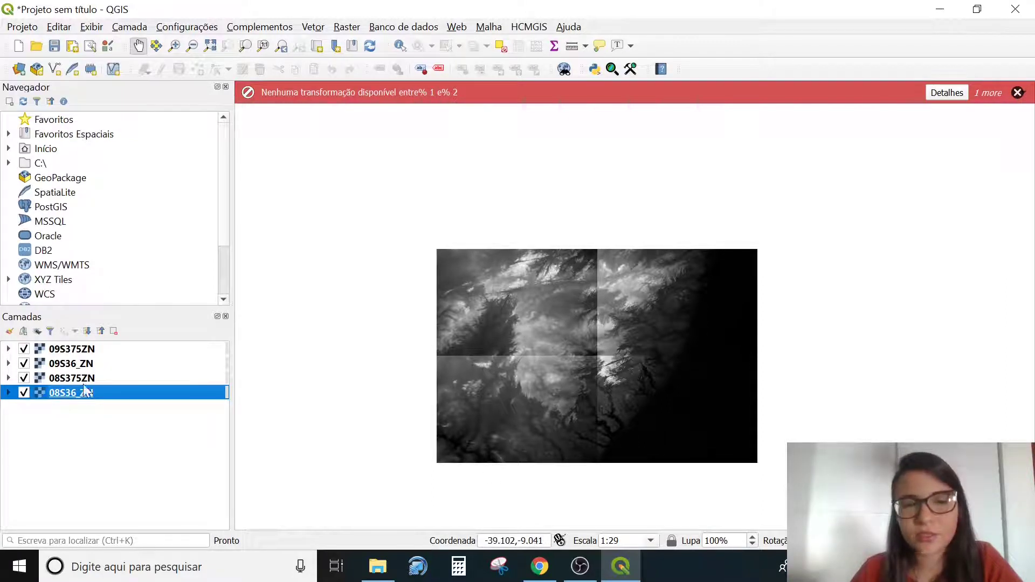
Switch the visibility of the 09S375ZN and 08S36_ZN layers off and on to check their coverage
left_click(23, 350)
left_click(22, 351)
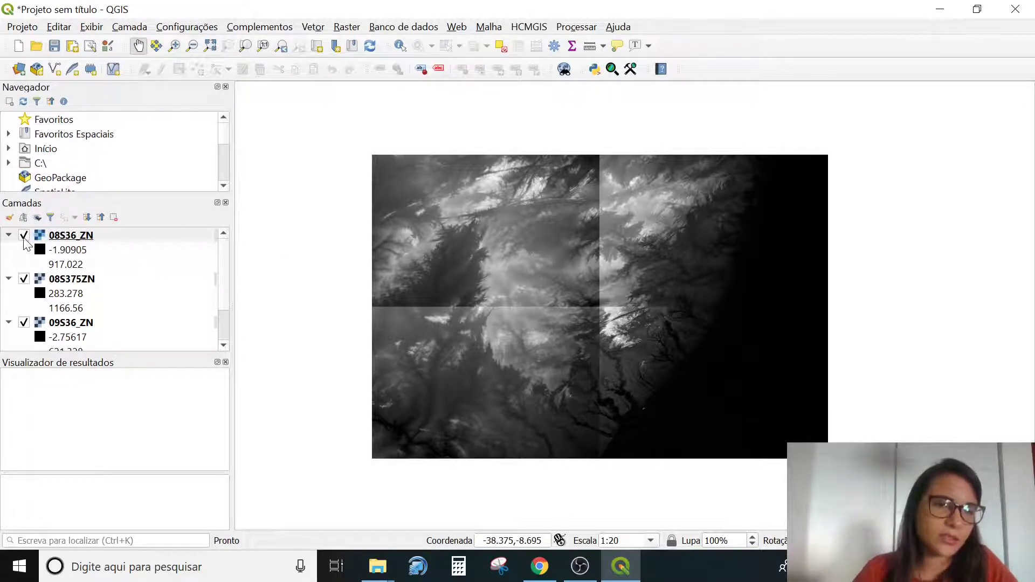
left_click(24, 236)
double_click(32, 239)
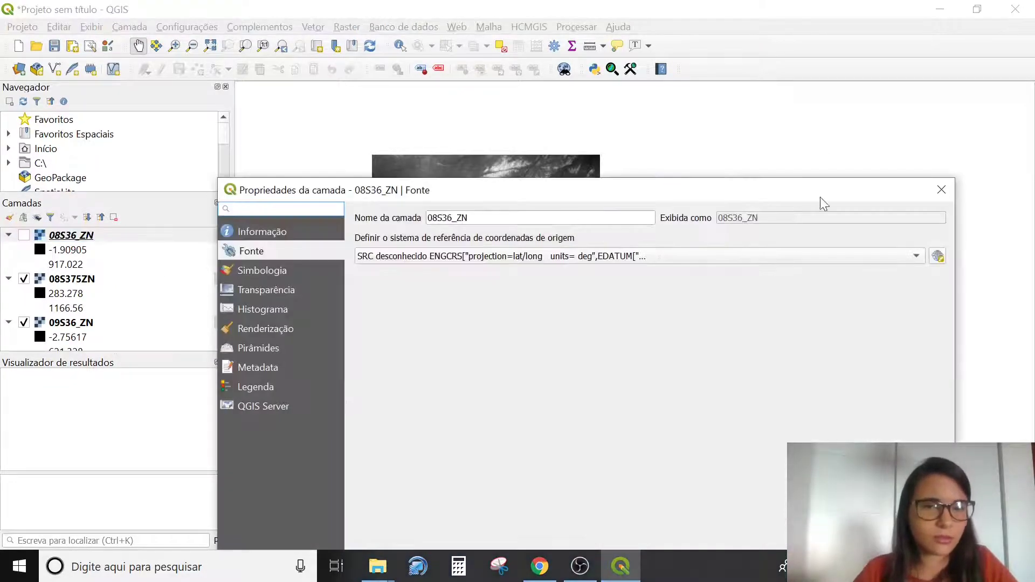
left_click(941, 190)
left_click(24, 236)
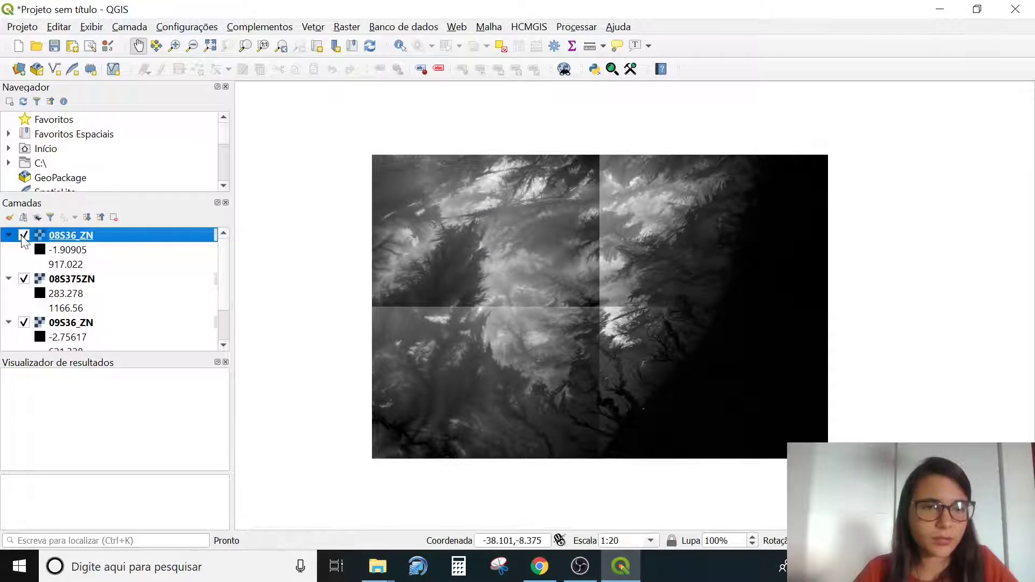
Open the raster Merge (Mesclar) tool and choose 08S36_ZN, 08S375ZN, 09S36_ZN and 09S375ZN as its input layers
left_click(346, 30)
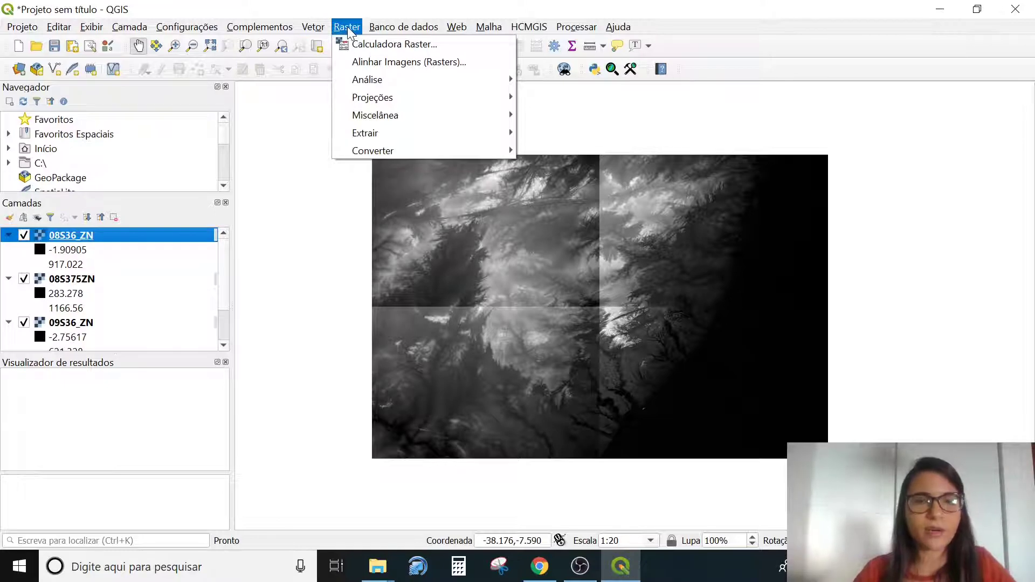
mouse_move(351, 116)
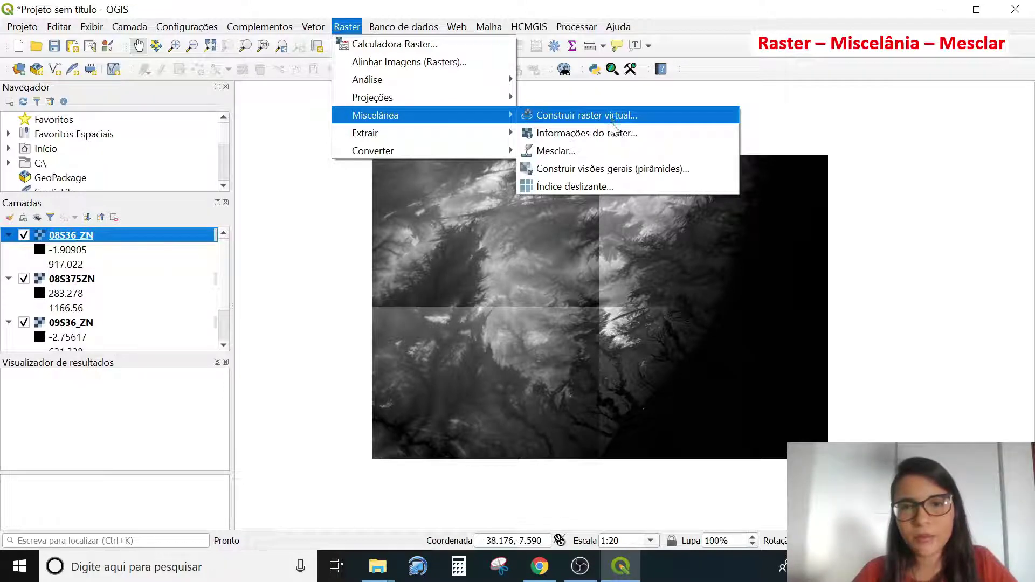
left_click(614, 154)
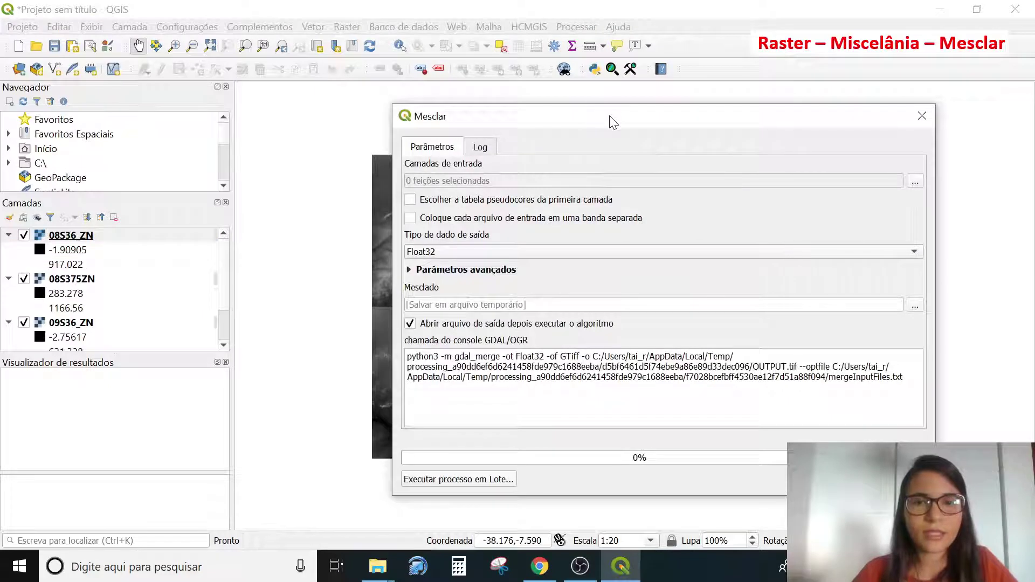
left_click_drag(613, 123, 534, 112)
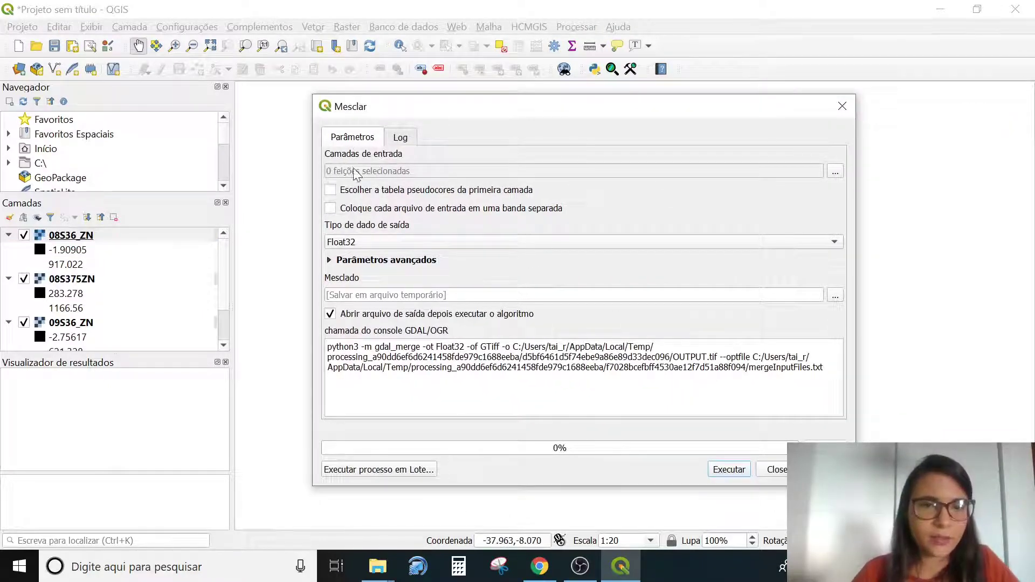
left_click(835, 171)
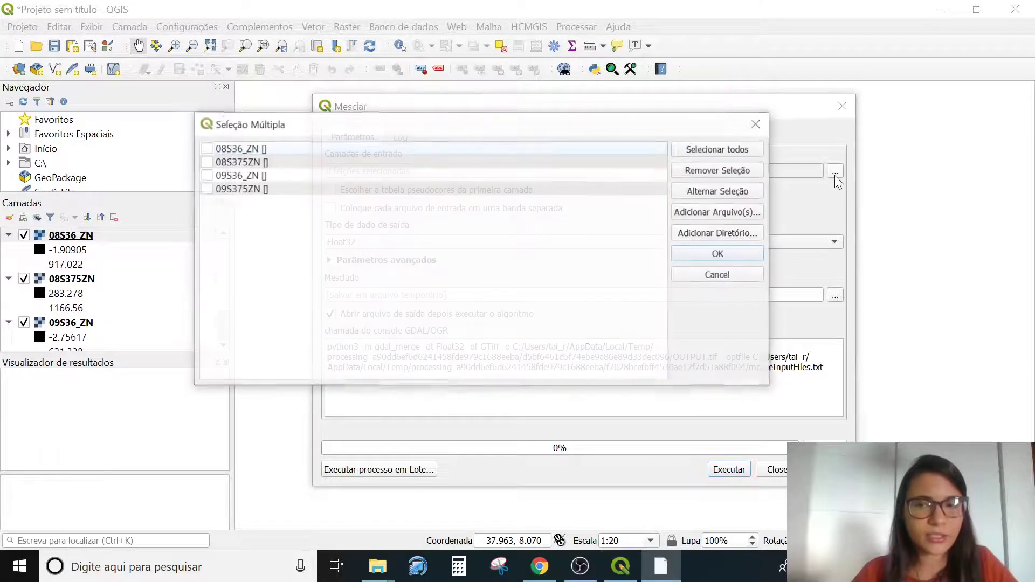
left_click(205, 148)
left_click(205, 162)
left_click(205, 175)
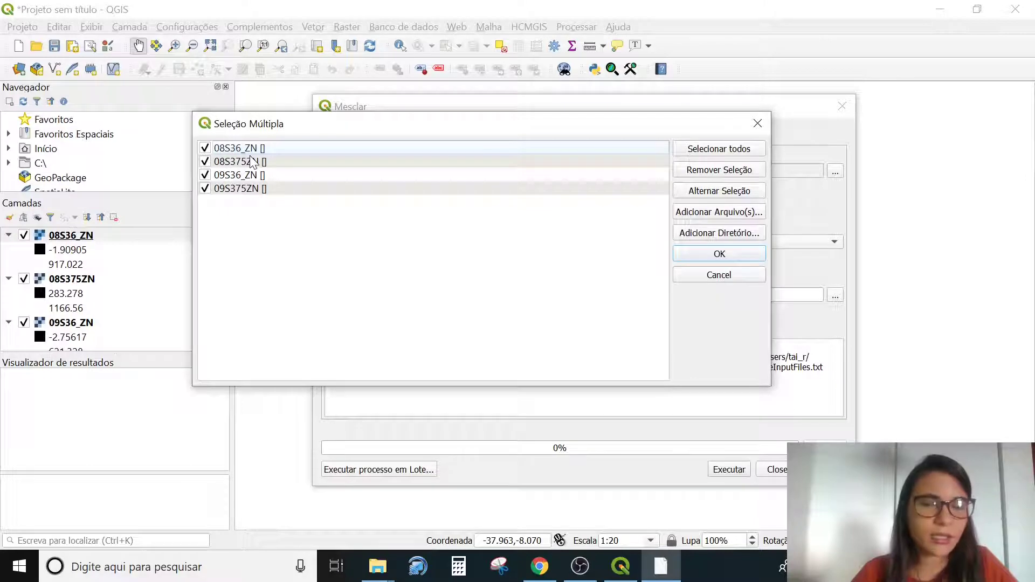
left_click(740, 259)
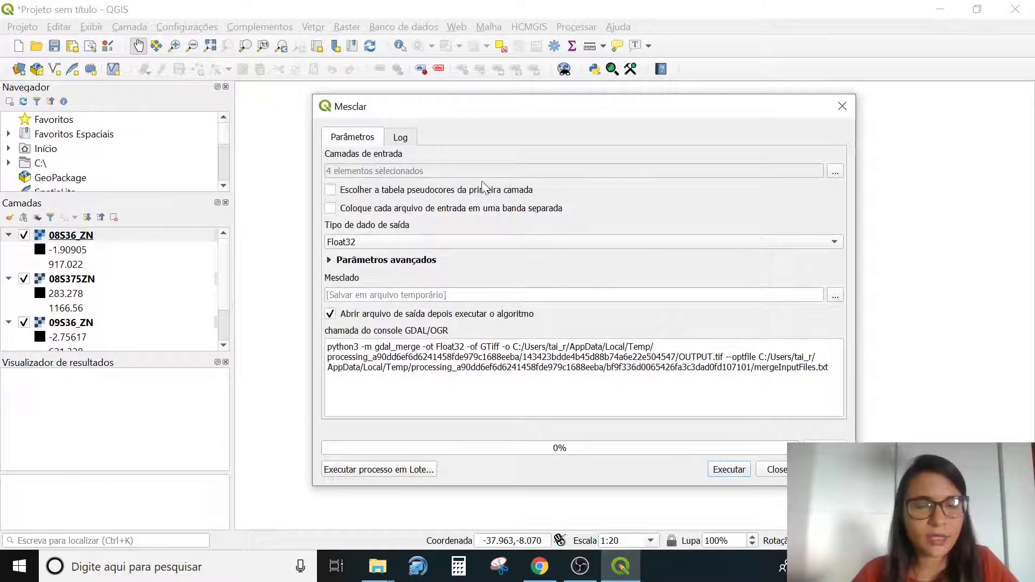
Choose Float32 as the output data type for the merged raster
left_click(422, 238)
left_click(419, 238)
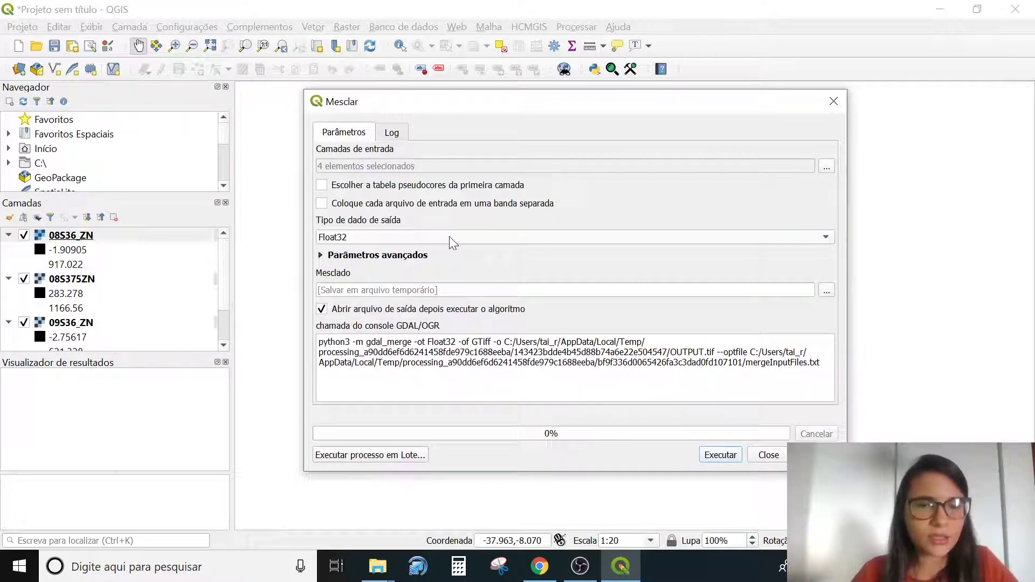
left_click(470, 246)
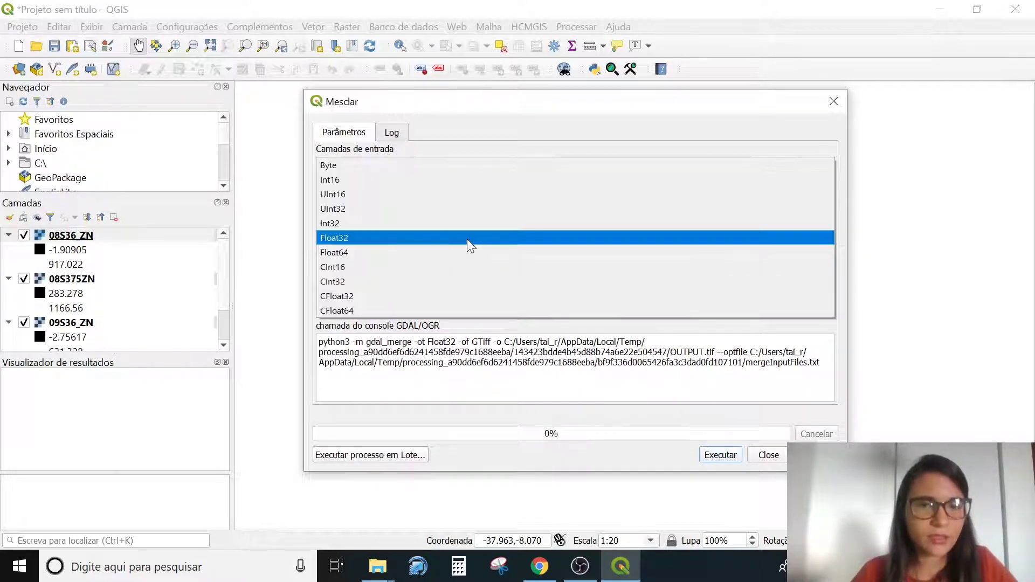
left_click(468, 241)
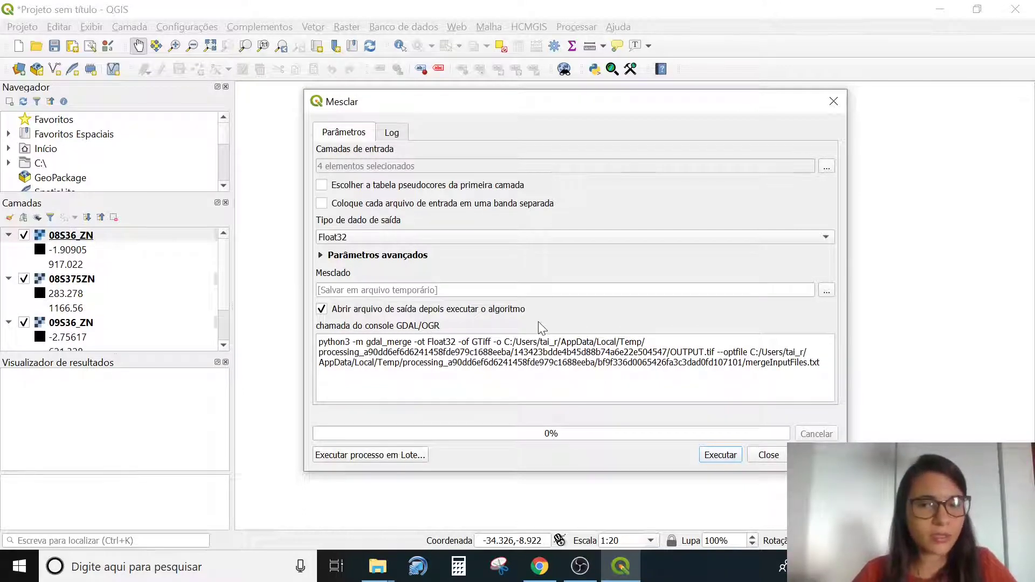
Choose to save the merged raster to a file and browse to the Trabalho - Bacia folder on the desktop
left_click(827, 291)
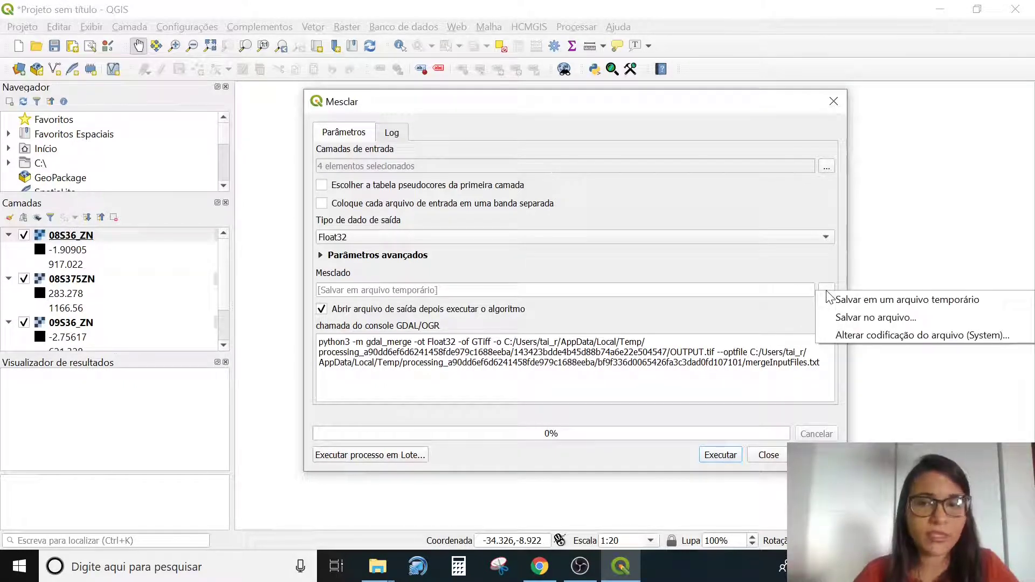
left_click(811, 280)
left_click(826, 291)
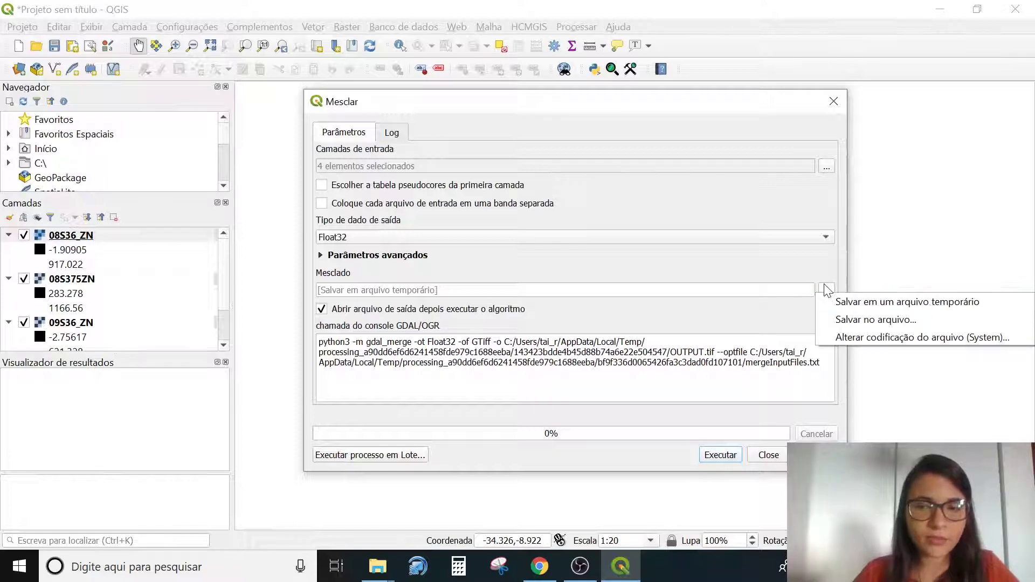
left_click(830, 322)
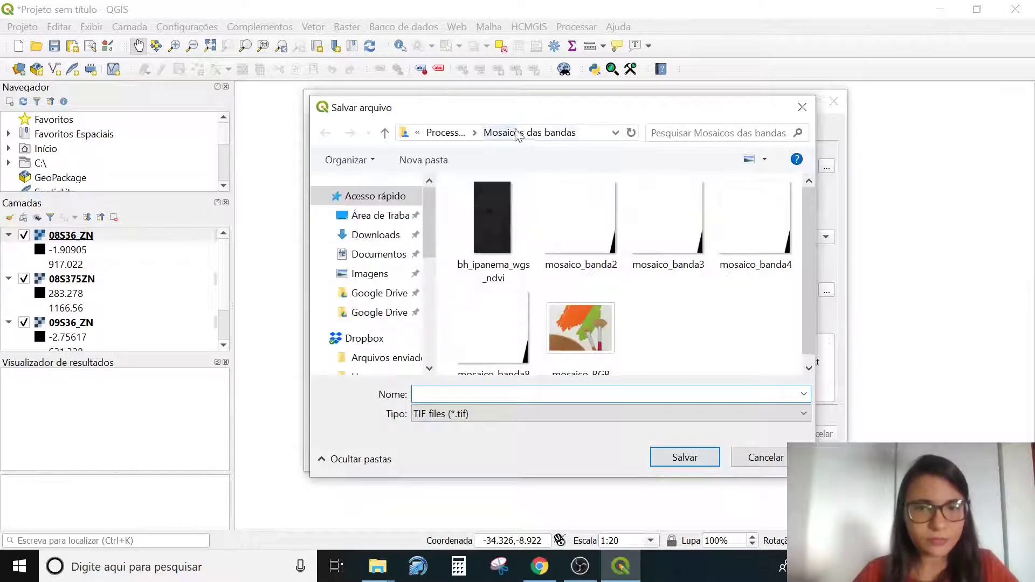
left_click(372, 215)
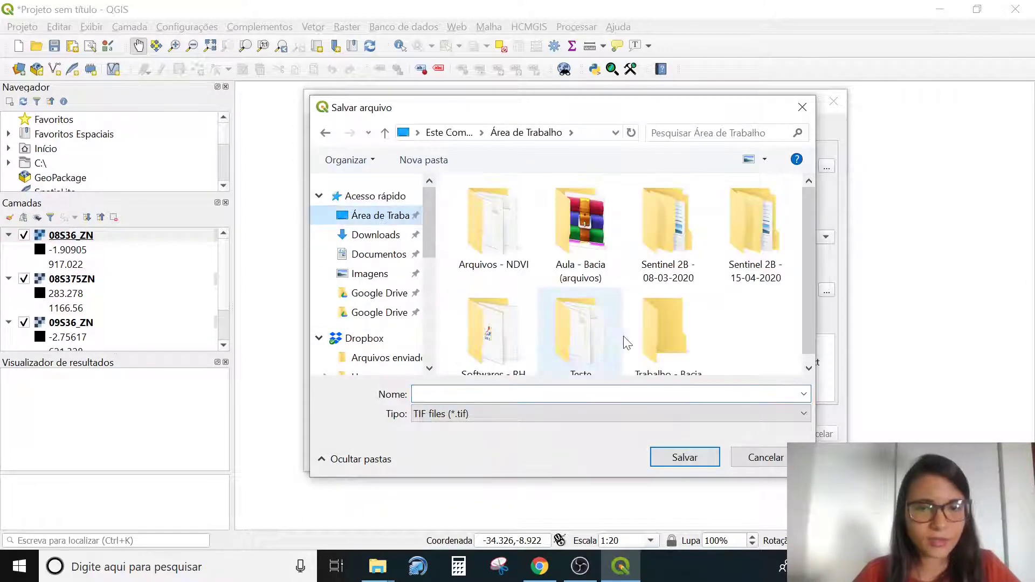
double_click(677, 328)
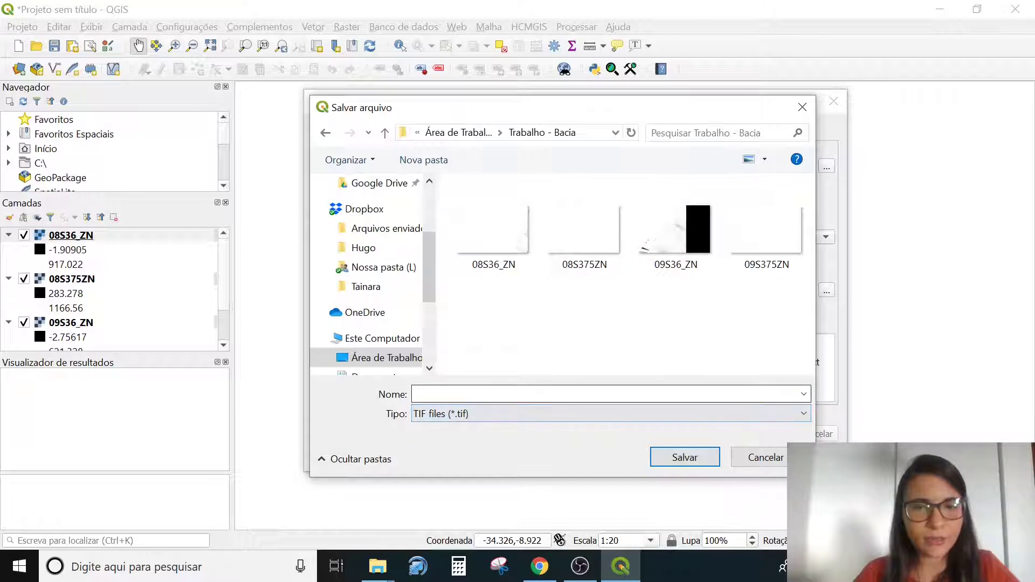
Name the merged output TIF file mosaico and save the file choice
left_click(539, 394)
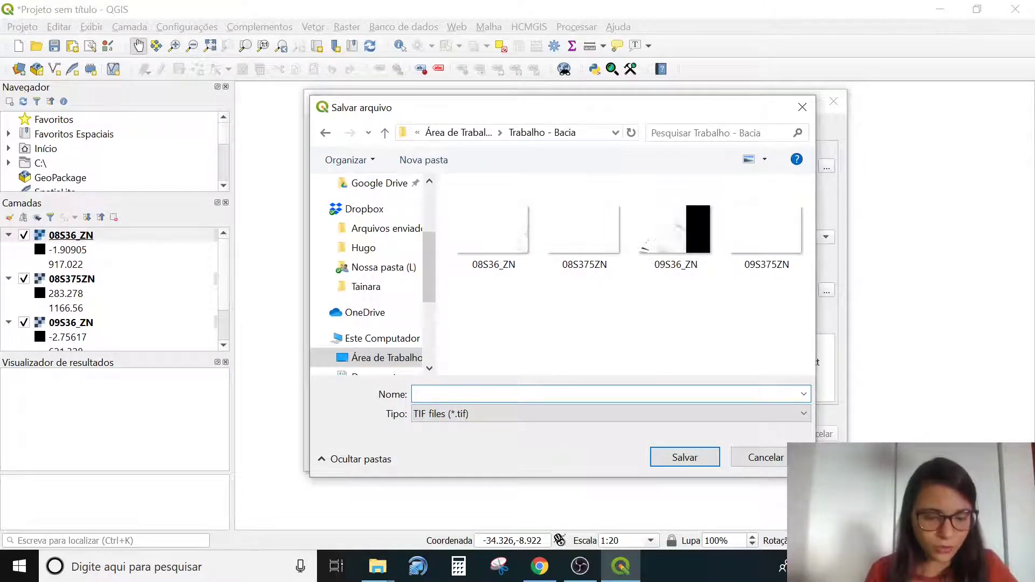
type("mosaci")
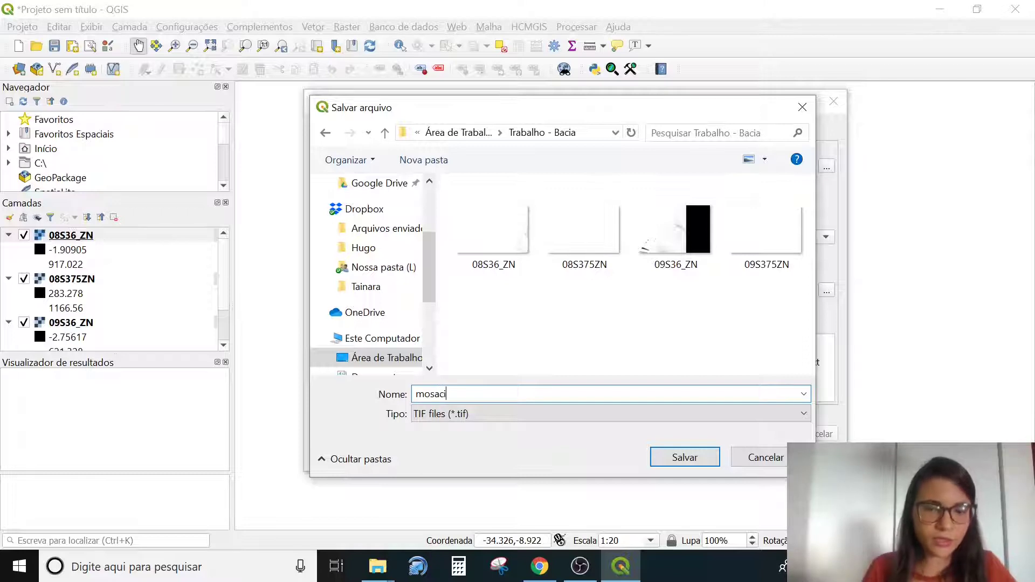
key("BackSpace")
key("BackSpace")
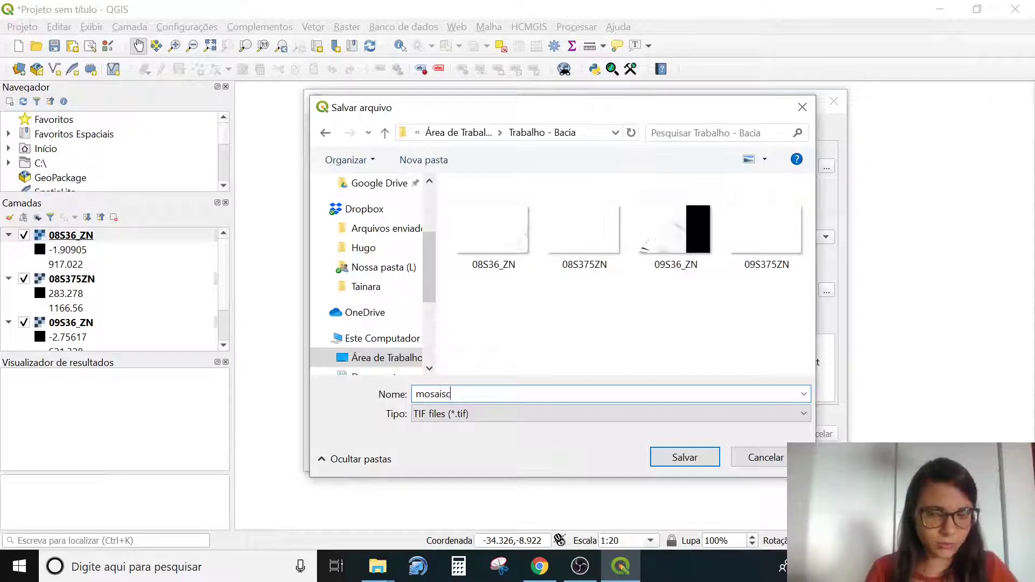
key("BackSpace")
key("BackSpace")
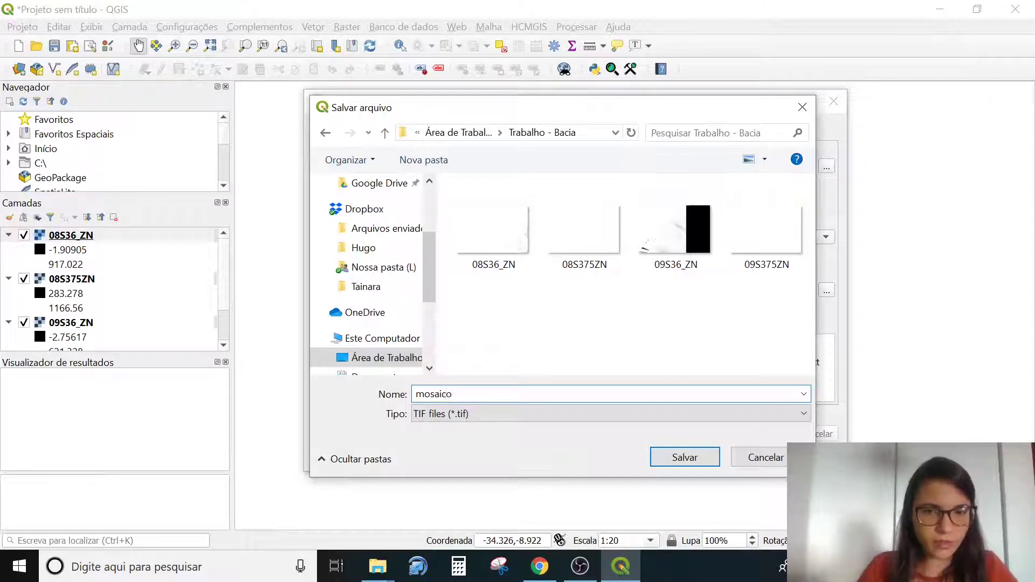
left_click(685, 457)
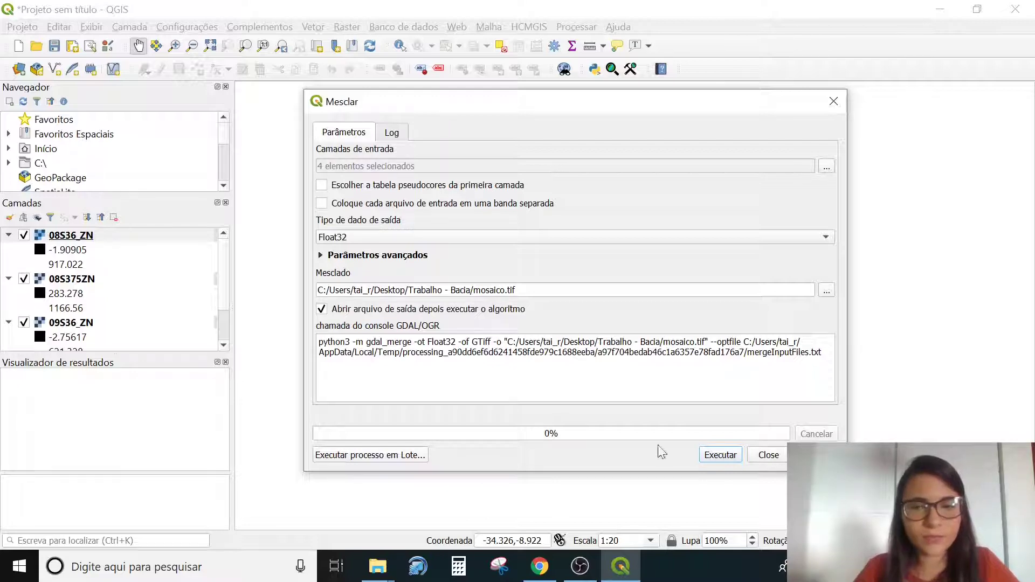
Run the merge of the four elevation rasters and close the Mesclar dialog
left_click(707, 458)
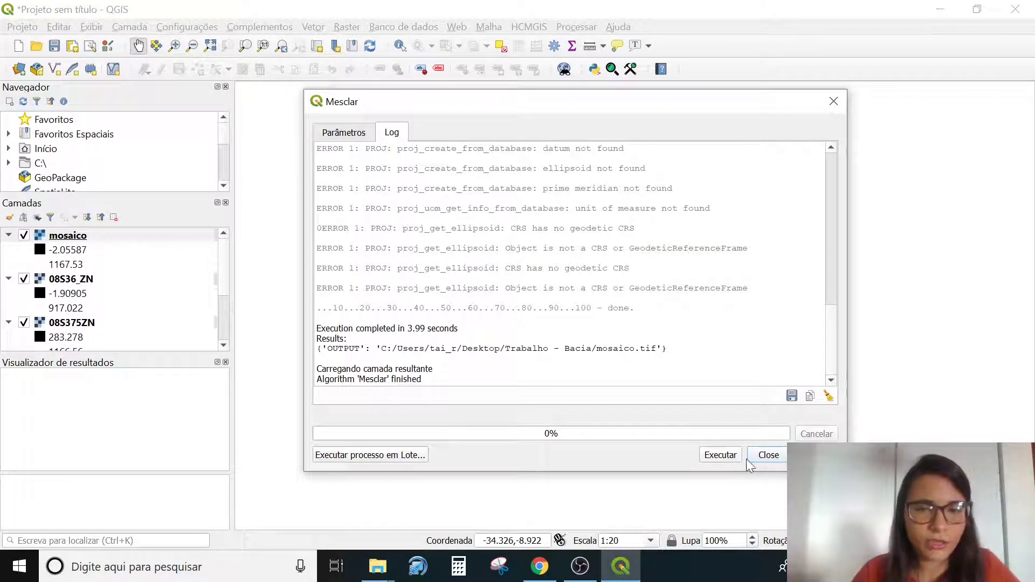
left_click(769, 455)
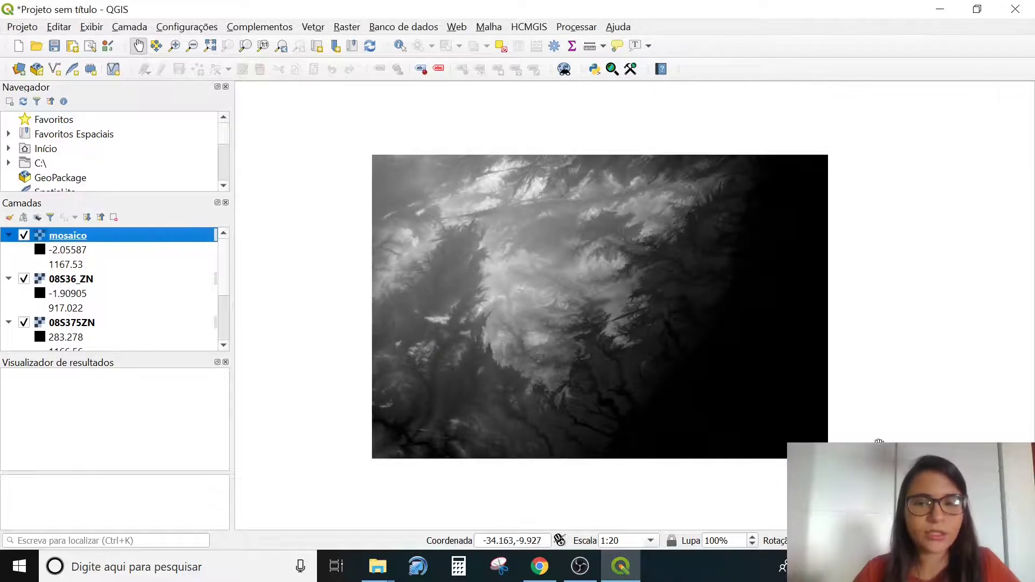
mouse_move(580, 345)
left_mouse_down()
mouse_move(596, 393)
mouse_move(606, 339)
mouse_move(587, 356)
left_mouse_up()
Hide the 08S36_ZN, 08S375ZN, 09S36_ZN and 09S375ZN layers and collapse their legends, leaving mosaico displayed
left_click(24, 279)
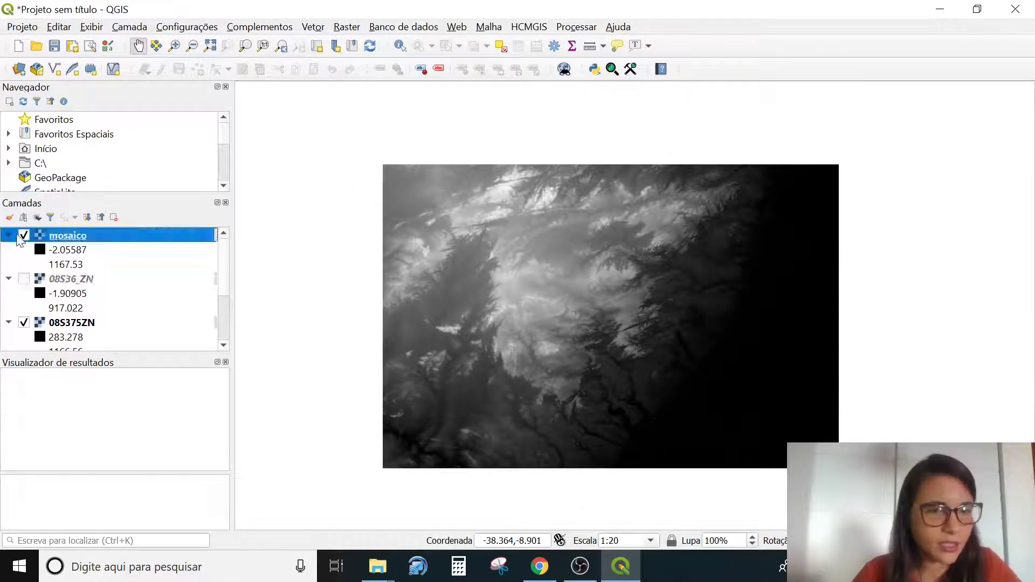
left_click(24, 323)
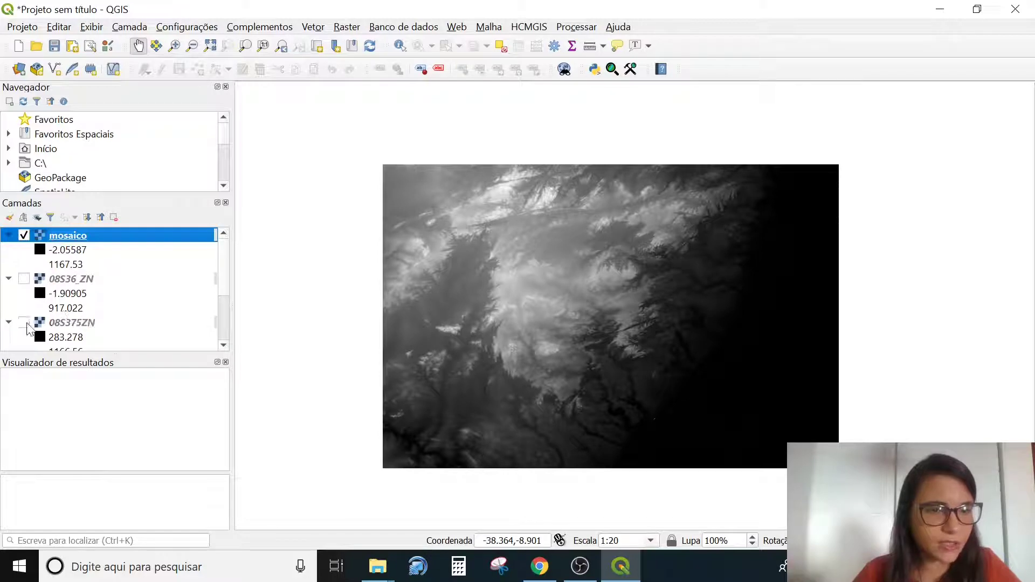
left_click(9, 279)
left_click(9, 293)
left_click(9, 308)
left_click(9, 323)
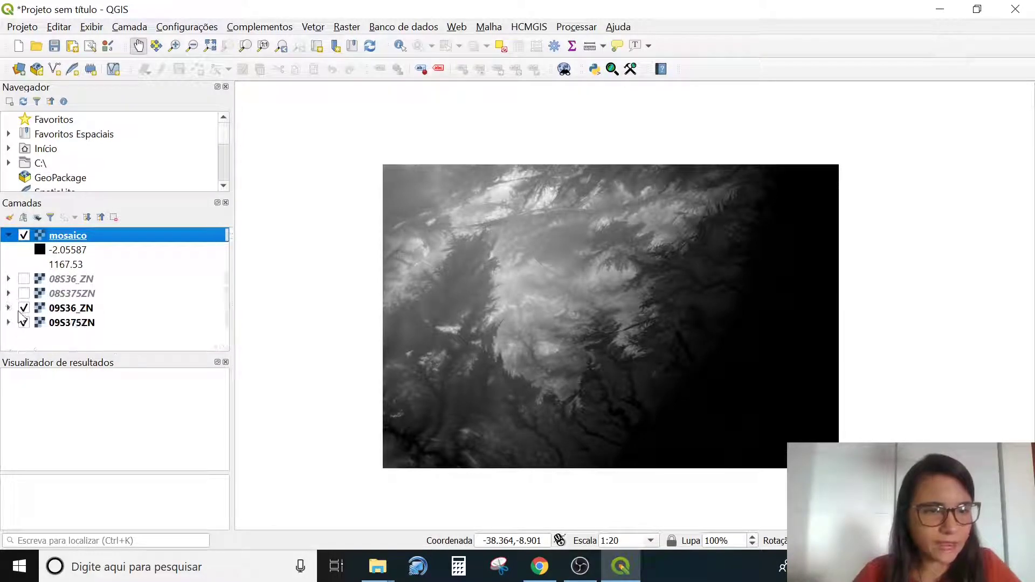
left_click(24, 308)
left_click(24, 322)
Compare the mosaico layer with the 08S36_ZN and 08S375ZN sheets by switching their visibility on and off
left_click_drag(561, 346, 488, 330)
left_click_drag(557, 323, 614, 358)
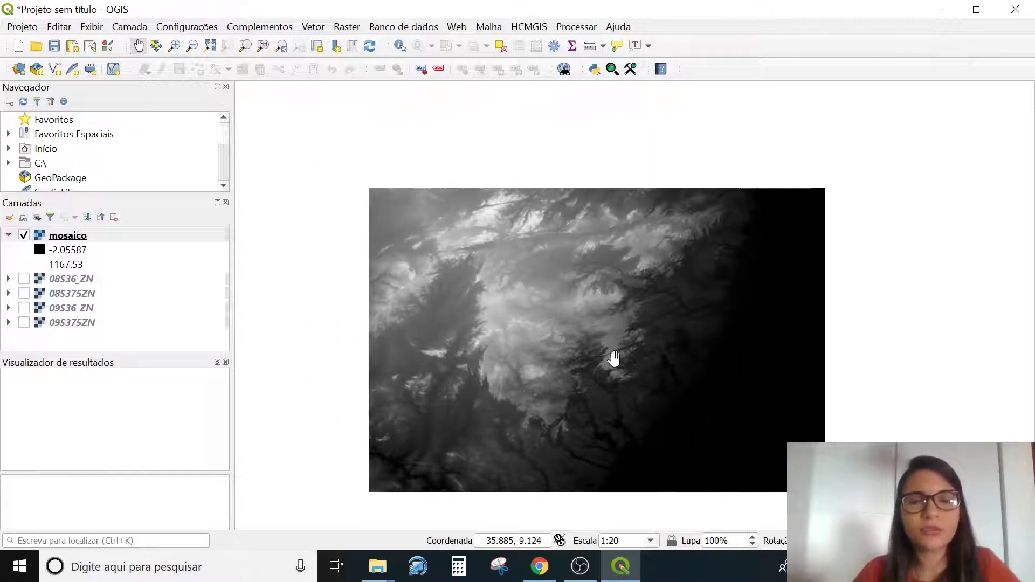
left_click(24, 238)
left_click(24, 238)
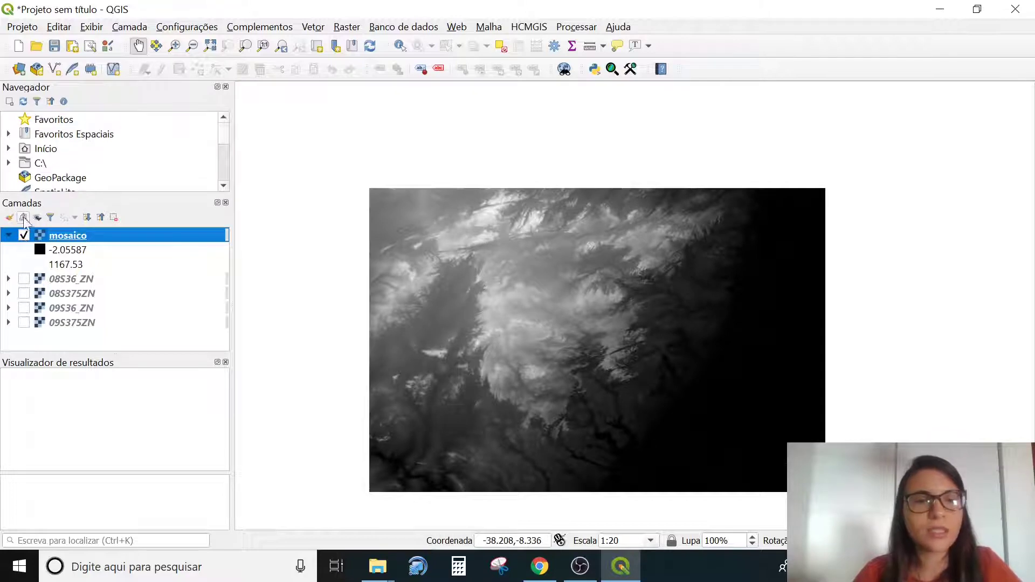
left_click_drag(513, 293, 506, 265)
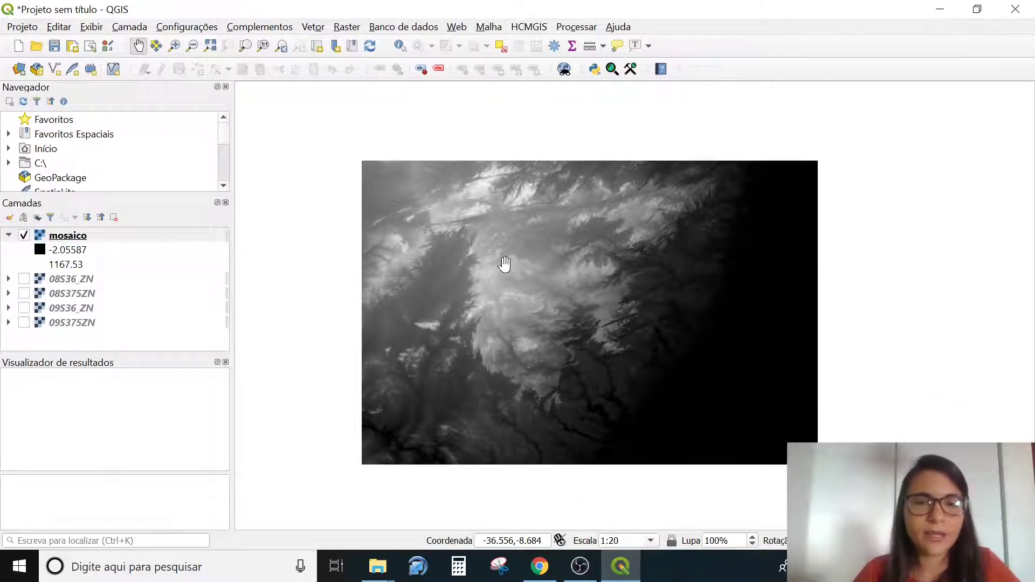
left_click(24, 279)
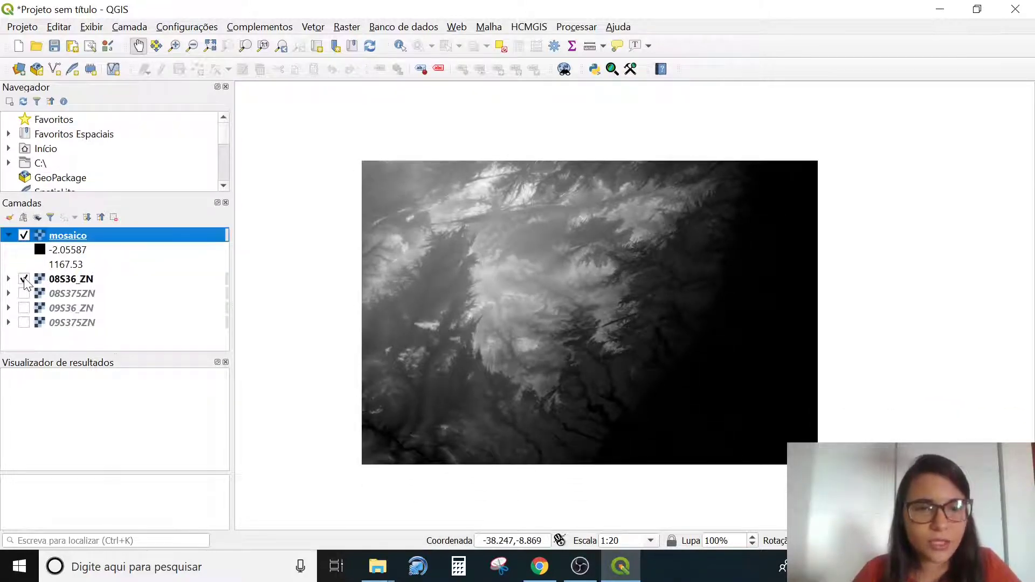
left_click(24, 236)
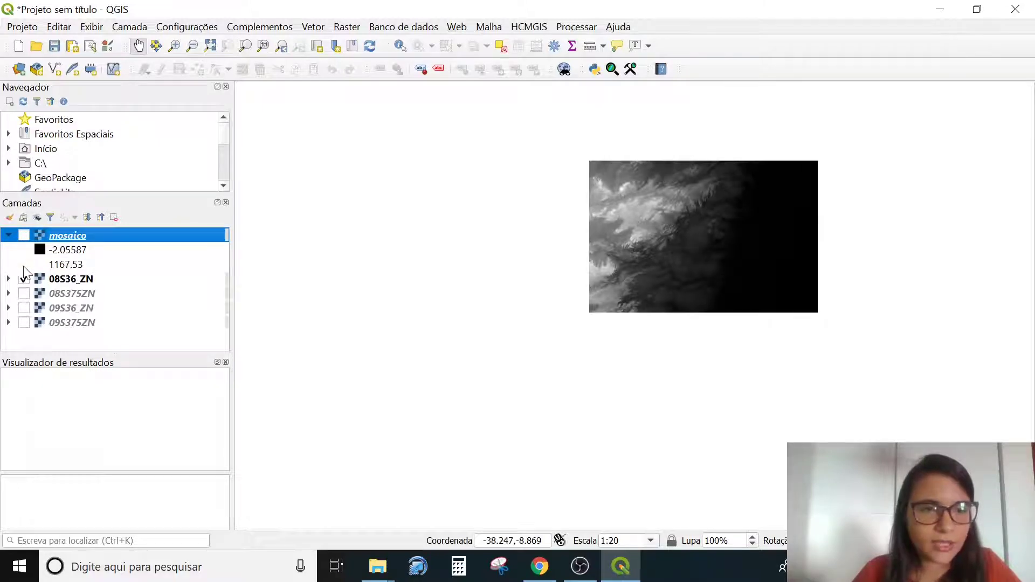
left_click(23, 294)
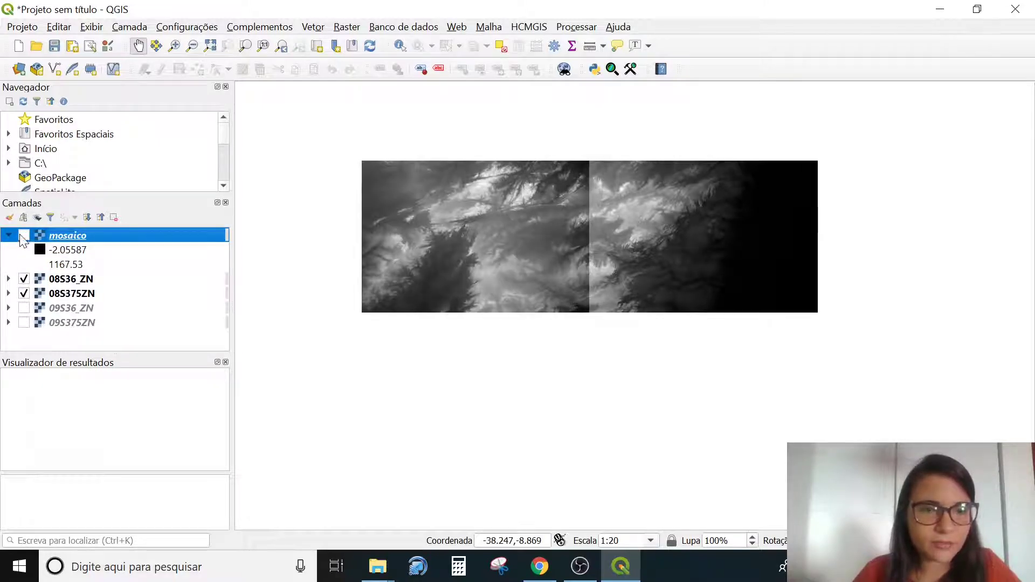
left_click(24, 236)
left_click(24, 236)
left_click(24, 279)
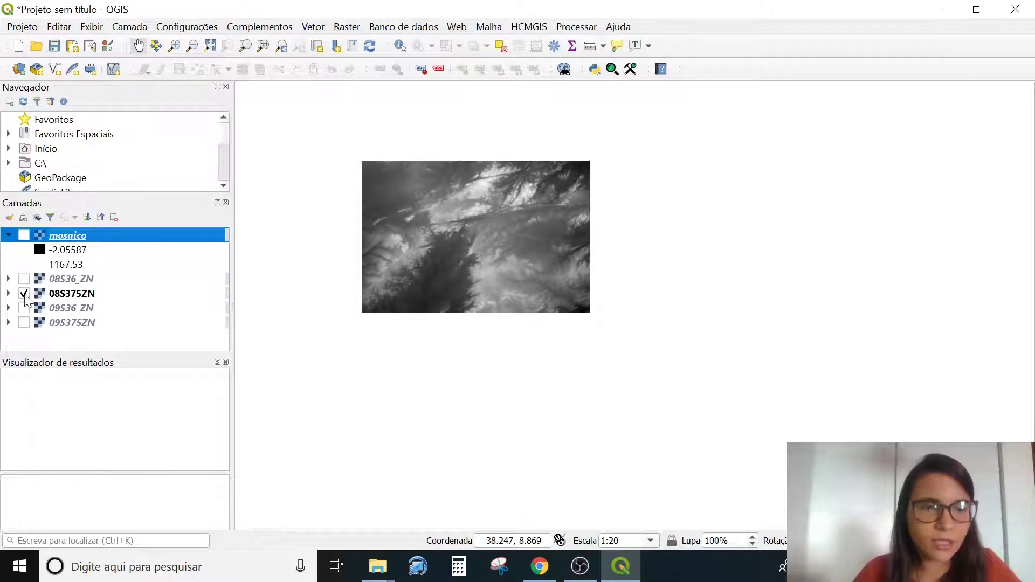
left_click(23, 294)
left_click(23, 235)
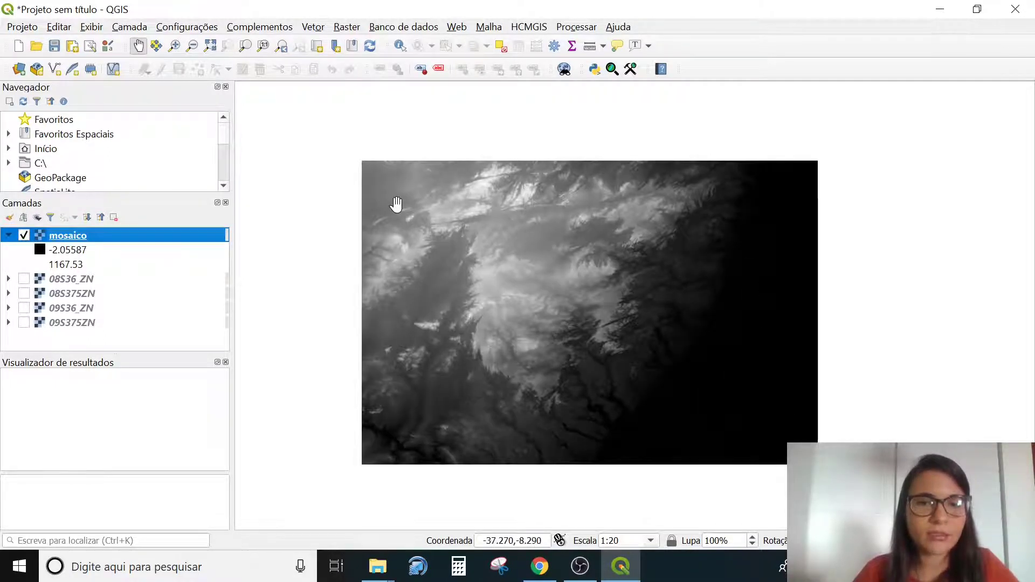
Remove the four source layers 08S36_ZN, 08S375ZN, 09S36_ZN and 09S375ZN from the project
left_click(60, 277)
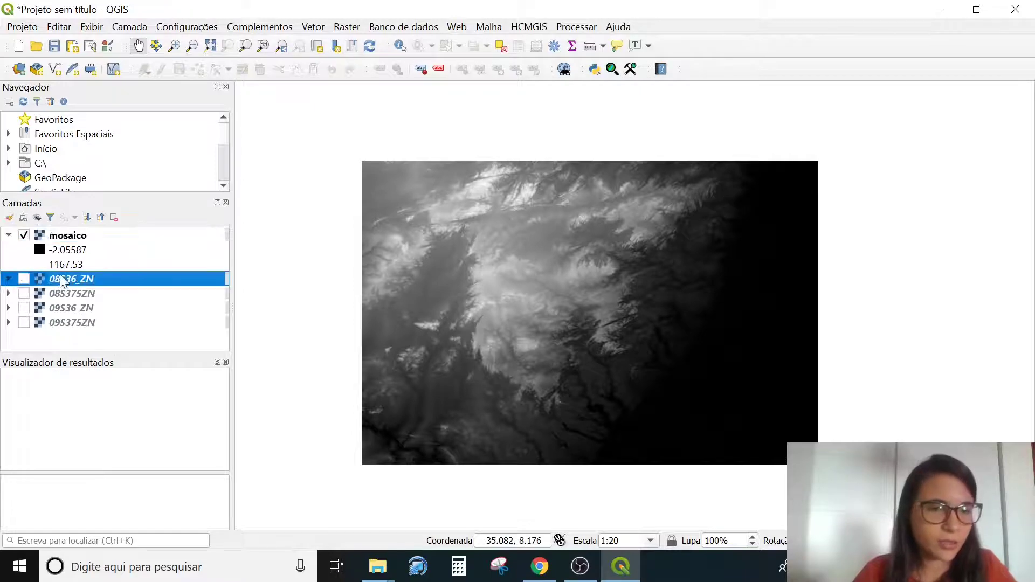
left_click(77, 325, "shift")
right_click(77, 326)
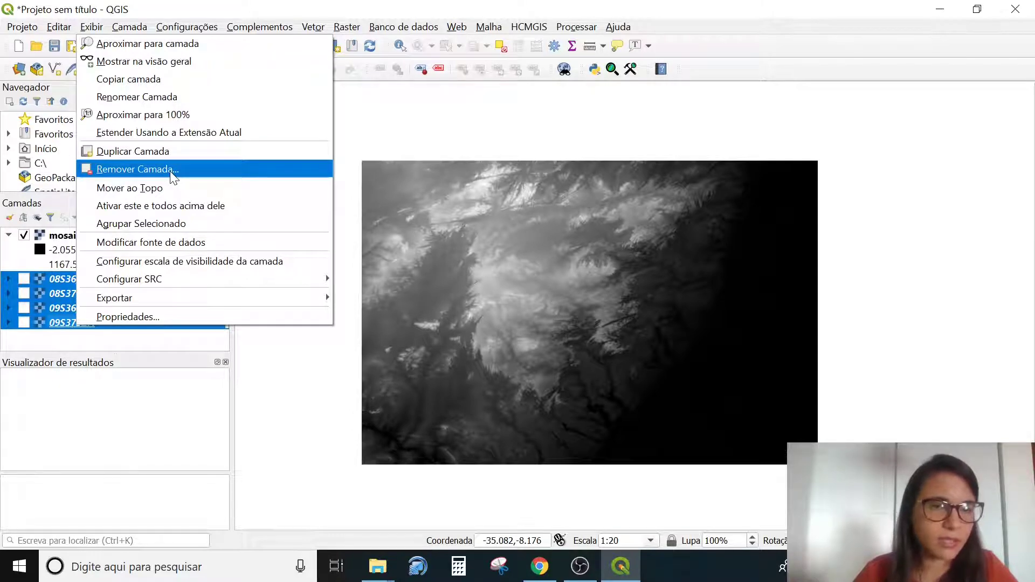
left_click(140, 172)
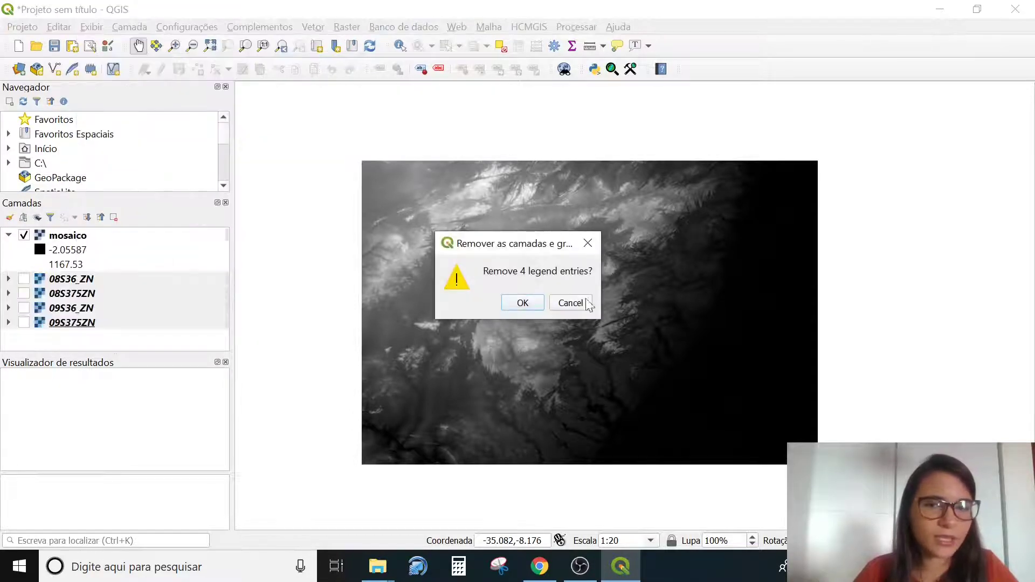
left_click(519, 305)
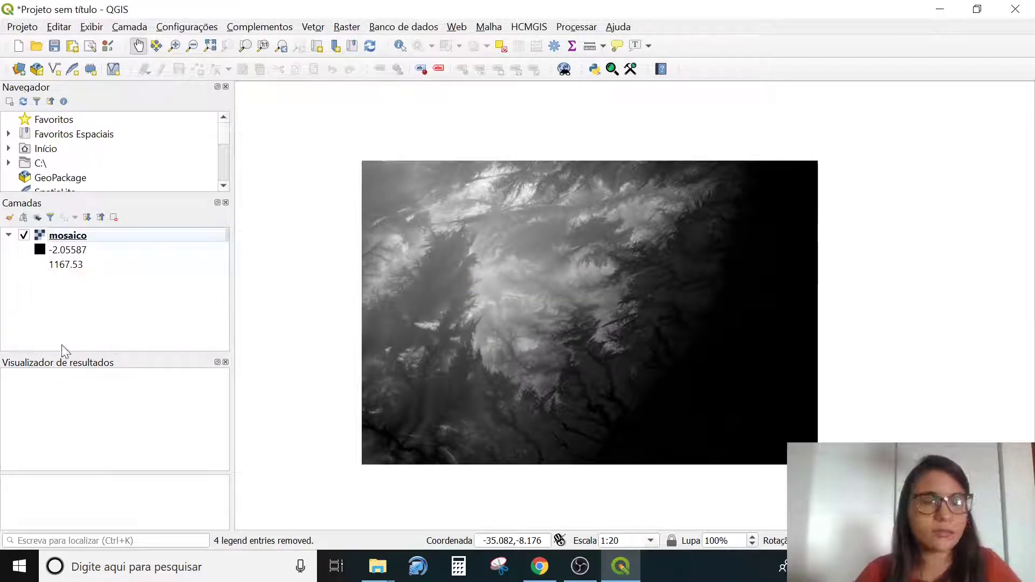
Find the GRASS r.watershed algorithm in the processing toolbox by searching for r.wat and open it
left_click_drag(566, 341, 587, 335)
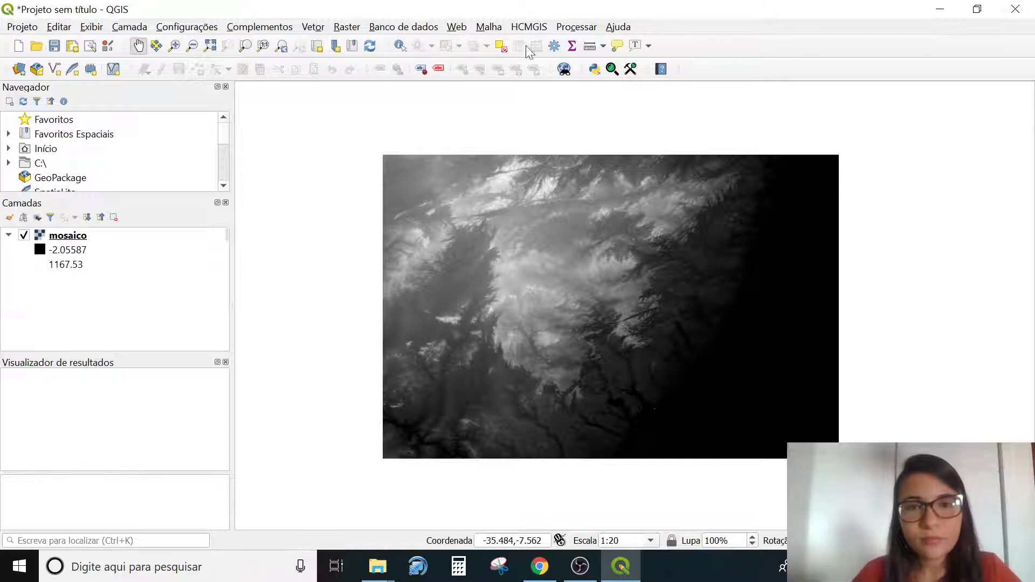
left_click(581, 24)
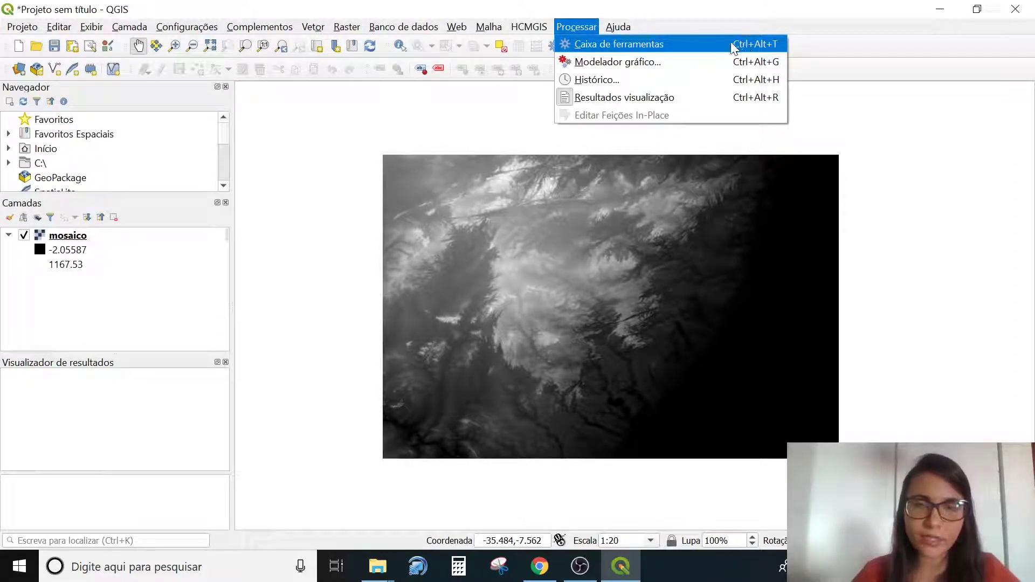
left_click(681, 47)
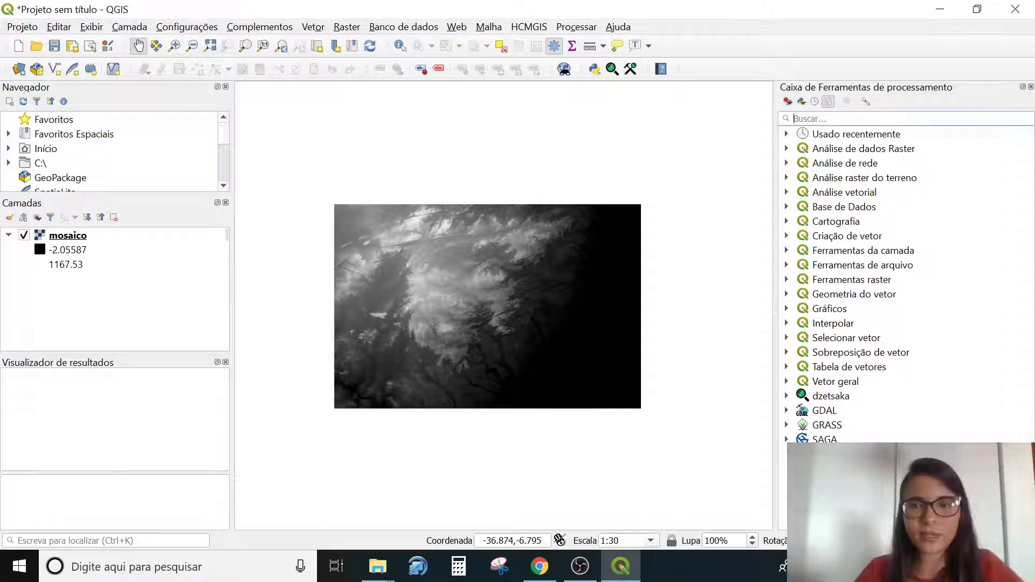
left_click(836, 118)
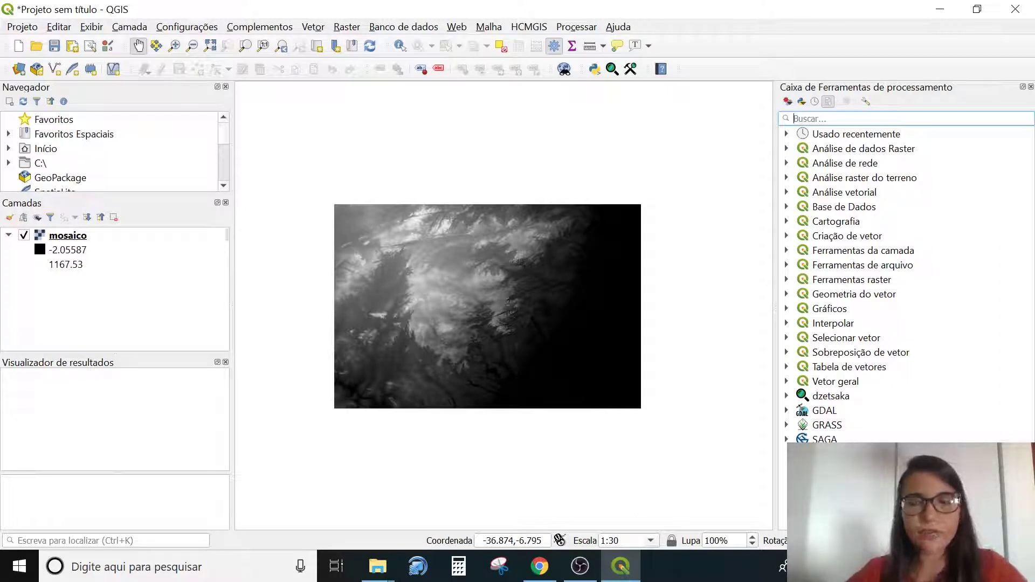
type("r")
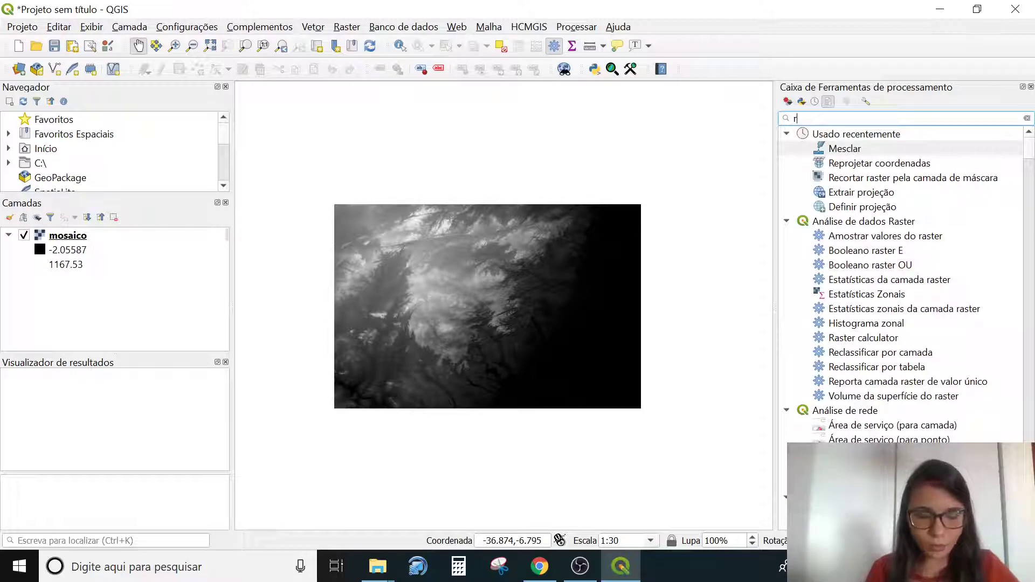
type(".wat")
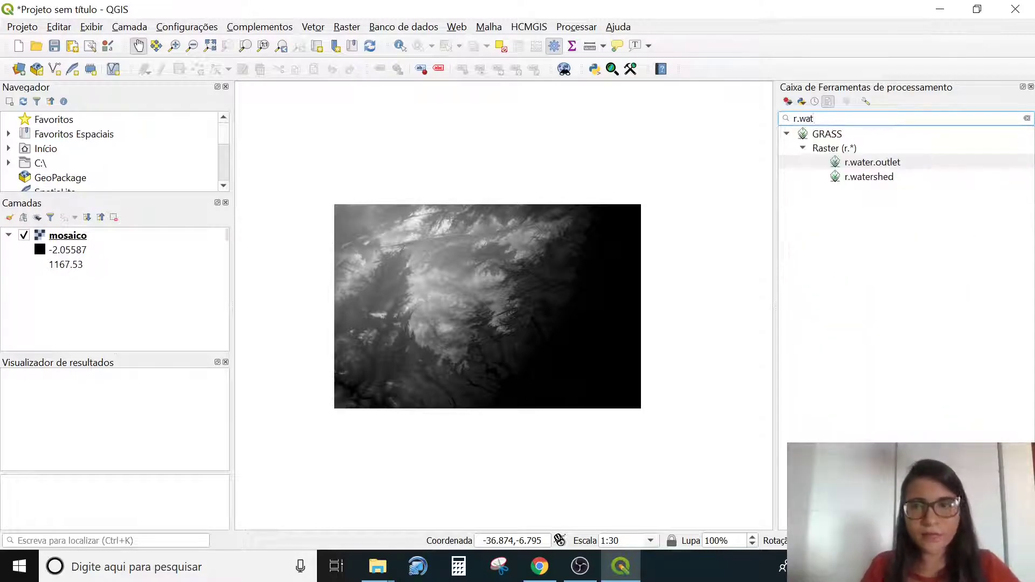
left_click(871, 179)
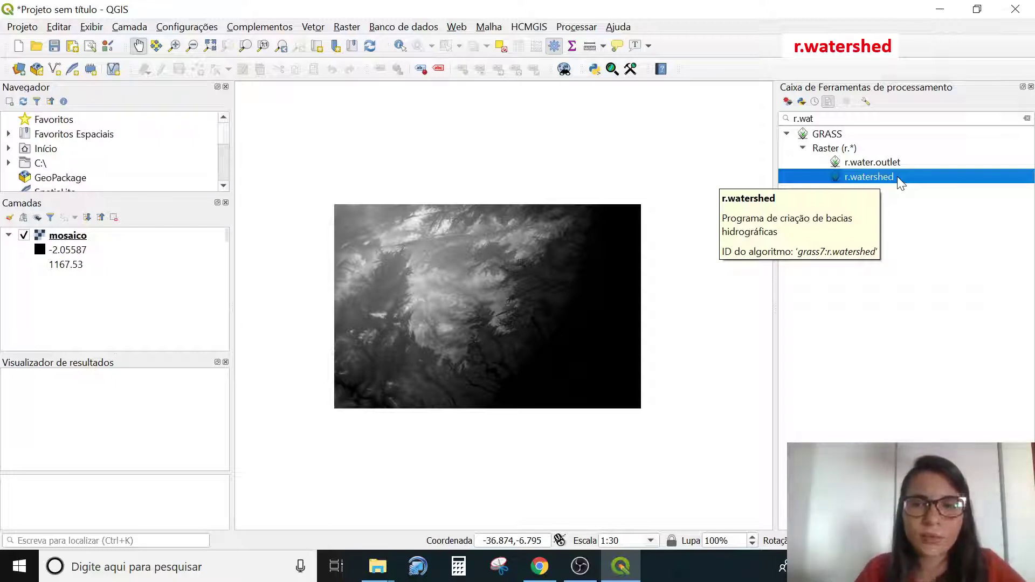
double_click(867, 177)
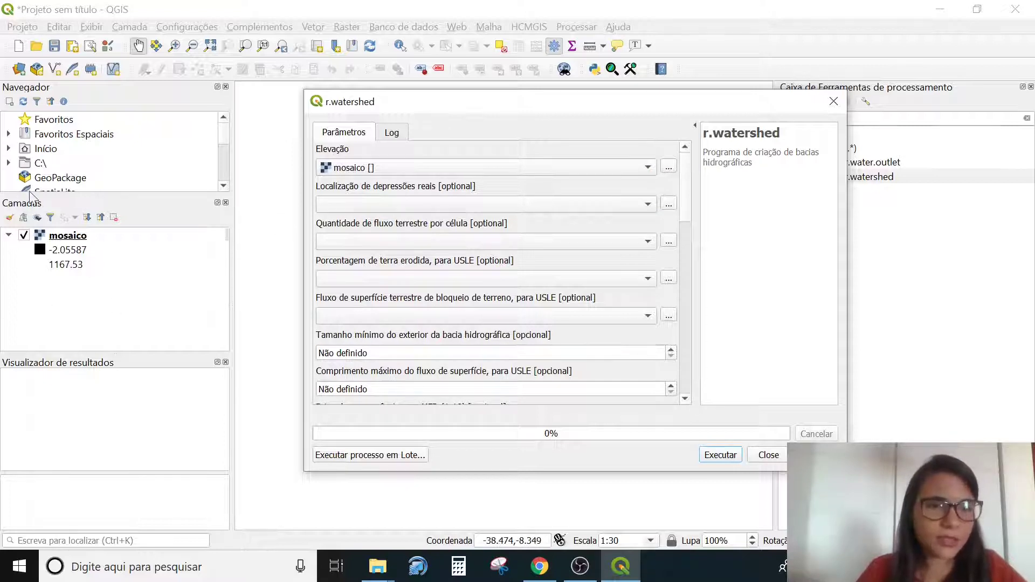
Keep mosaico as the r.watershed elevation input and set the minimum size of exterior watershed basin to 2000
left_click(433, 169)
left_click(432, 169)
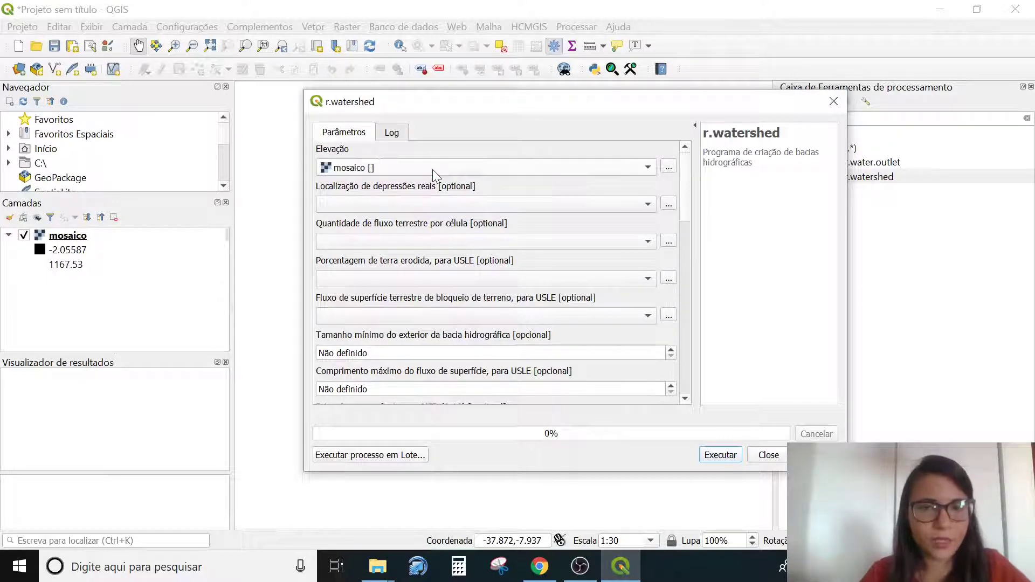
left_click(433, 169)
left_click(432, 170)
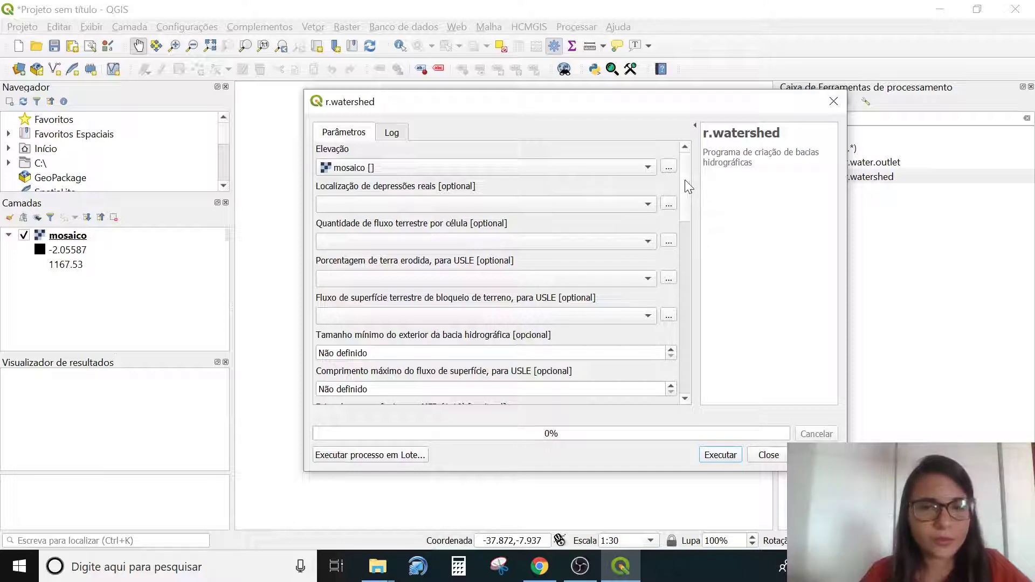
left_click_drag(685, 180, 685, 189)
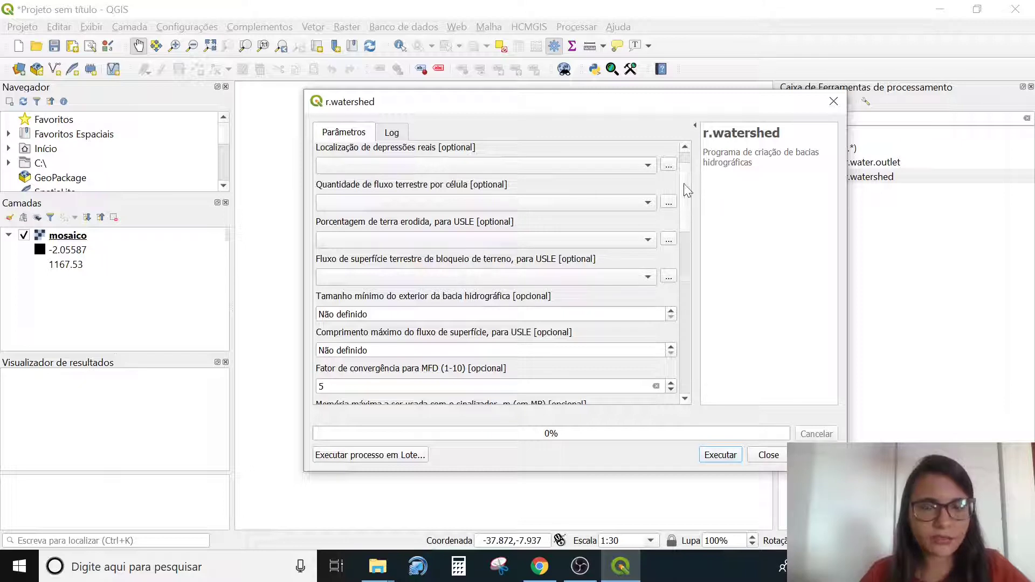
scroll(682, 195, "down", 2)
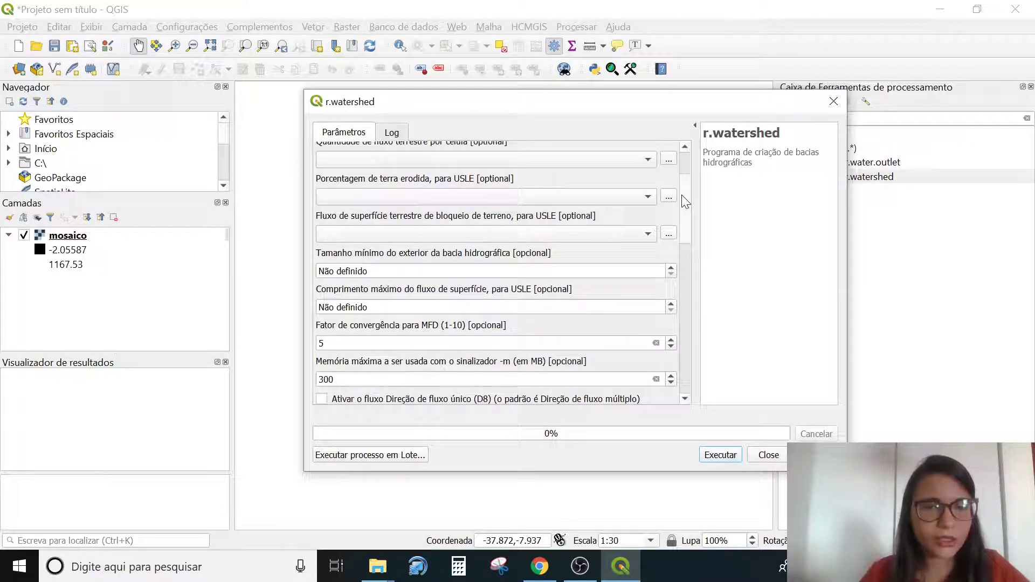
scroll(685, 212, "down", 4)
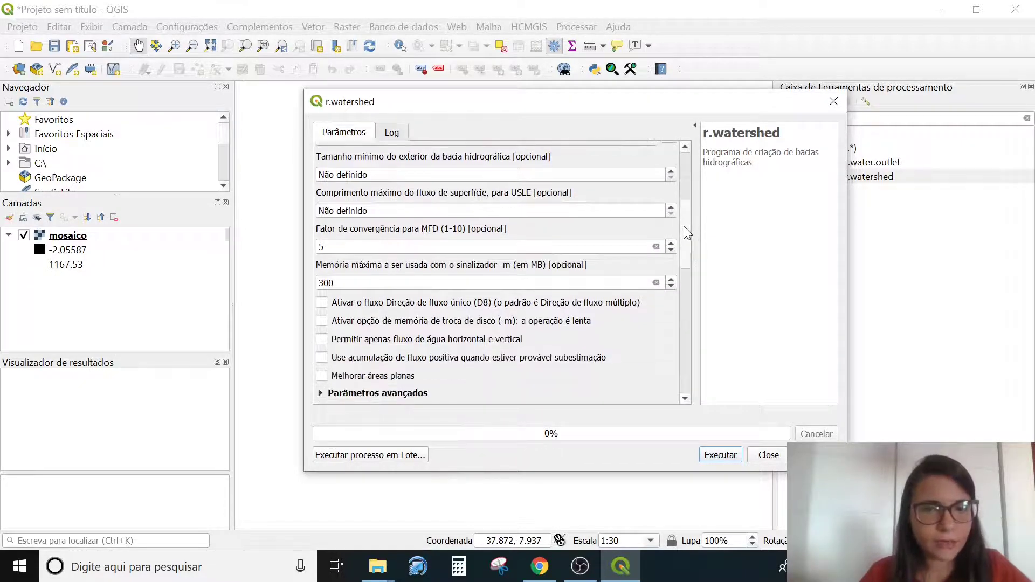
scroll(683, 226, "up", 2)
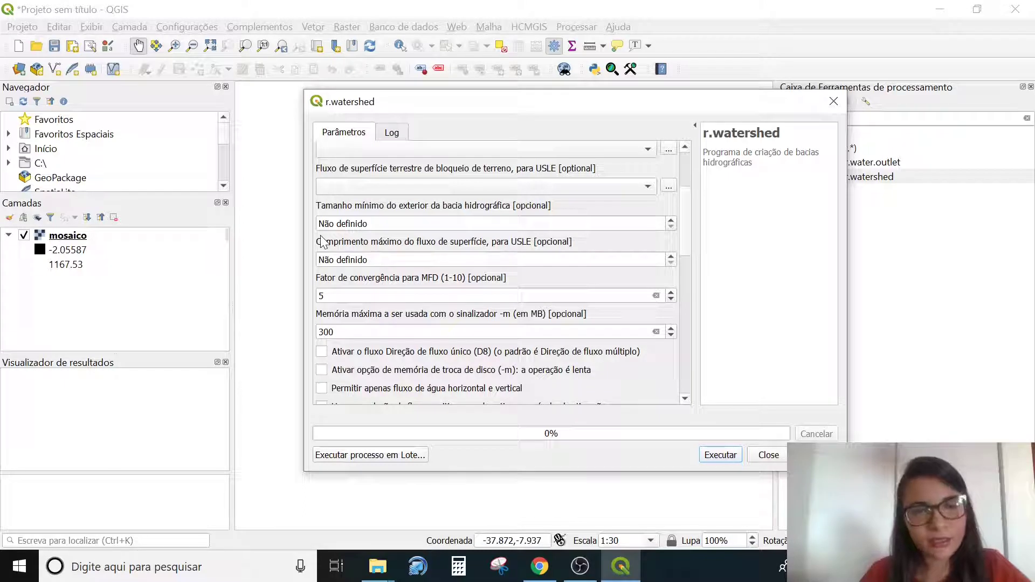
left_click_drag(369, 224, 318, 223)
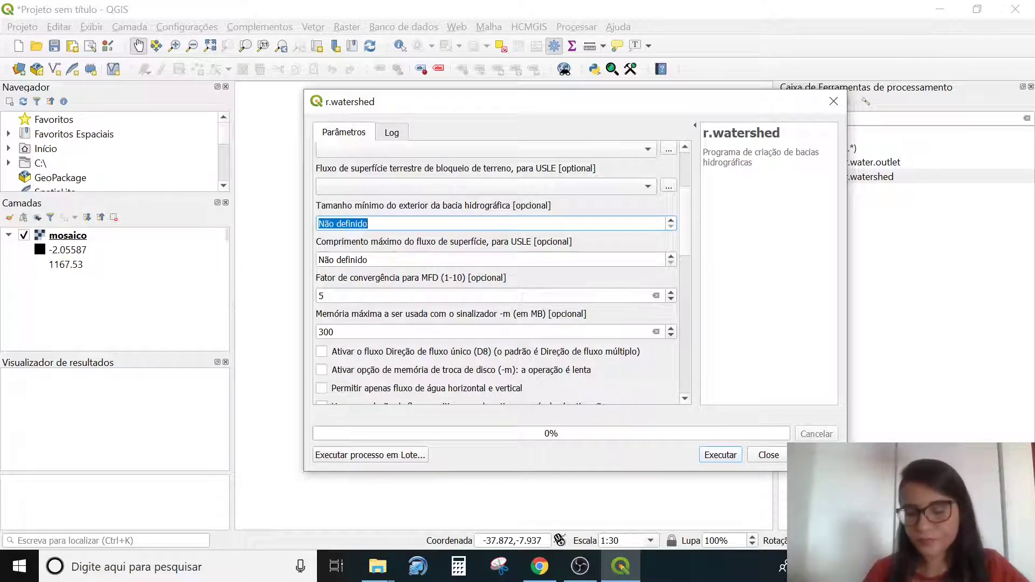
type("2000")
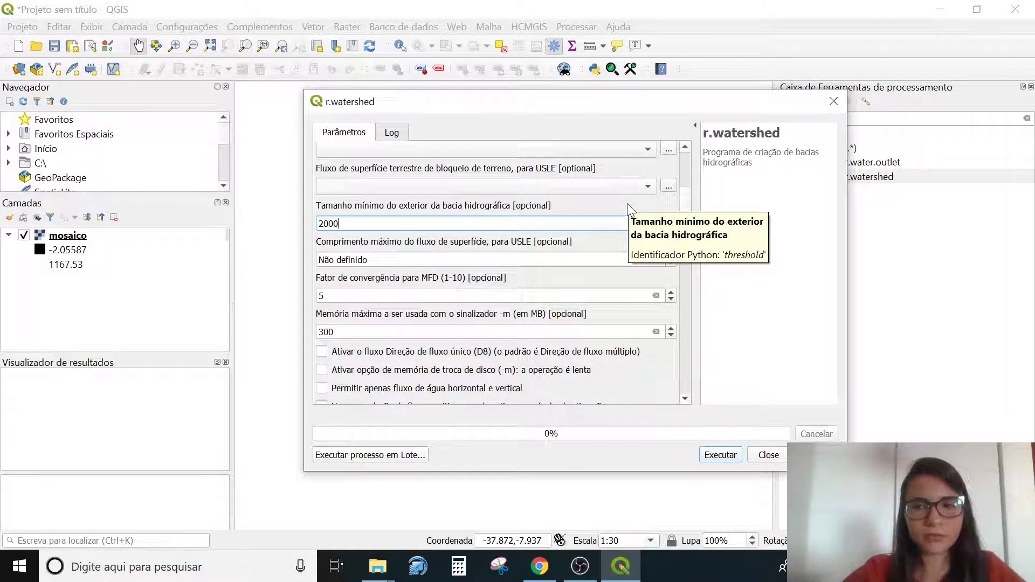
Have the output for the number of cells draining through each cell saved to a temporary file
scroll(693, 313, "down", 15)
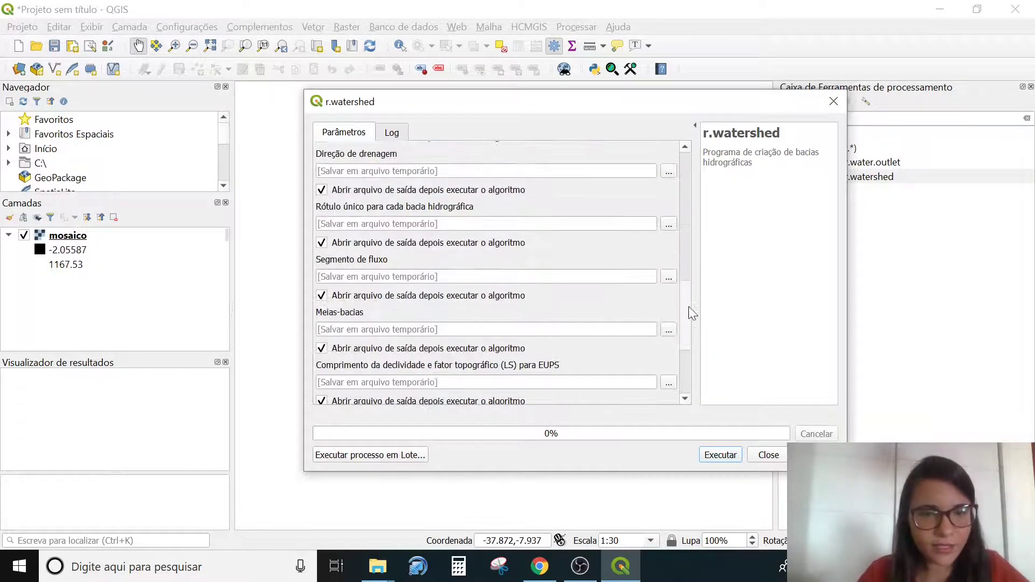
scroll(691, 302, "up", 3)
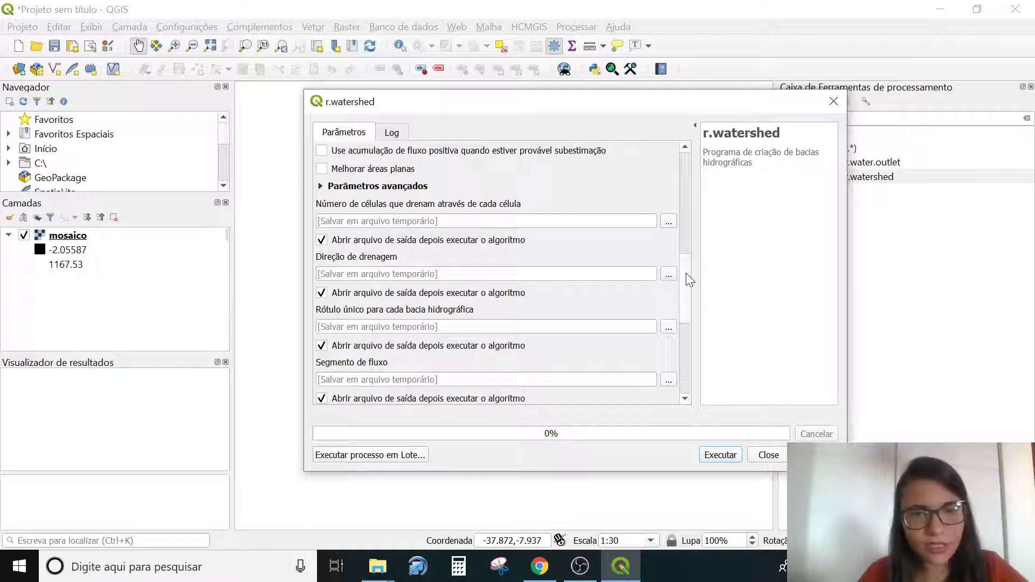
mouse_move(687, 277)
left_mouse_down()
mouse_move(686, 357)
mouse_move(693, 265)
left_mouse_up()
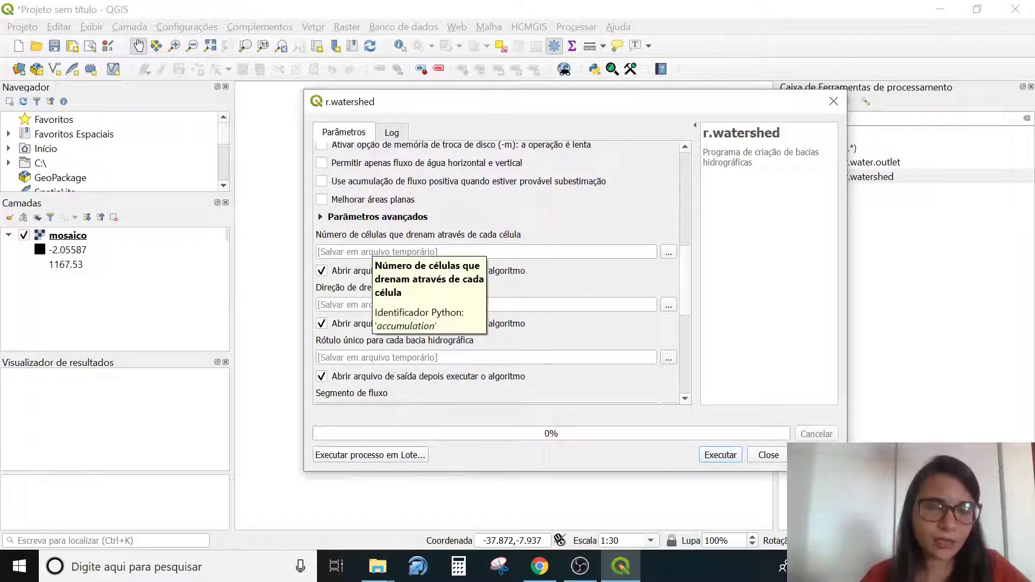
left_click(669, 252)
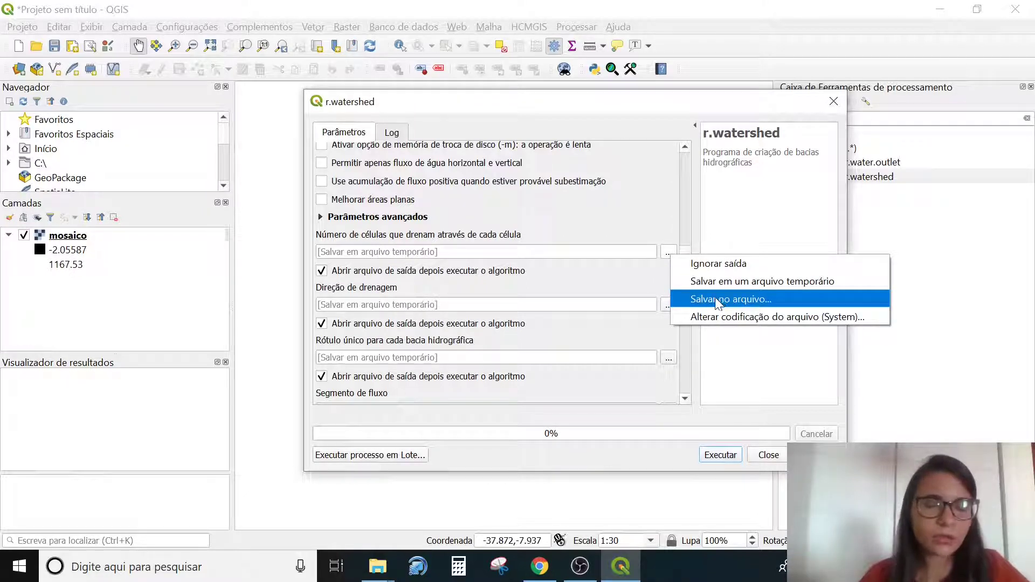
left_click(708, 277)
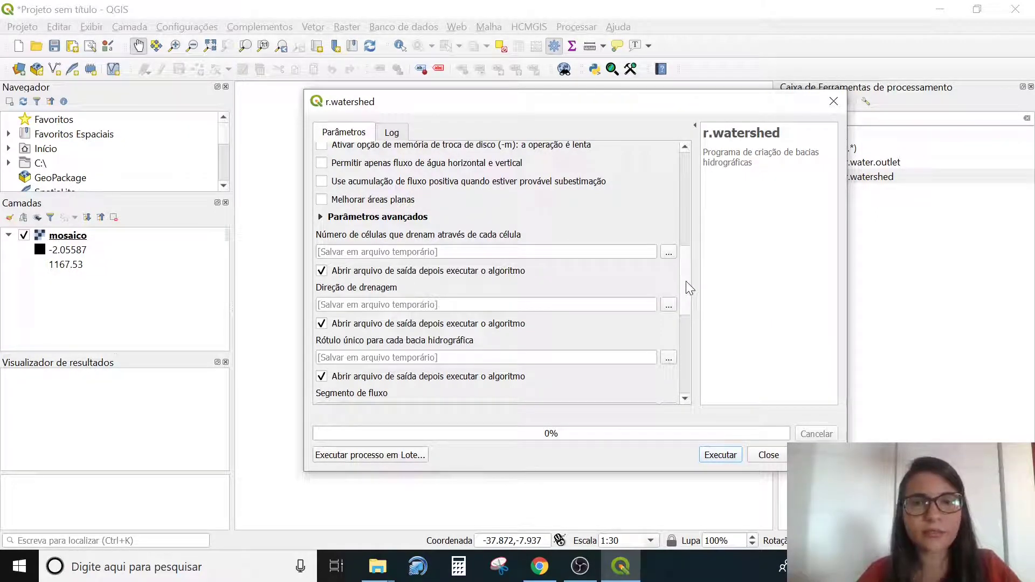
Run r.watershed with every output opened after execution, check the log and close the dialog
left_click_drag(686, 281, 682, 397)
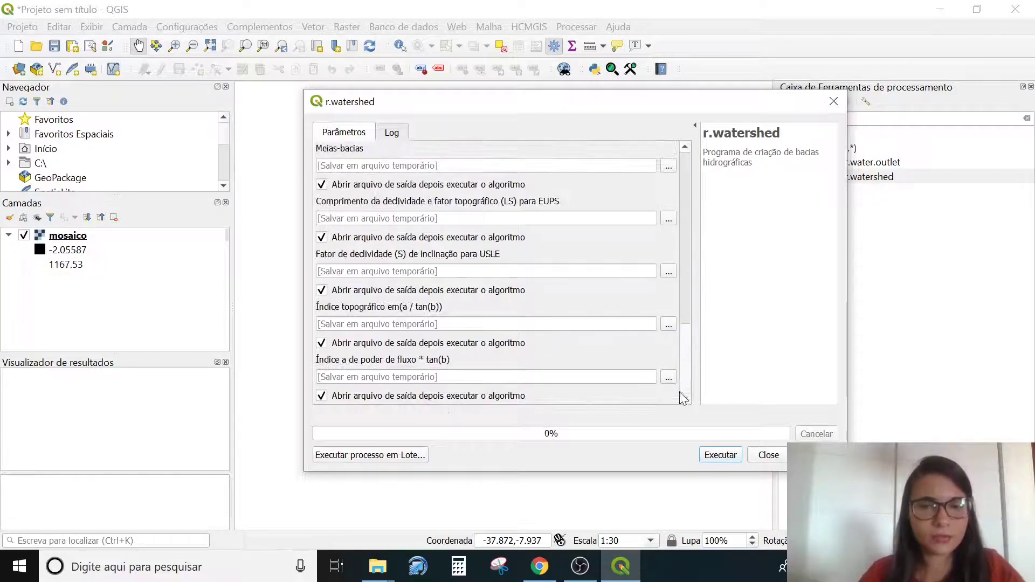
left_click(721, 455)
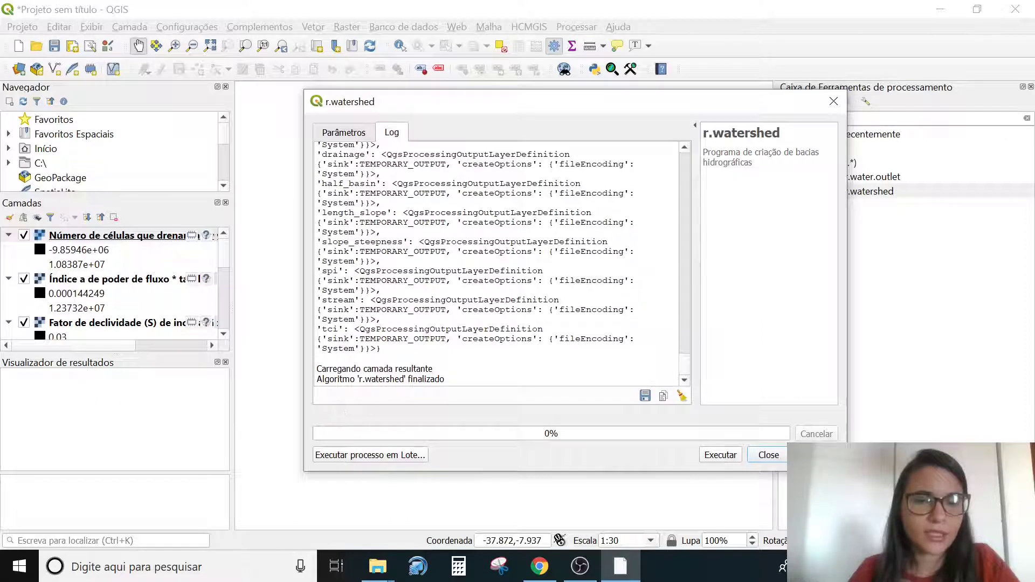
left_click_drag(358, 379, 408, 379)
left_click(431, 372)
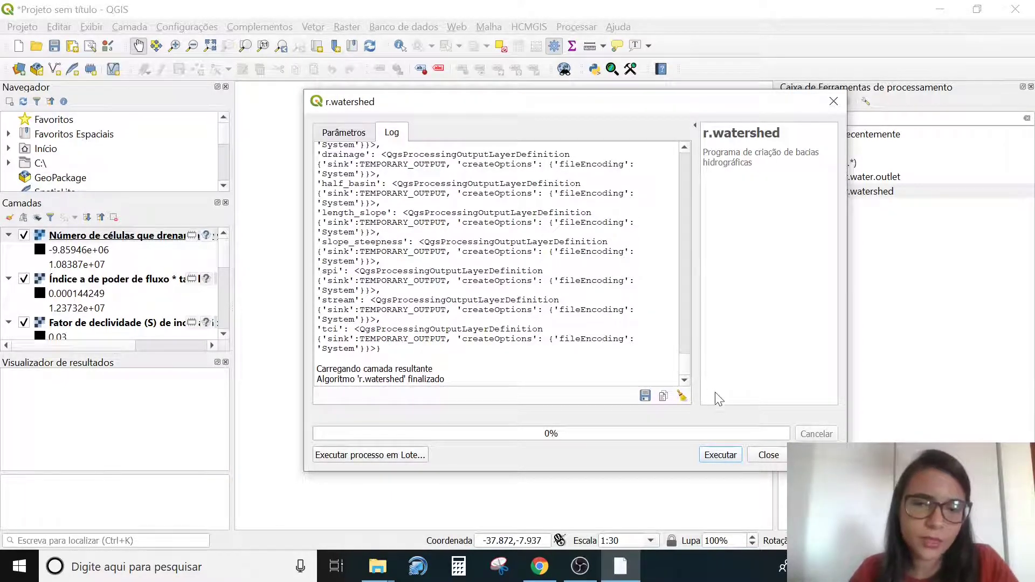
left_click(763, 456)
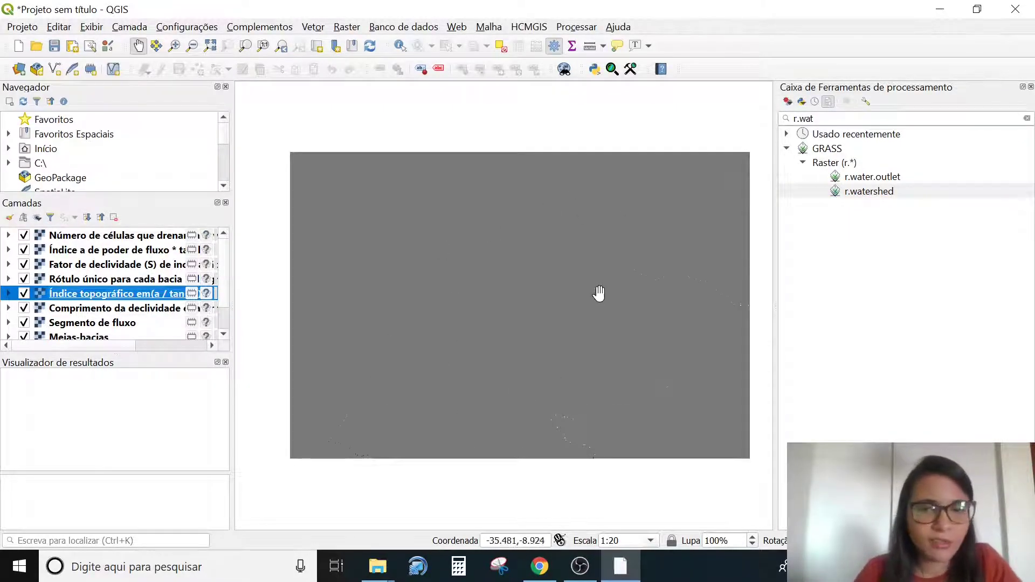
Hide the Meias-bacias, Índice topográfico, Rótulo único, Fator de declividade and Comprimento da declividade layers
scroll(534, 350, "up", 2)
scroll(538, 351, "down", 2)
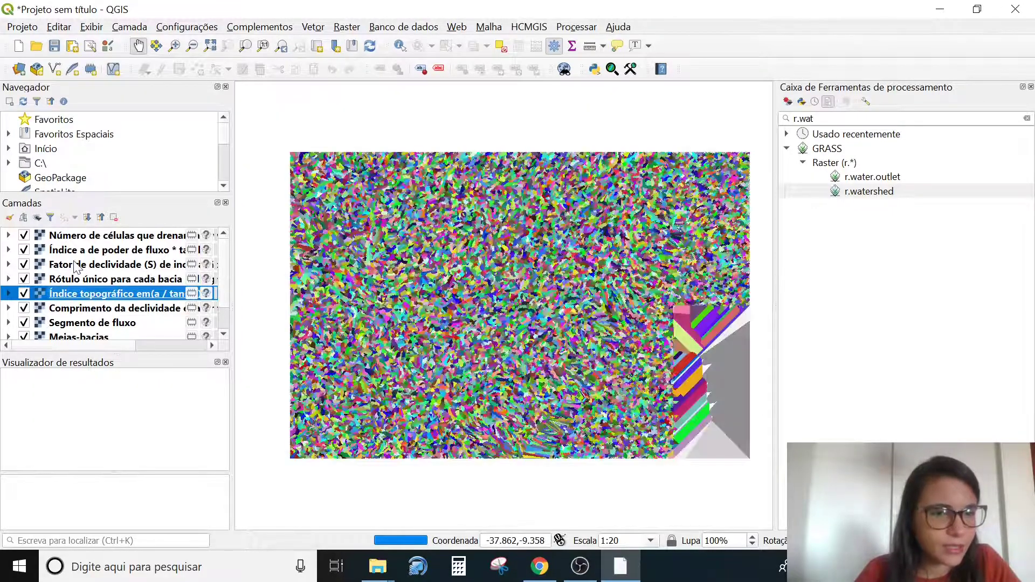
scroll(108, 286, "down", 1)
left_click(178, 317)
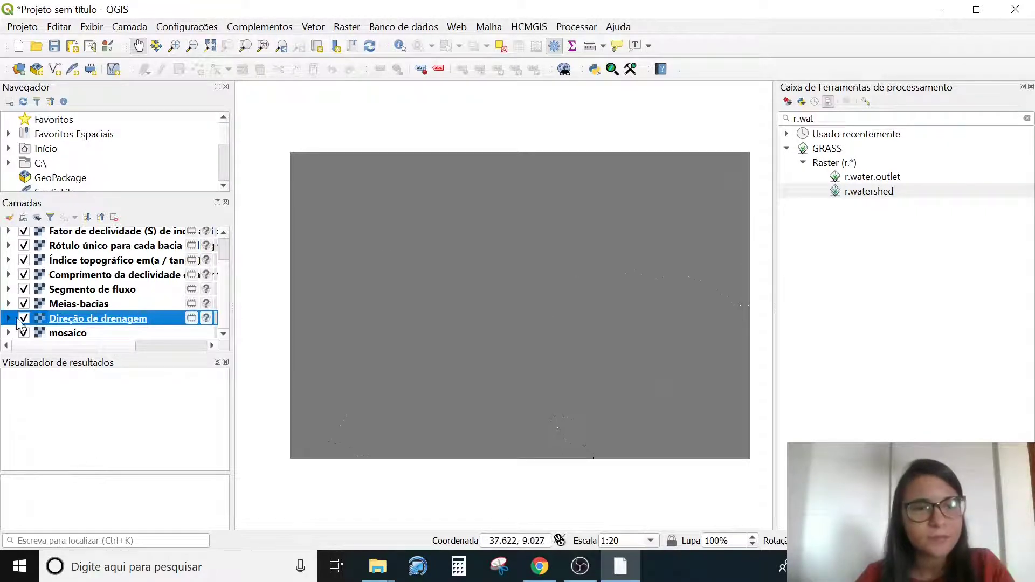
left_click(24, 304)
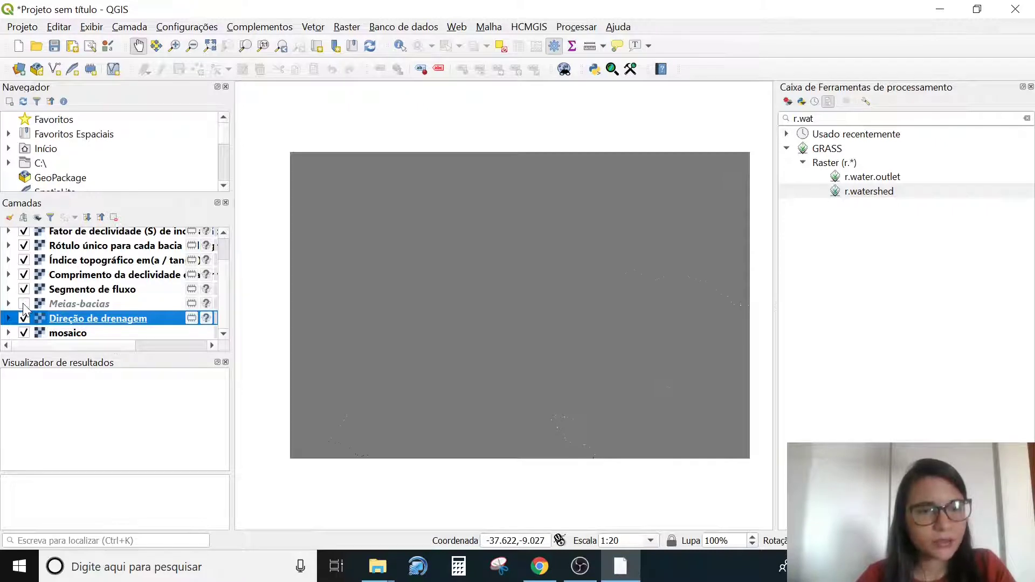
left_click(24, 291)
left_click(24, 260)
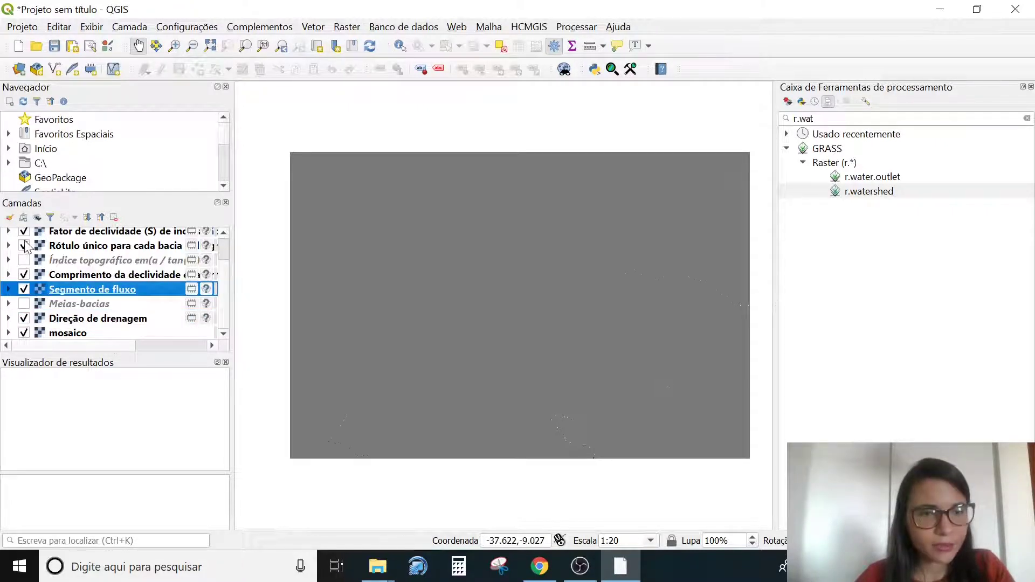
left_click(23, 246)
left_click(23, 231)
left_click(23, 275)
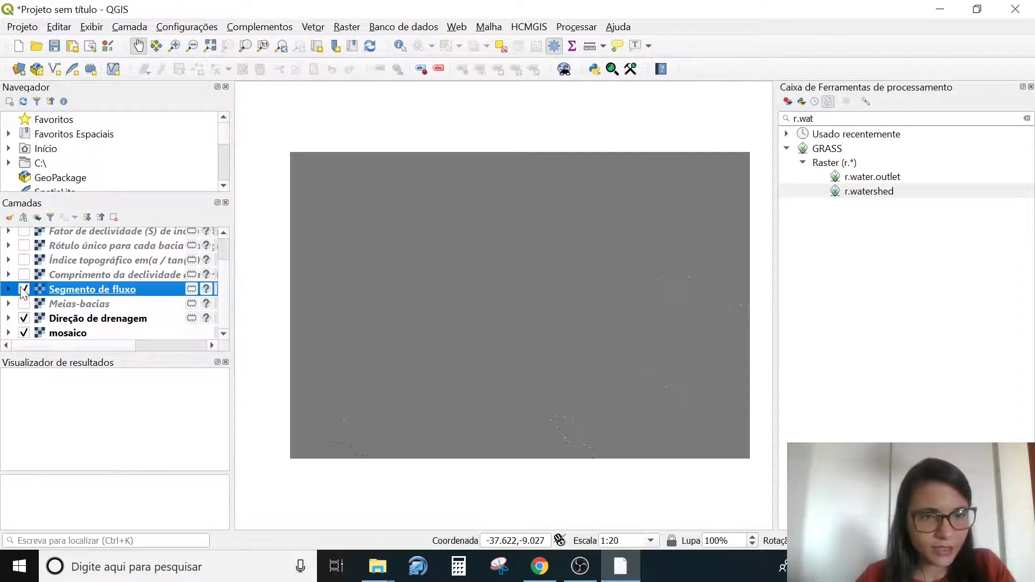
Hide the Número de células, Índice a de poder de fluxo and mosaico layers, leaving Segmento de fluxo and Direção de drenagem displayed
left_click(23, 289)
scroll(63, 308, "up", 1)
left_click(24, 250)
left_click(23, 235)
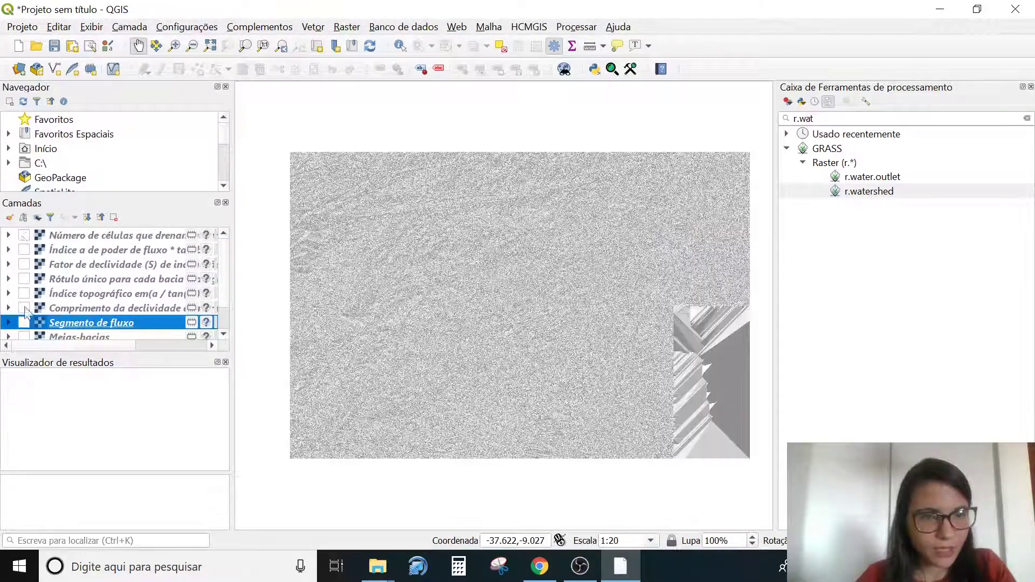
scroll(25, 315, "down", 1)
left_click(23, 333)
left_click(23, 289)
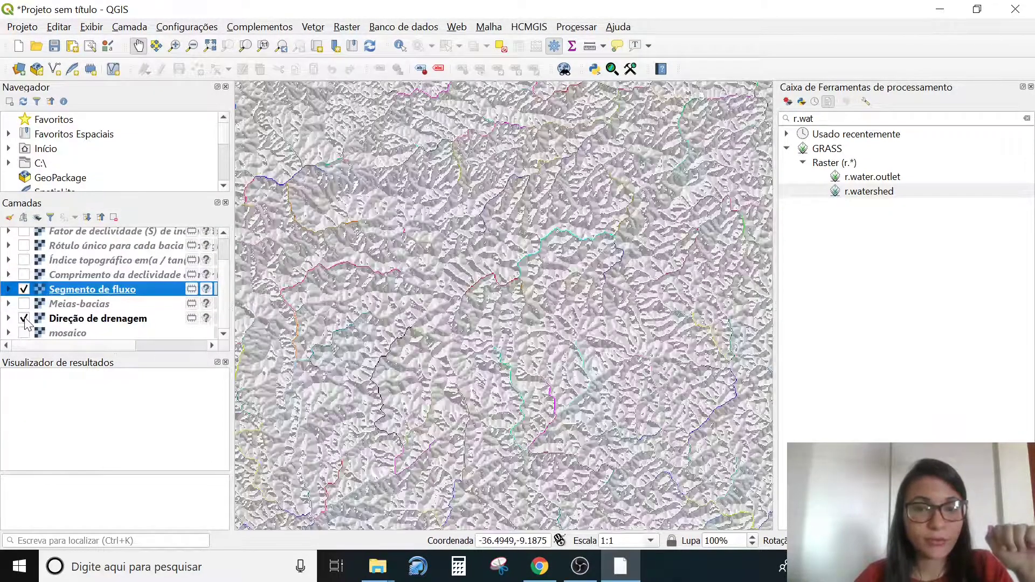
Examine the stream segments alone and over the drainage direction raster by switching Direção de drenagem off and on
left_click(23, 318)
double_click(28, 291)
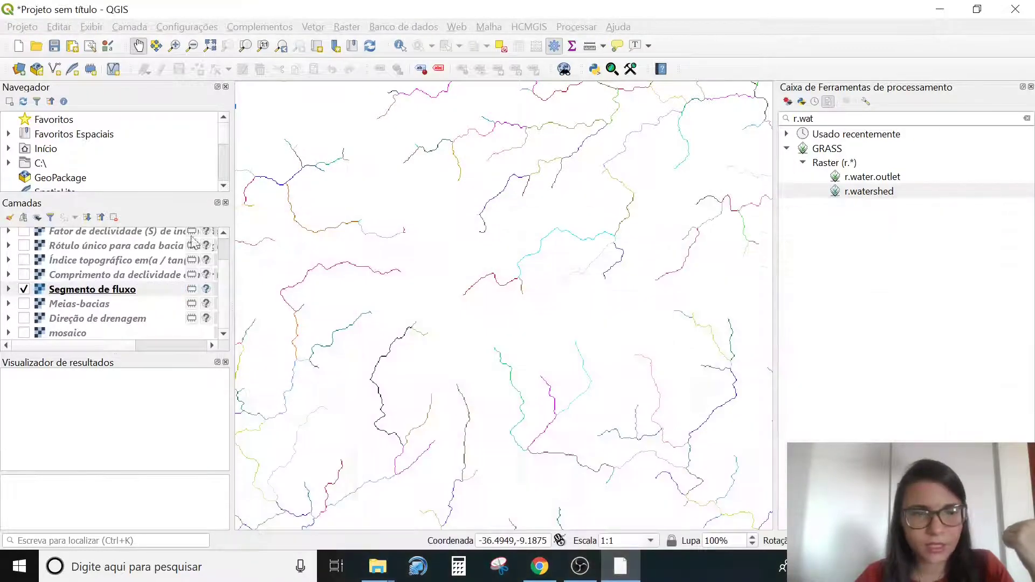
left_click(948, 214)
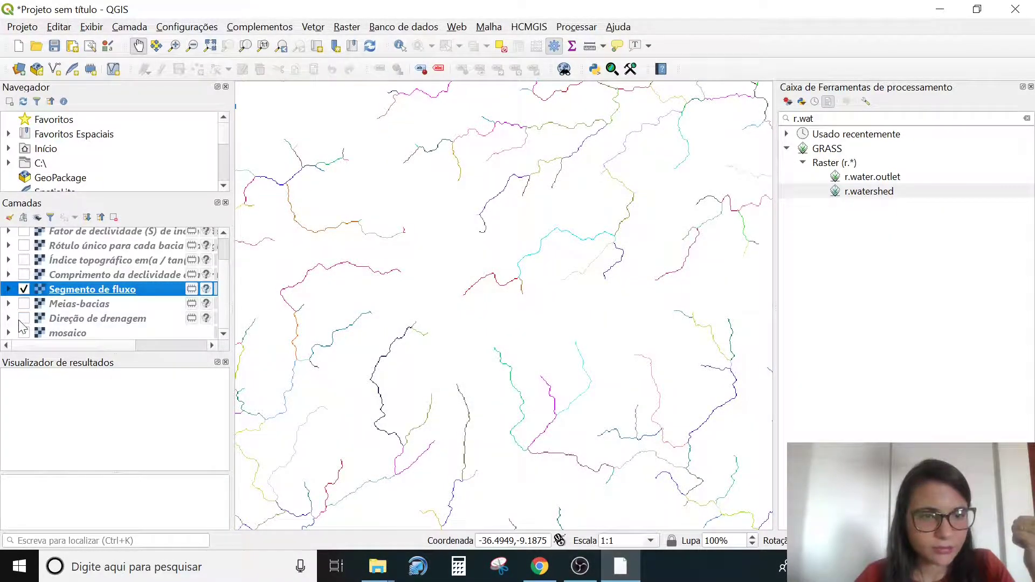
left_click(23, 318)
left_click_drag(644, 371, 593, 312)
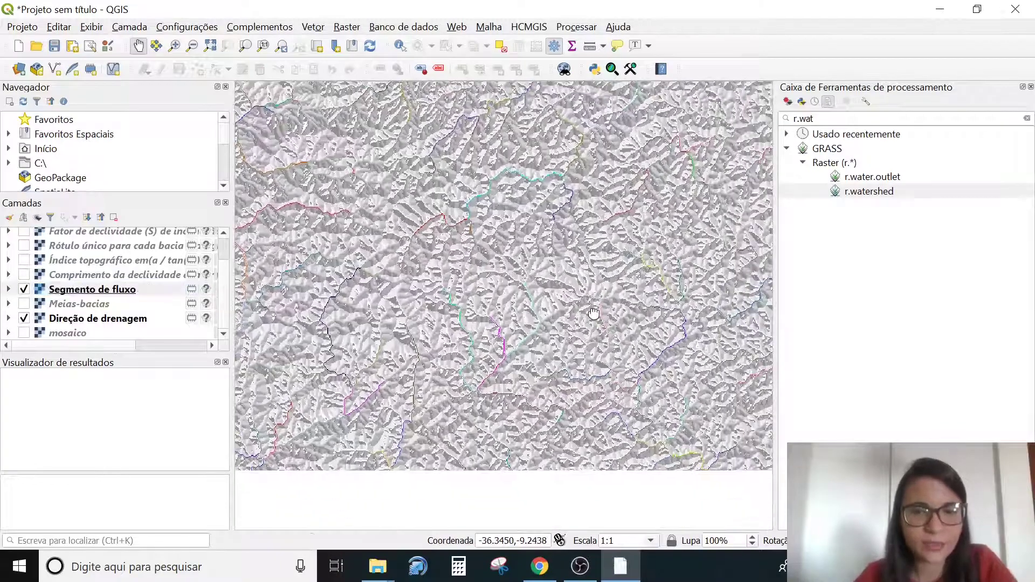
Compare the stream segments with the drainage direction raster at close range, switching Segmento de fluxo off and on
scroll(455, 255, "up", 3)
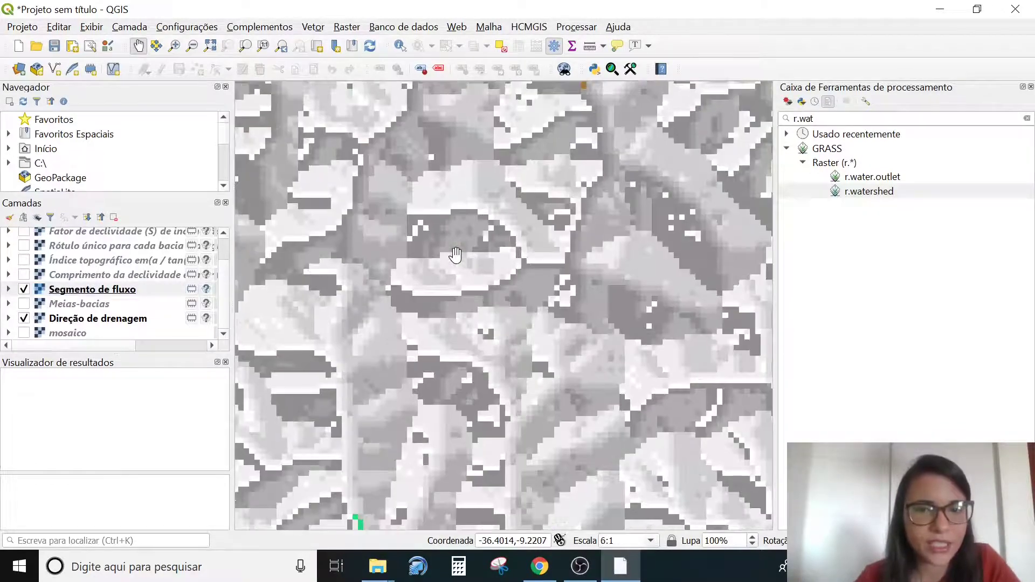
scroll(455, 254, "down", 2)
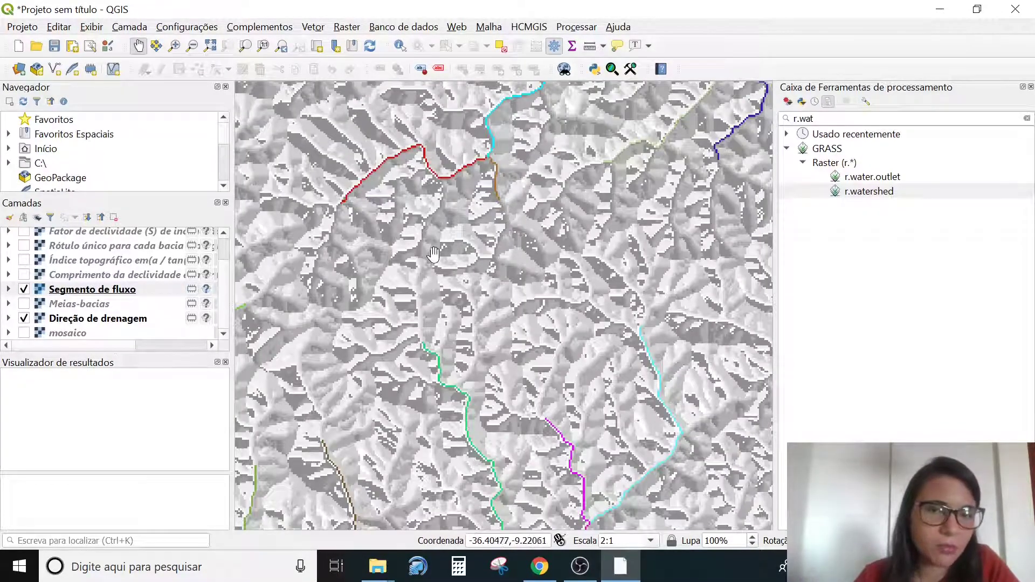
left_click_drag(434, 253, 435, 355)
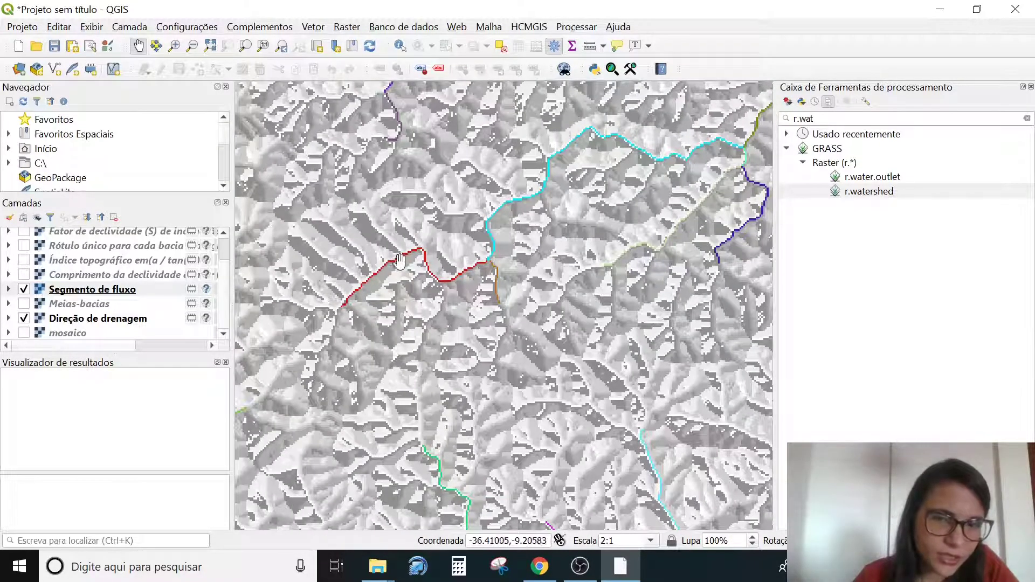
left_click(23, 290)
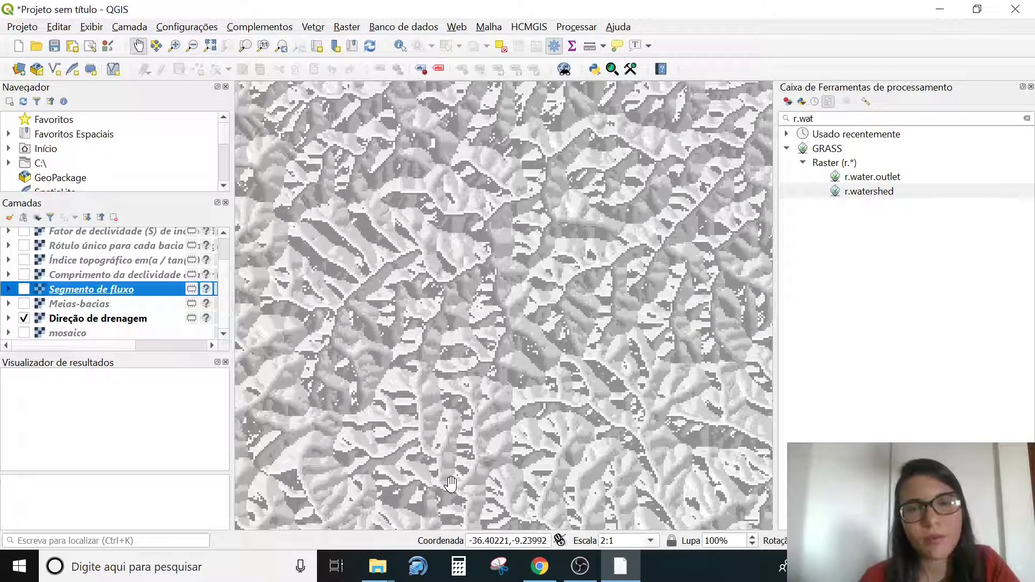
left_click(24, 289)
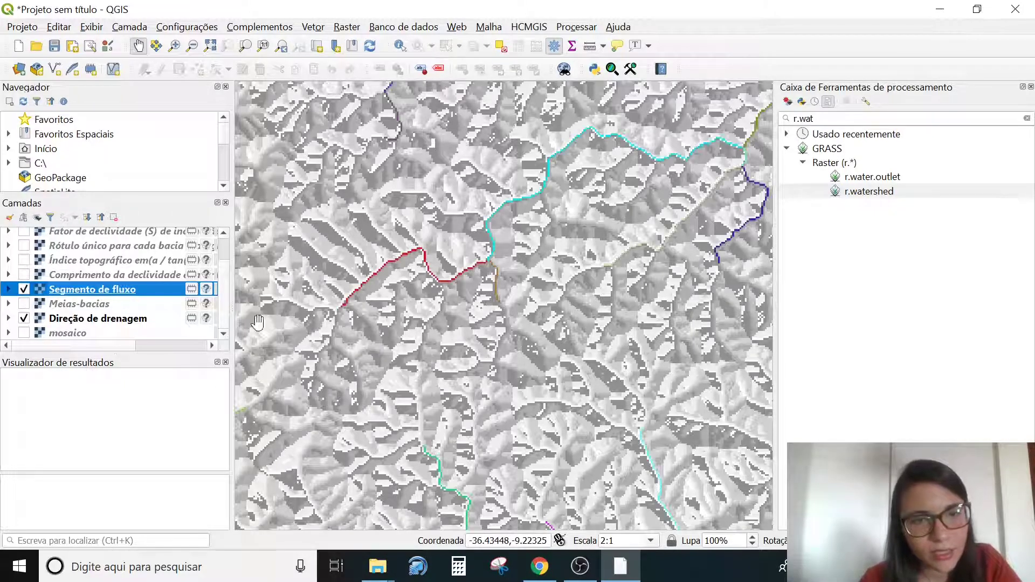
left_click_drag(565, 350, 526, 350)
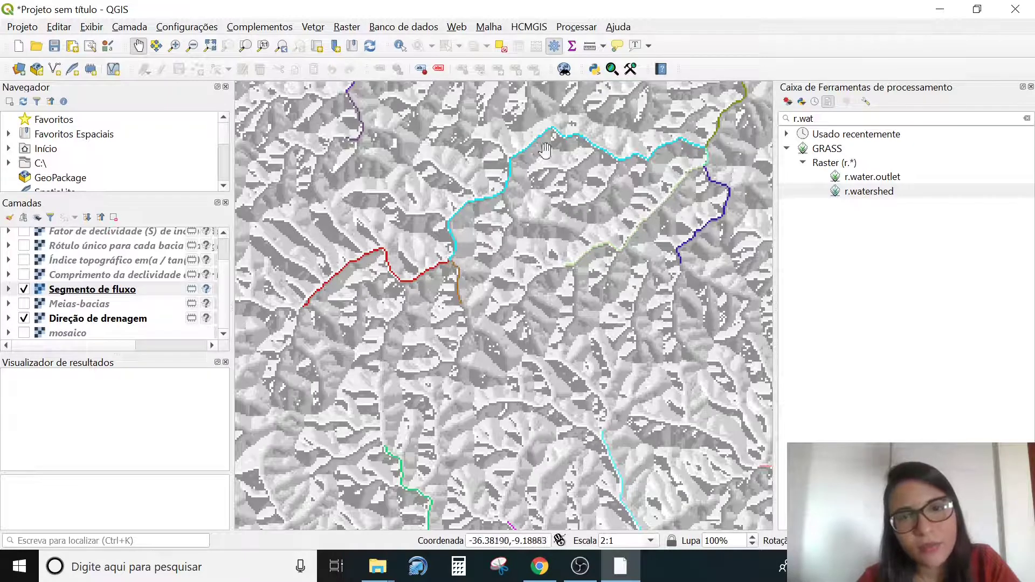
left_click_drag(639, 204, 547, 252)
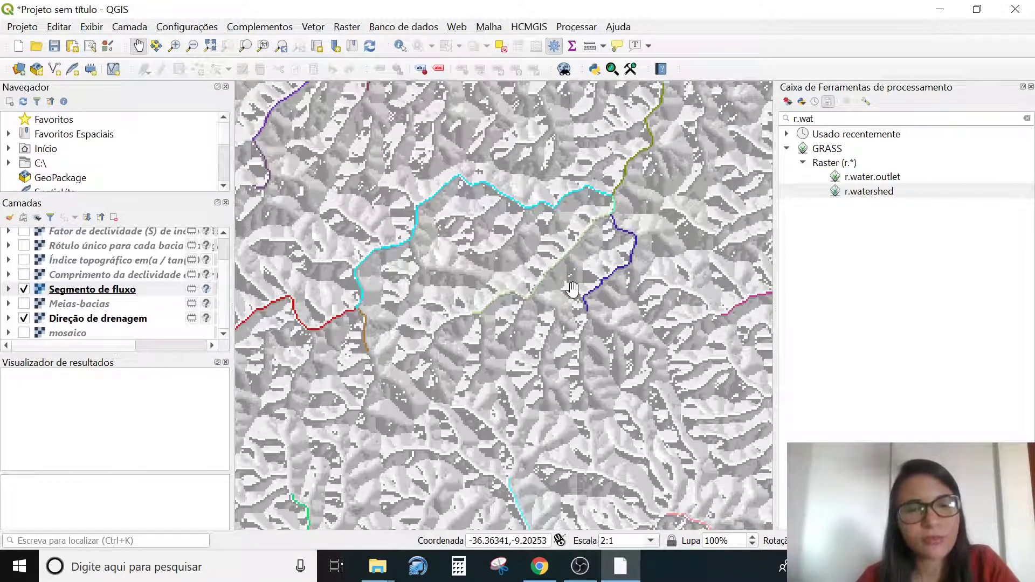
Hide the Direção de drenagem layer and examine the stream segment network on its own across the mosaic area
scroll(525, 275, "down", 4)
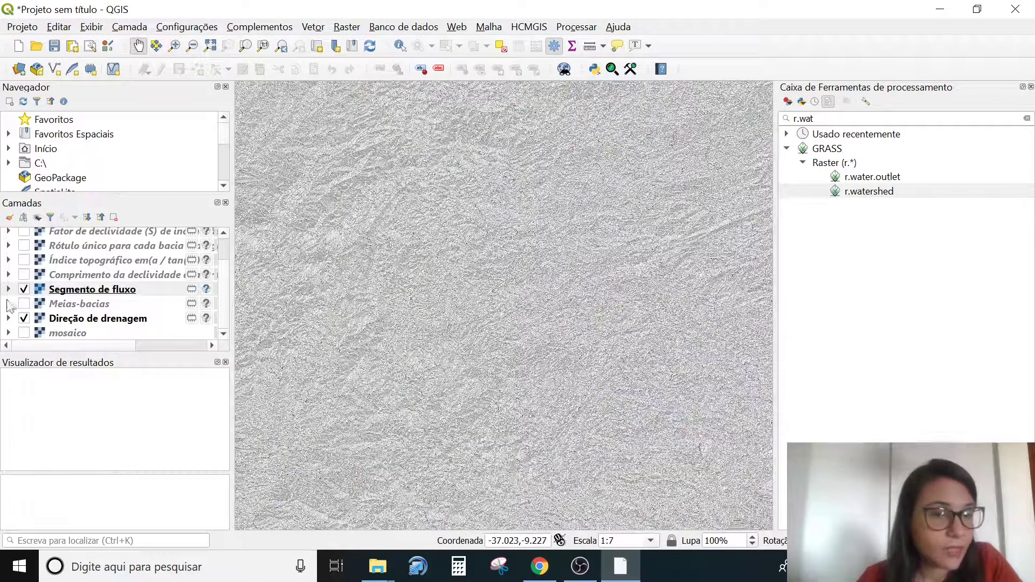
left_click(26, 319)
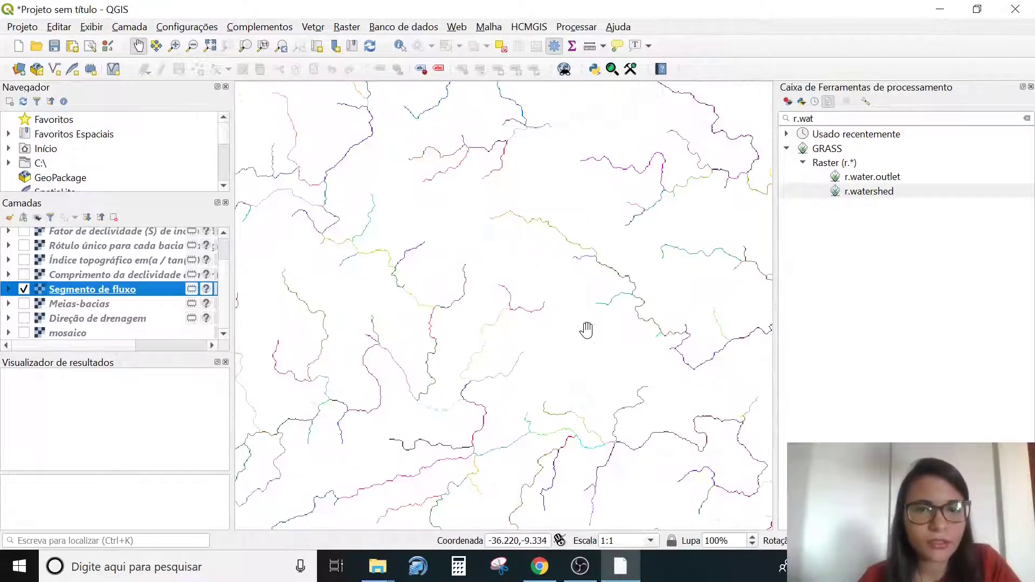
left_click_drag(592, 345, 582, 192)
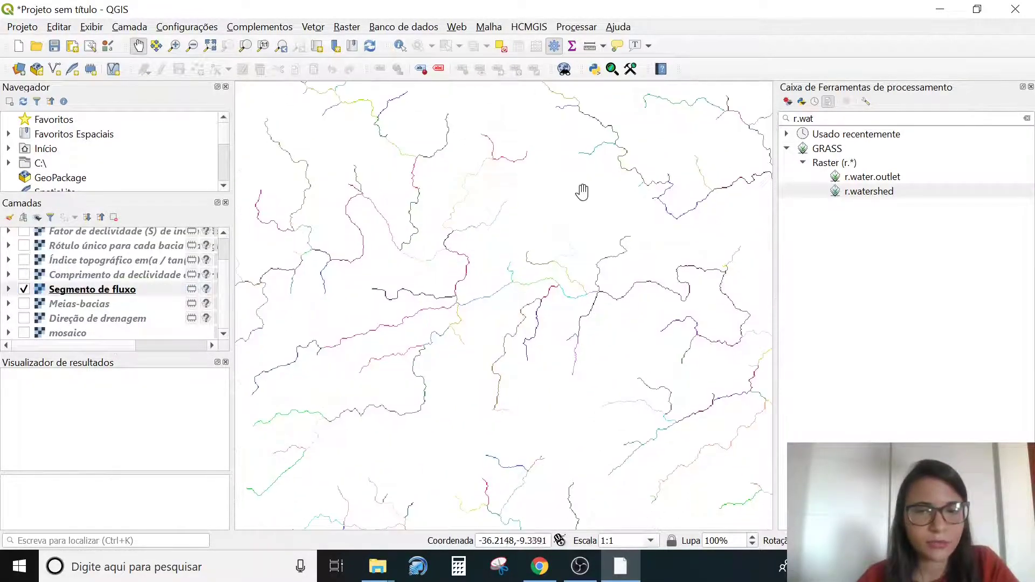
left_click_drag(525, 345, 469, 234)
left_click_drag(659, 347, 414, 326)
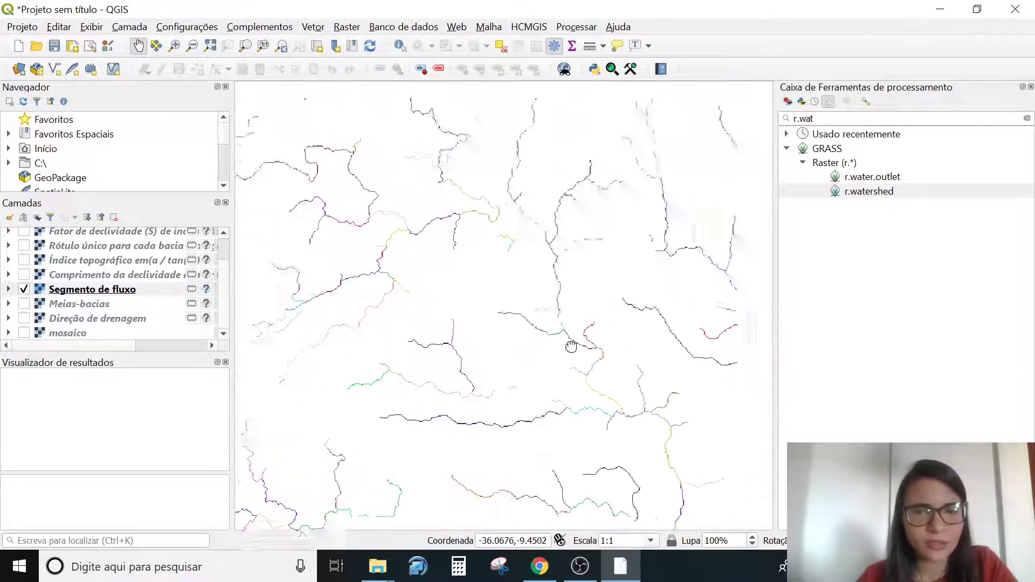
left_click_drag(712, 338, 573, 412)
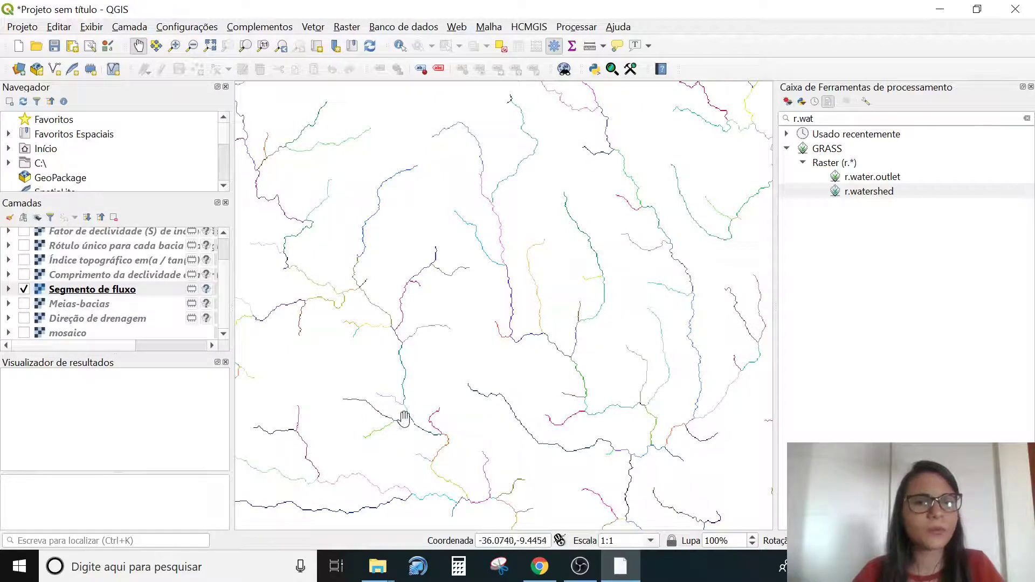
scroll(562, 400, "down", 2)
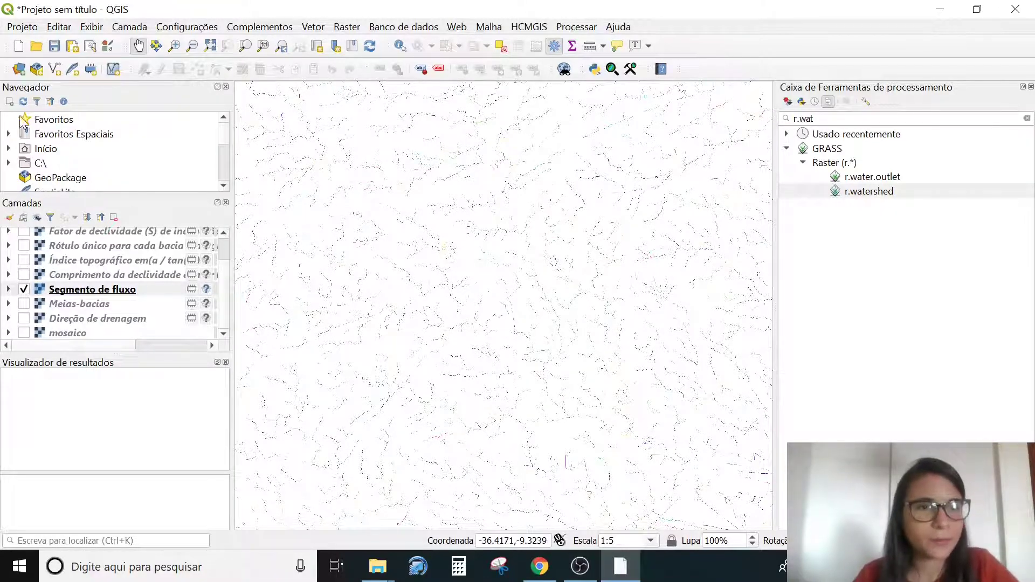
Add bacias.shp from the Trabalho - Bacia folder to the project, close the data source manager and dismiss the transformation message
left_click(19, 69)
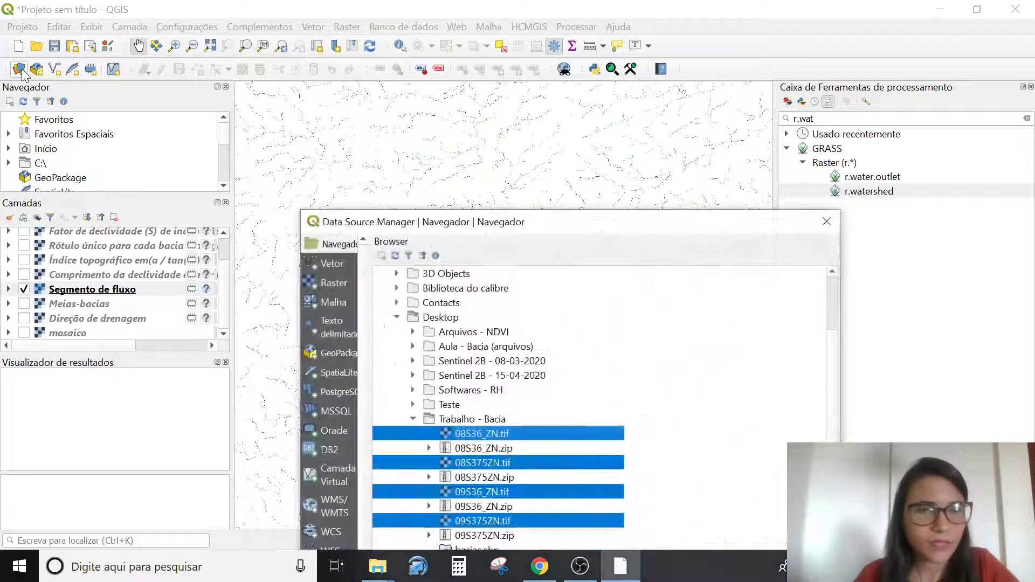
left_click(721, 412)
scroll(684, 412, "down", 4)
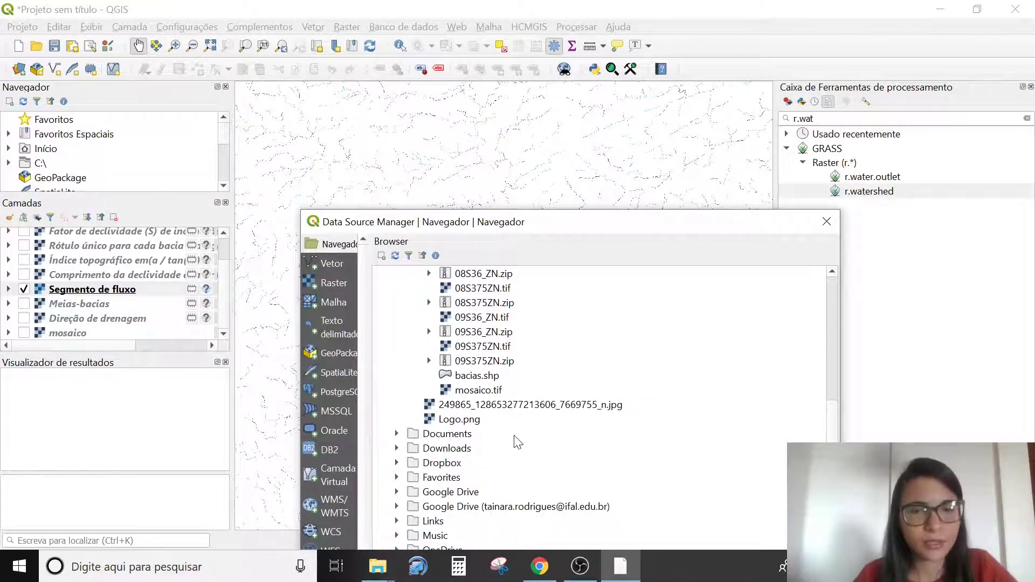
left_click(462, 380)
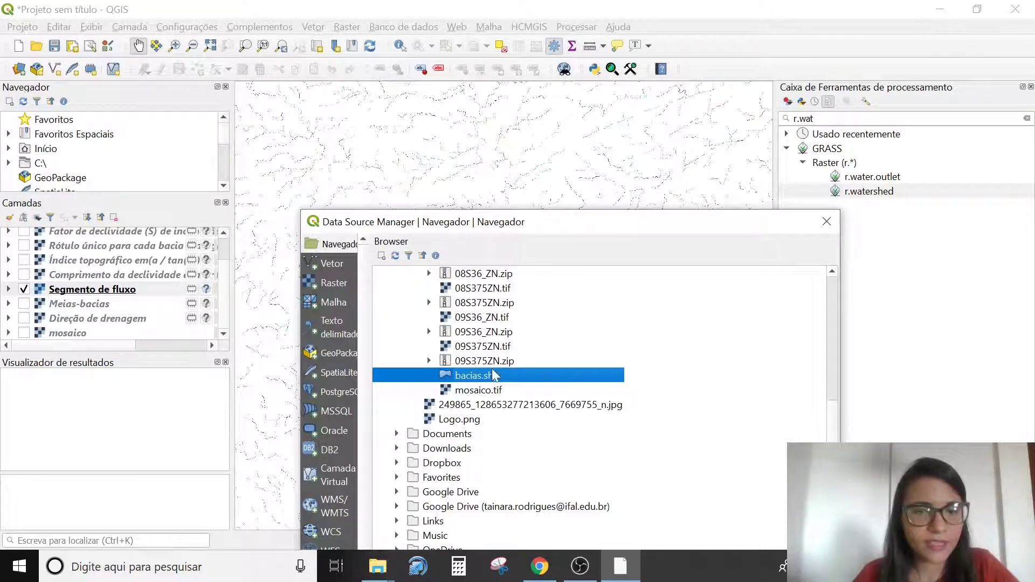
left_click(468, 389)
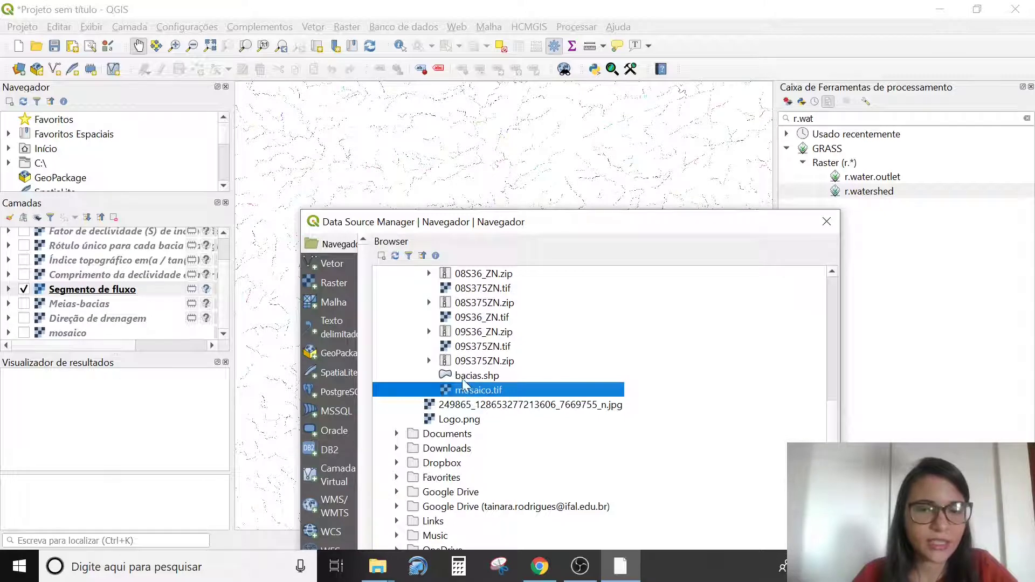
left_click(463, 379)
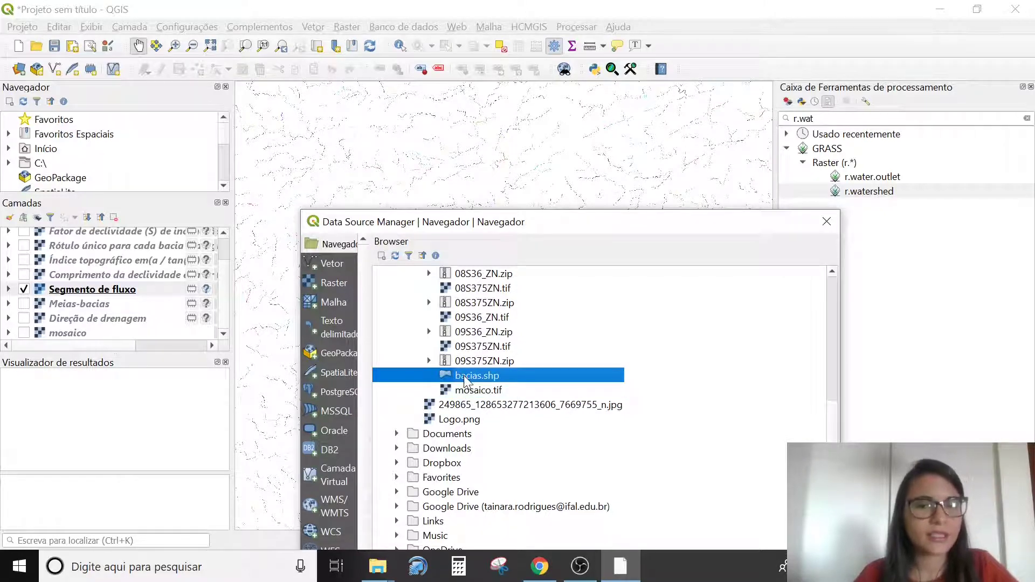
double_click(464, 375)
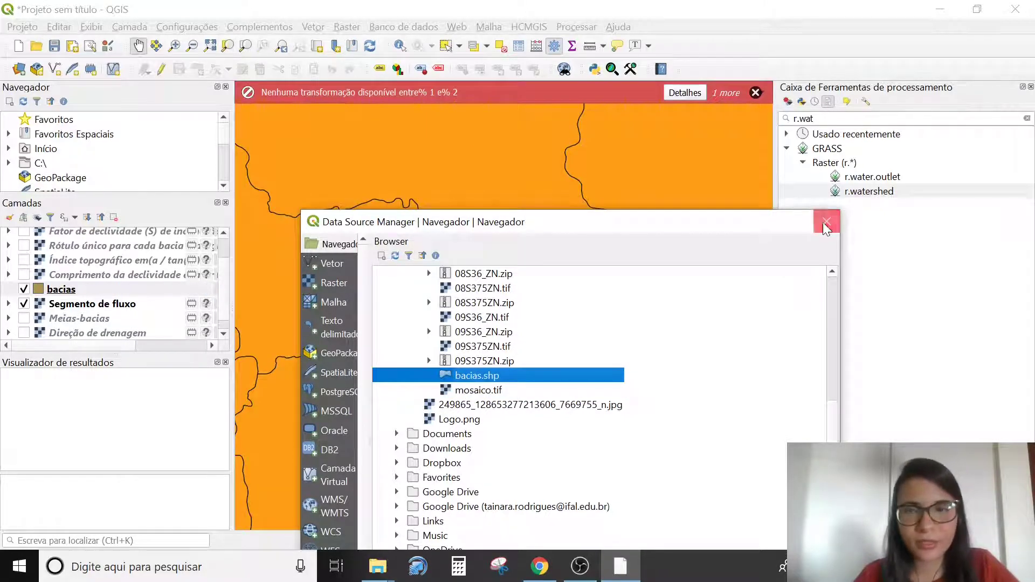
left_click(826, 221)
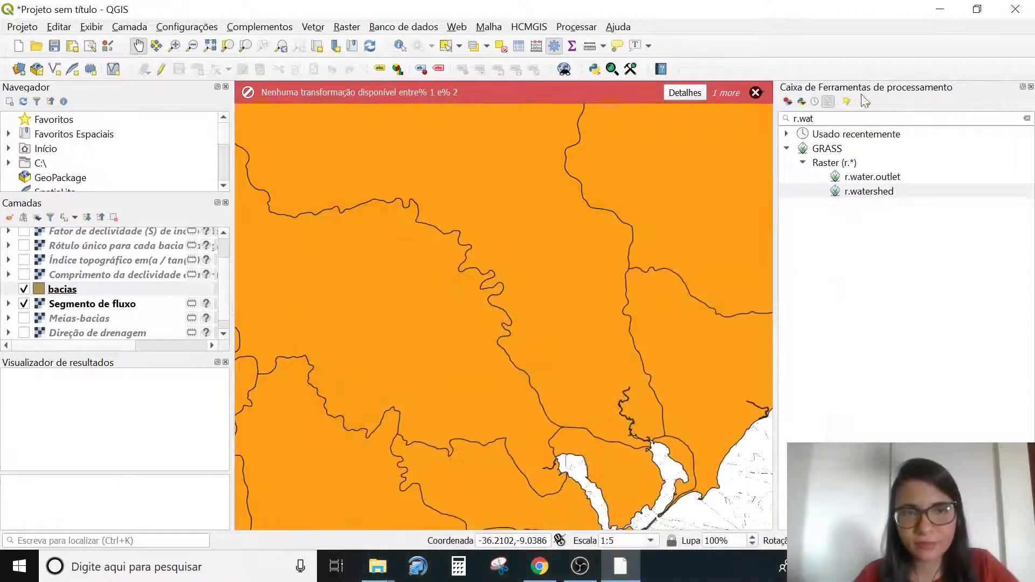
left_click(755, 95)
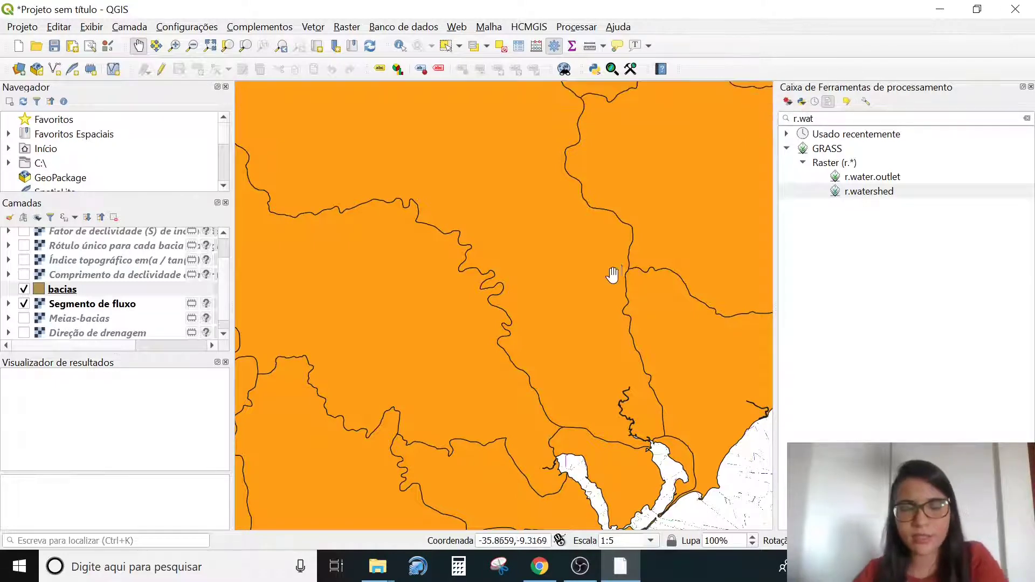
Examine how the bacias polygons cover the area of the stream segments
scroll(614, 275, "down", 3)
scroll(593, 278, "up", 2)
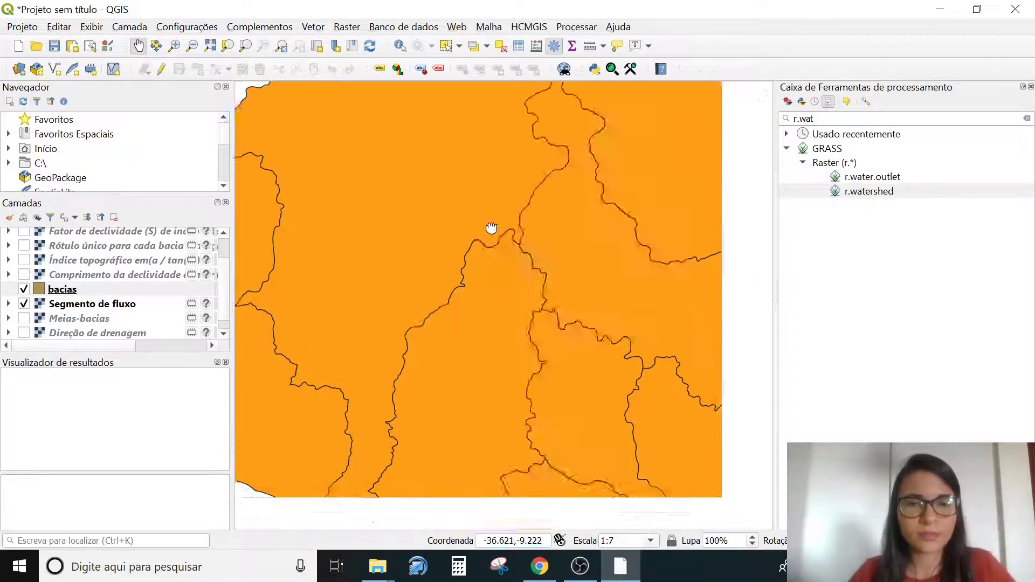
scroll(491, 227, "down", 3)
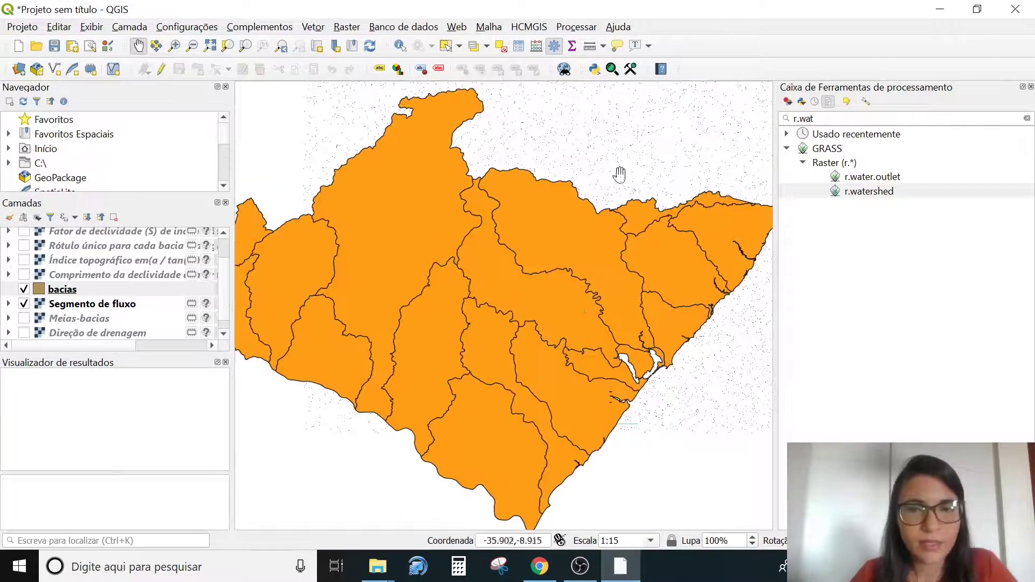
scroll(620, 174, "up", 5)
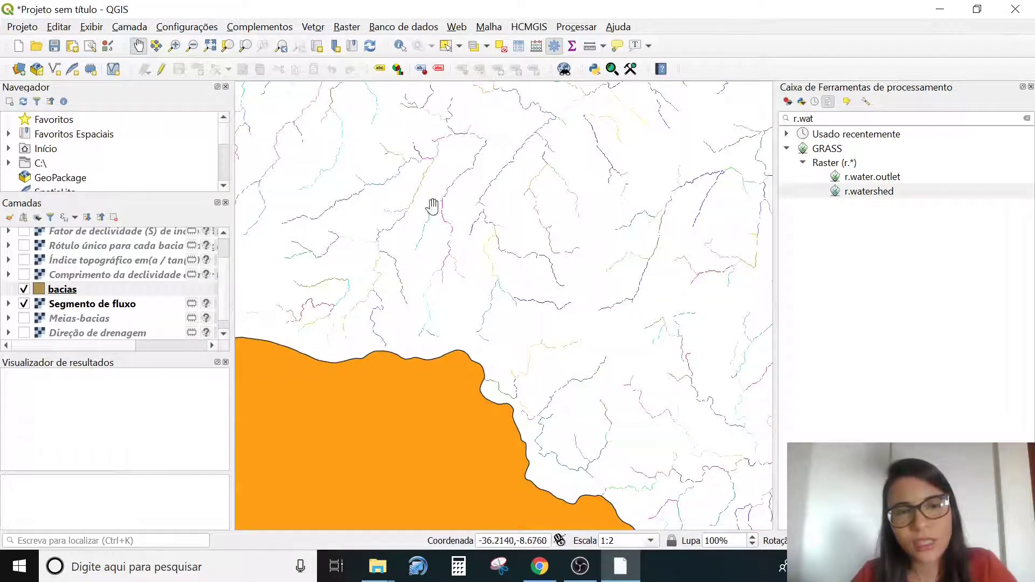
scroll(576, 356, "down", 3)
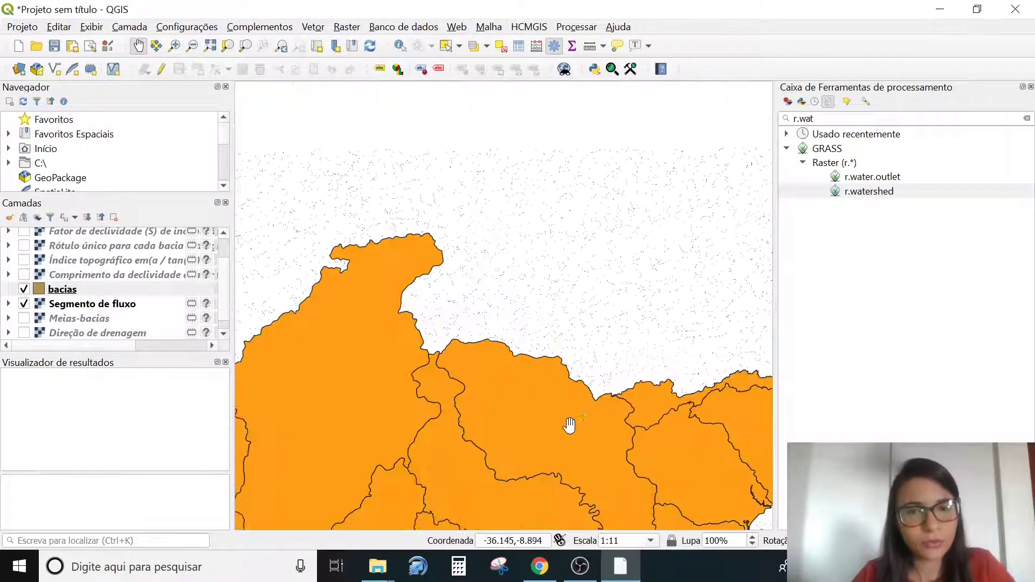
left_click_drag(570, 426, 558, 218)
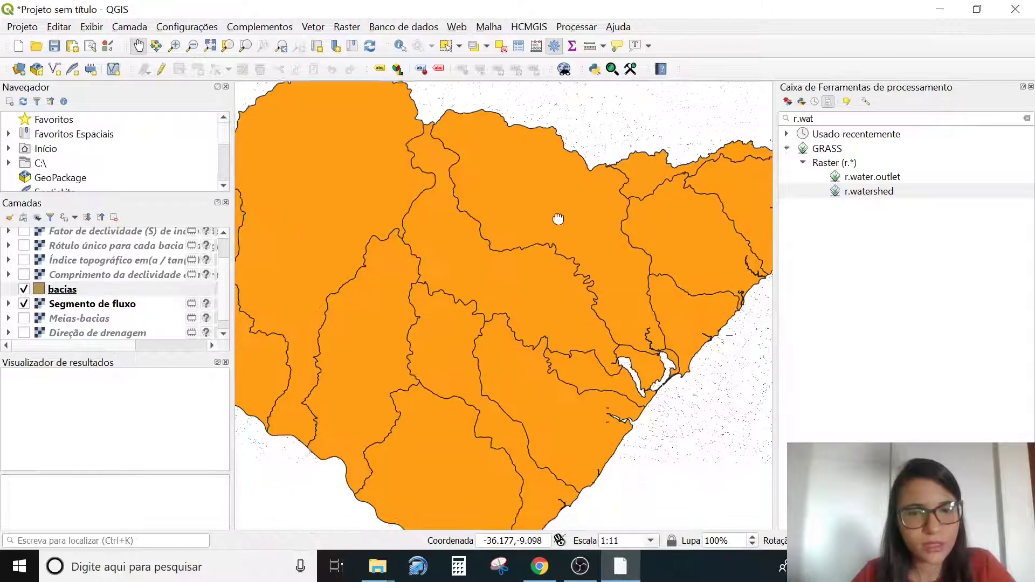
Set the fill style of the bacias layer's simple fill symbol to Sem pincel
left_click(39, 291)
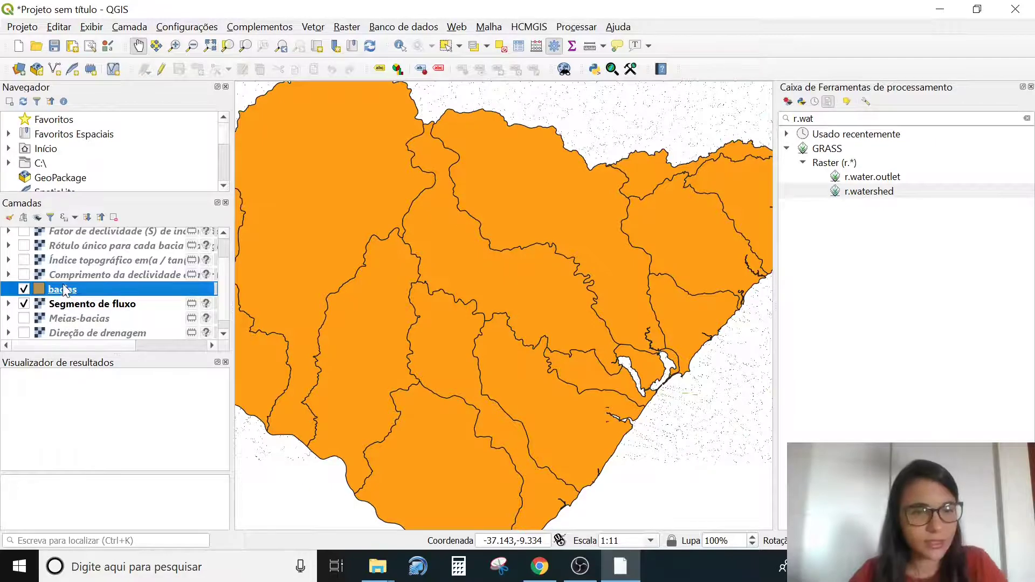
double_click(64, 290)
left_click_drag(531, 233, 497, 73)
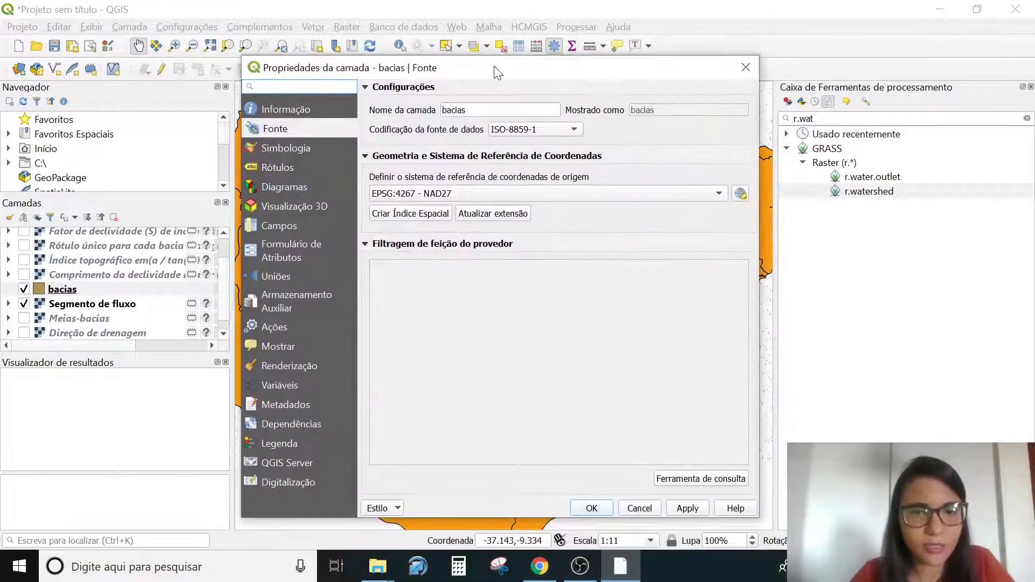
left_click(288, 148)
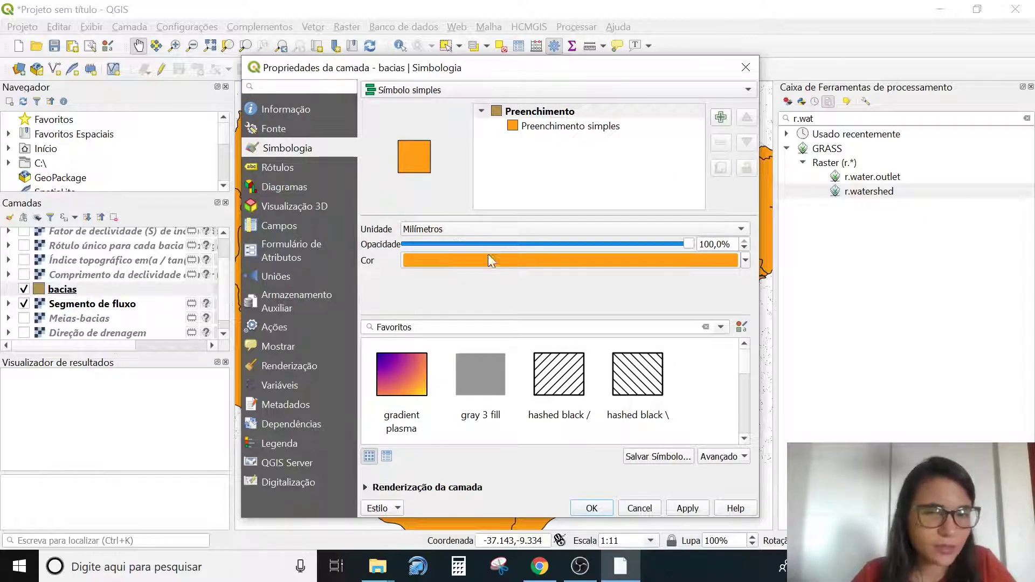
left_click(549, 128)
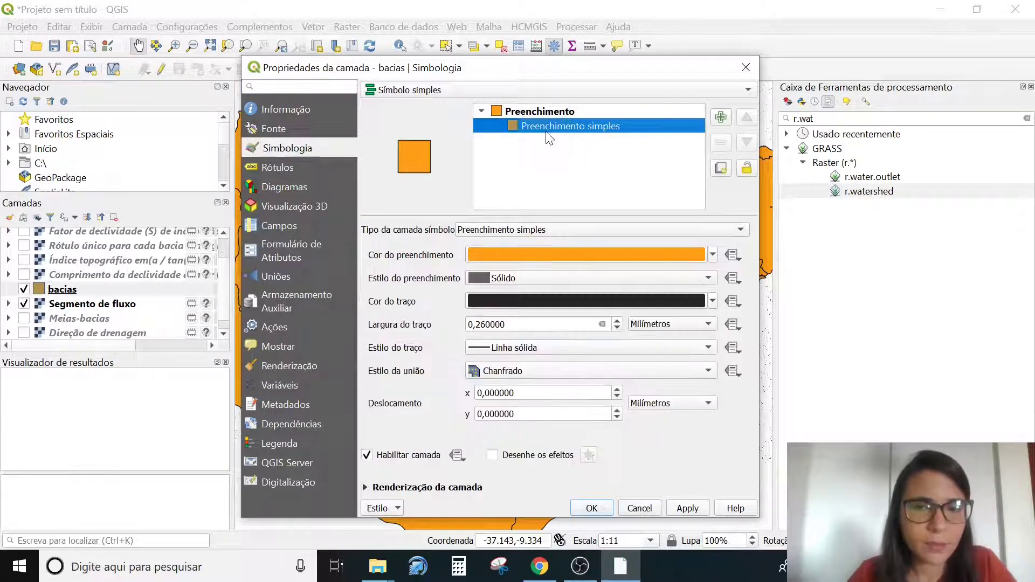
left_click(519, 280)
left_click(561, 295)
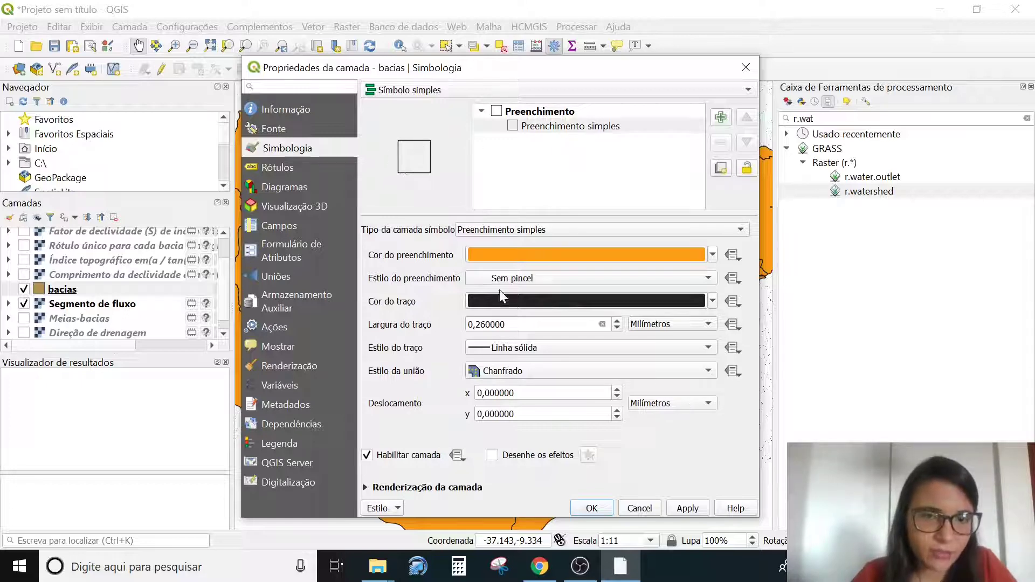
Set the bacias outline colour to red and its stroke width to 0.66 mm, and apply the style
left_click(649, 300)
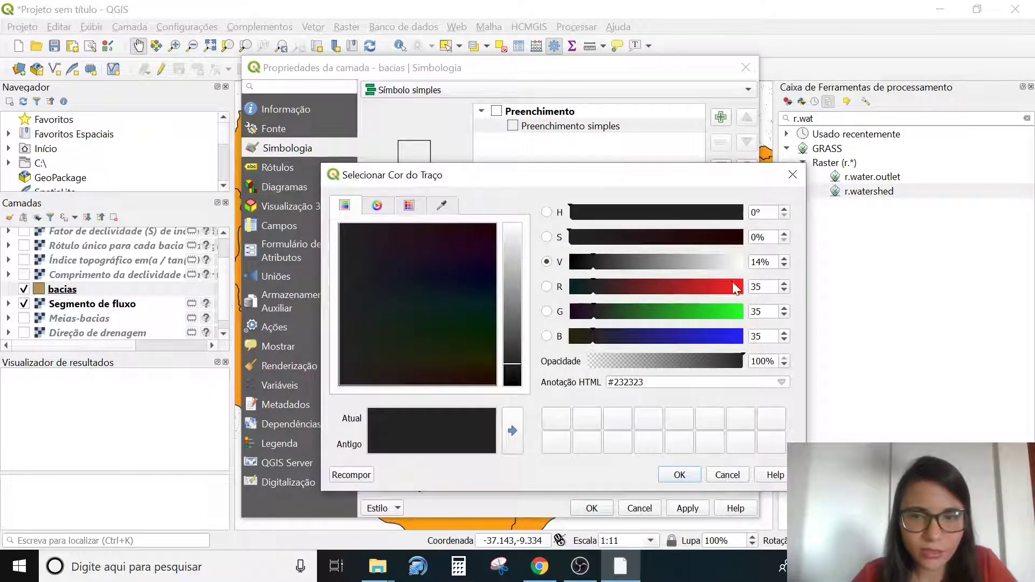
left_click(736, 287)
left_click(678, 474)
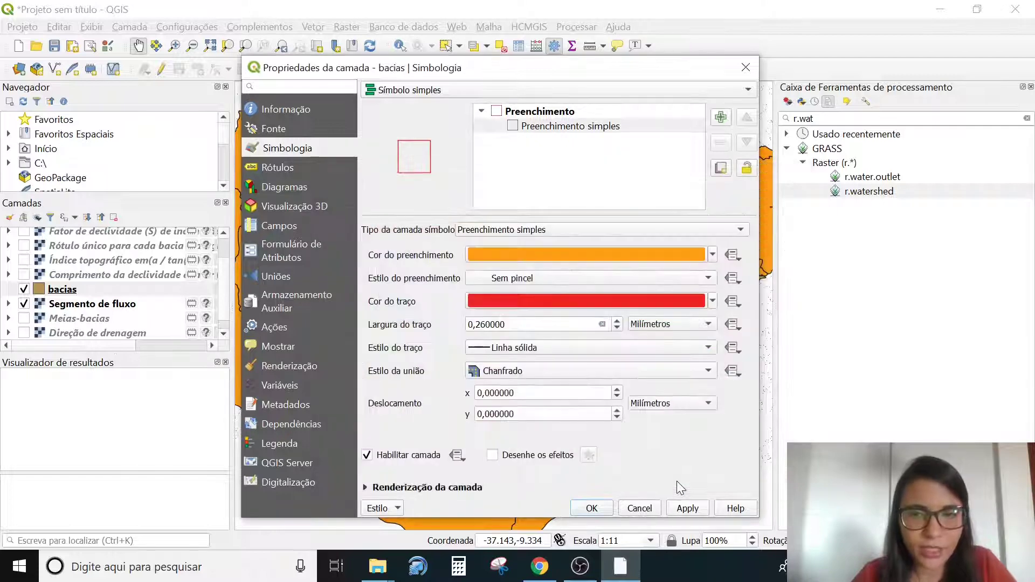
left_click(616, 322)
left_click(615, 322)
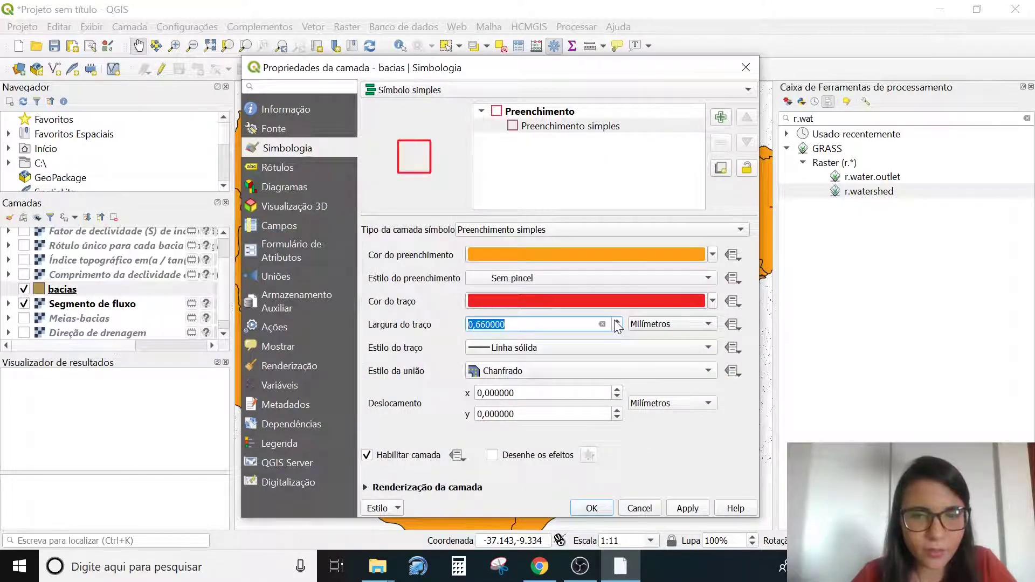
left_click(684, 508)
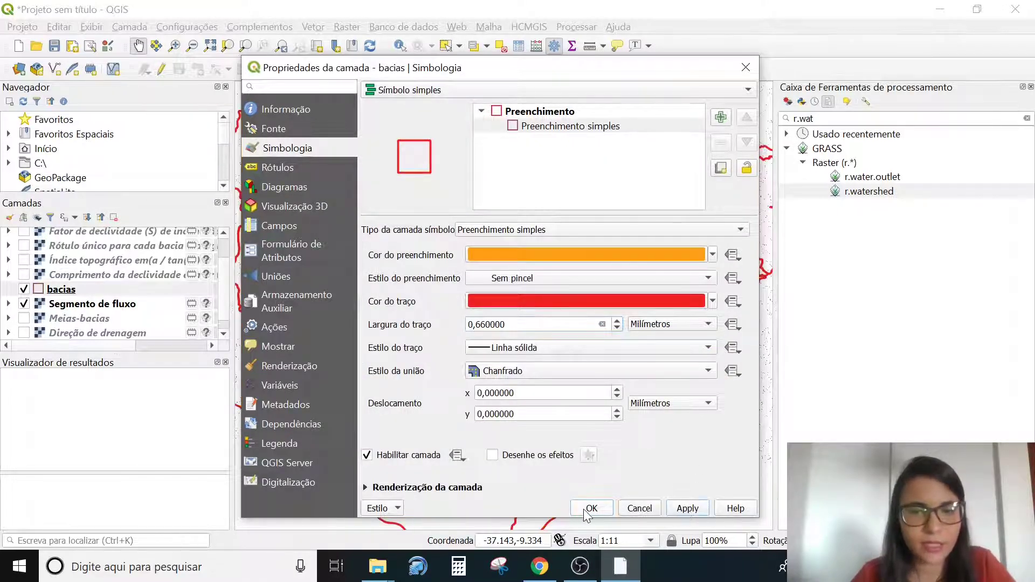
Close the bacias layer properties and compare the red basin outlines with the stream segments at several scales
left_click(585, 510)
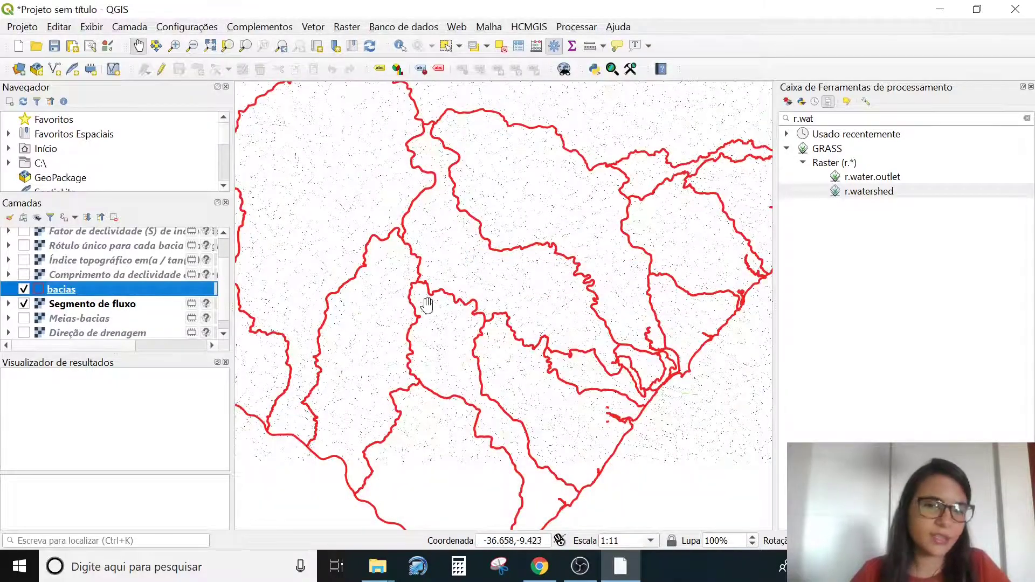
scroll(361, 210, "up", 1)
scroll(510, 275, "up", 1)
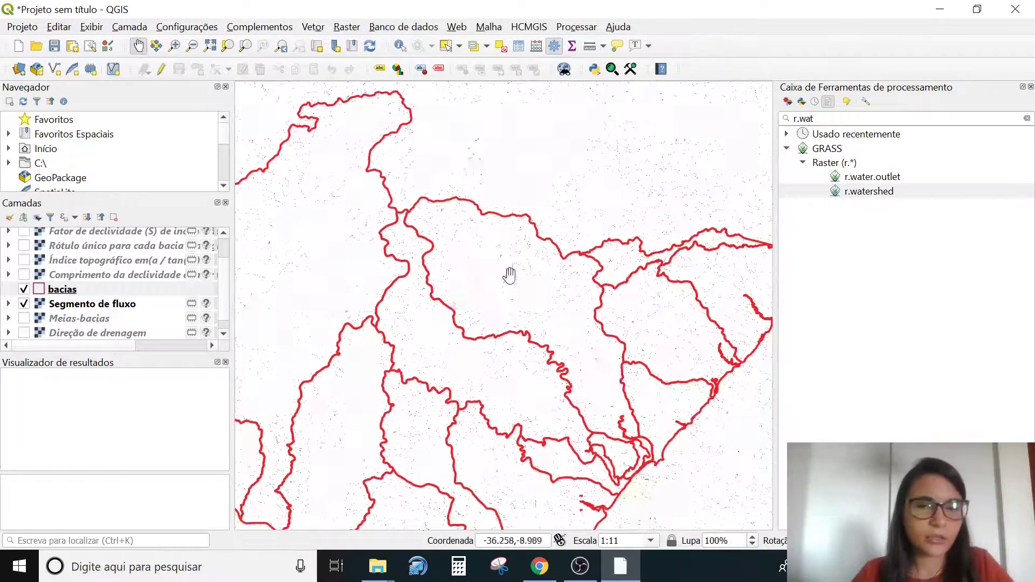
scroll(510, 275, "up", 2)
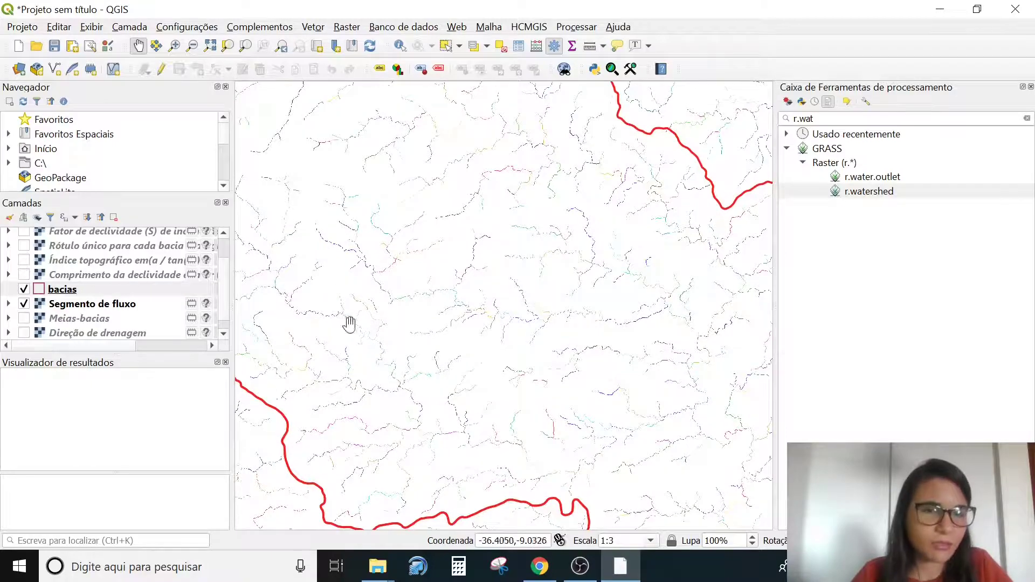
scroll(400, 233, "down", 2)
scroll(333, 325, "up", 1)
scroll(365, 332, "up", 1)
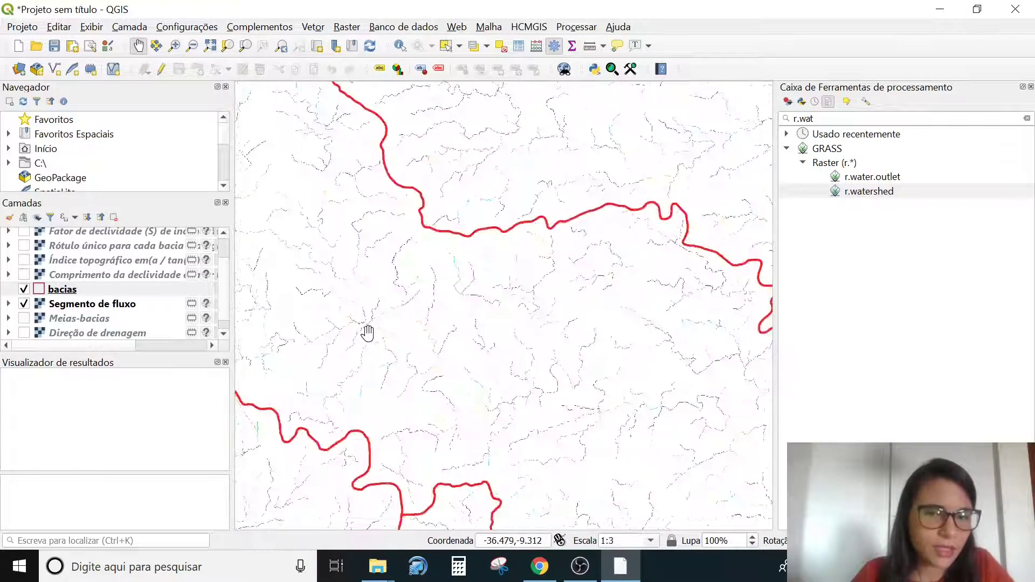
scroll(366, 334, "down", 2)
left_click_drag(446, 381, 526, 302)
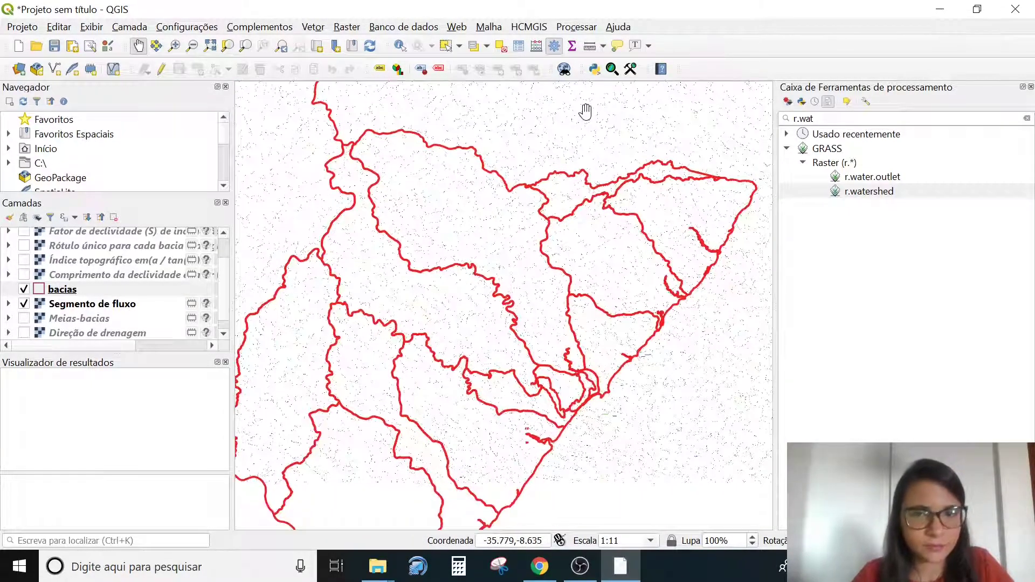
Identify the bacias features at the narrow upper part of the Paraíba basin and examine the highlighted basin's extent
left_click(400, 46)
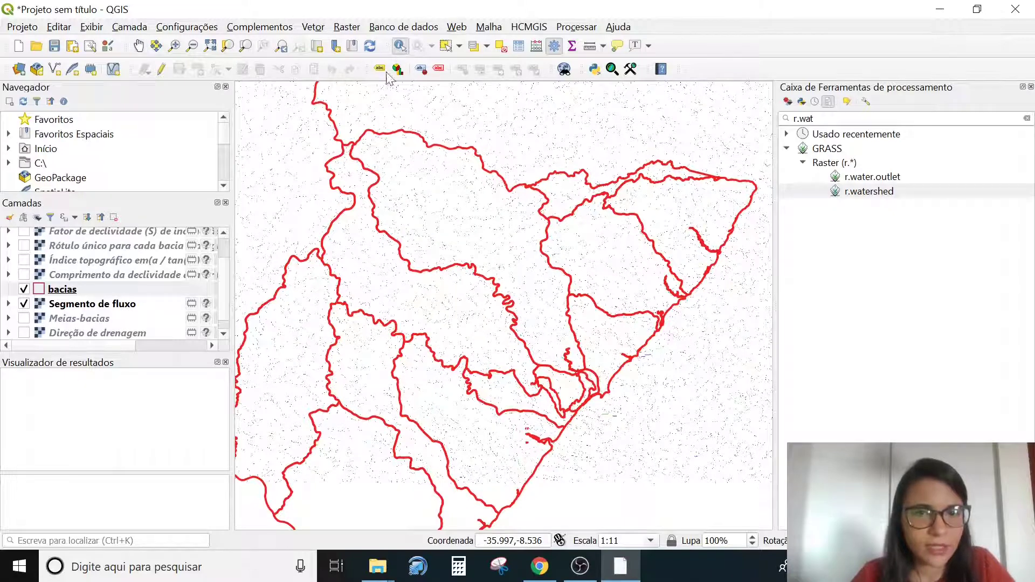
left_click(342, 162)
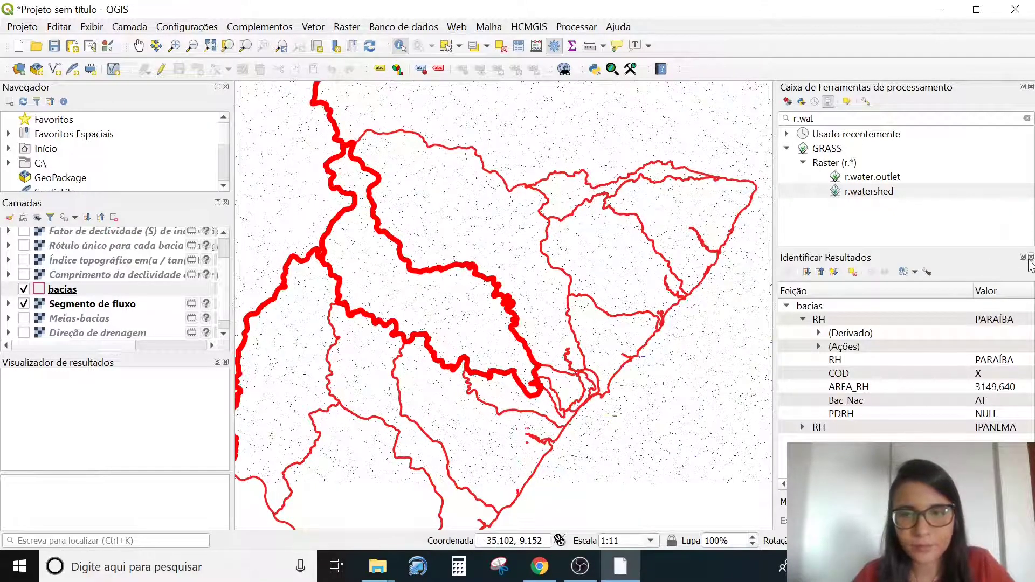
scroll(457, 220, "down", 2)
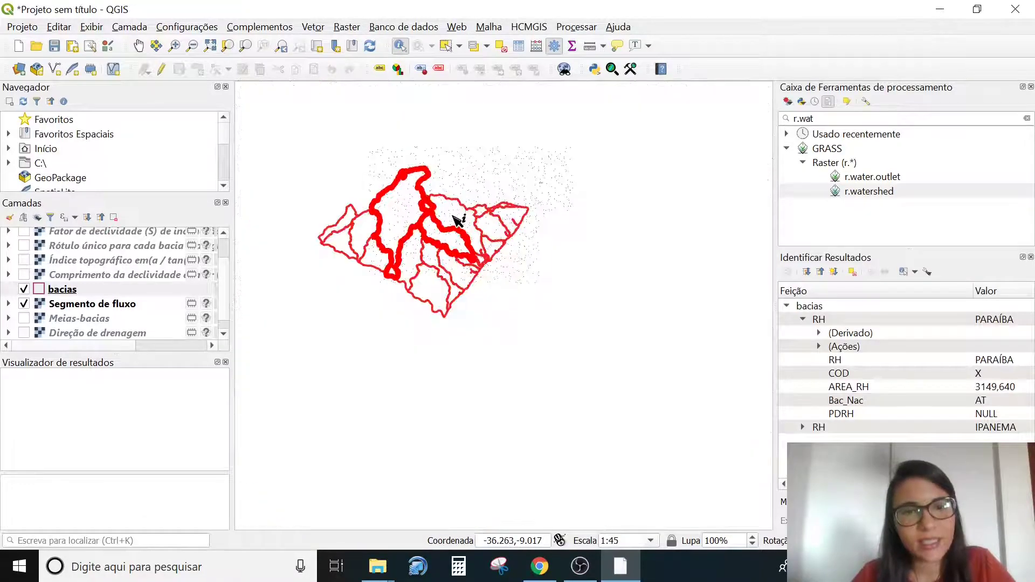
scroll(457, 220, "up", 1)
scroll(418, 233, "up", 2)
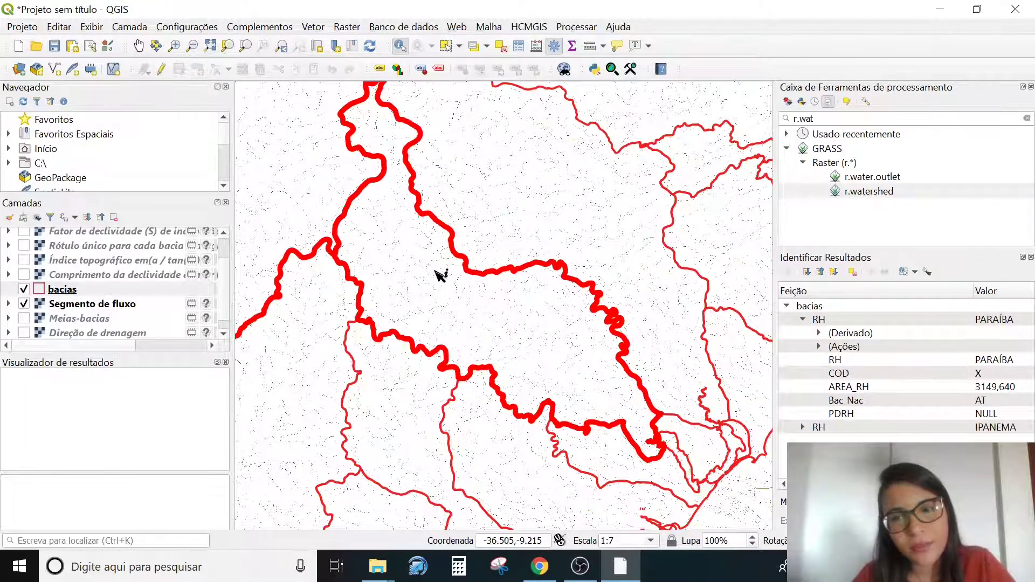
scroll(351, 178, "down", 3)
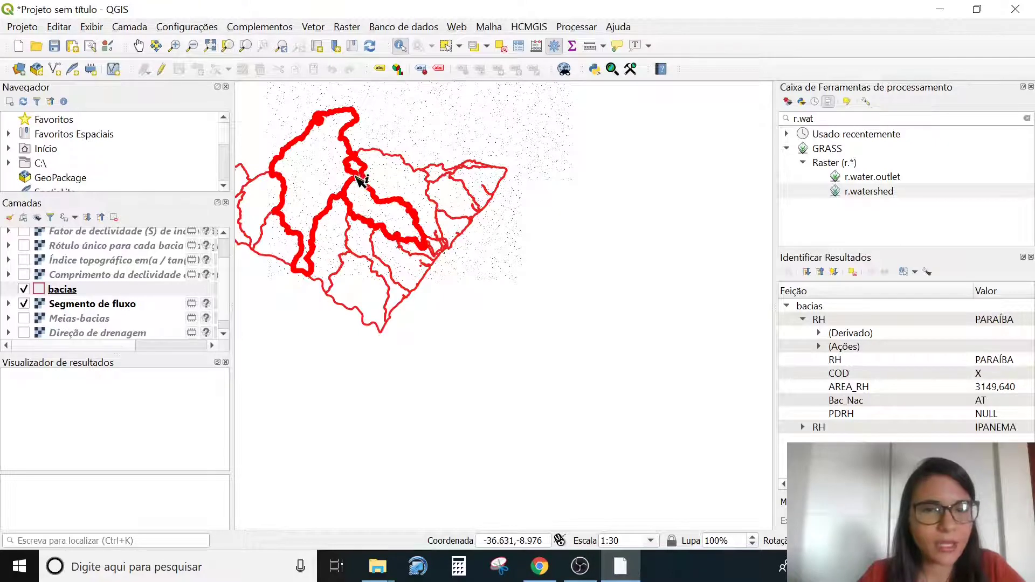
scroll(361, 178, "up", 1)
scroll(345, 197, "up", 1)
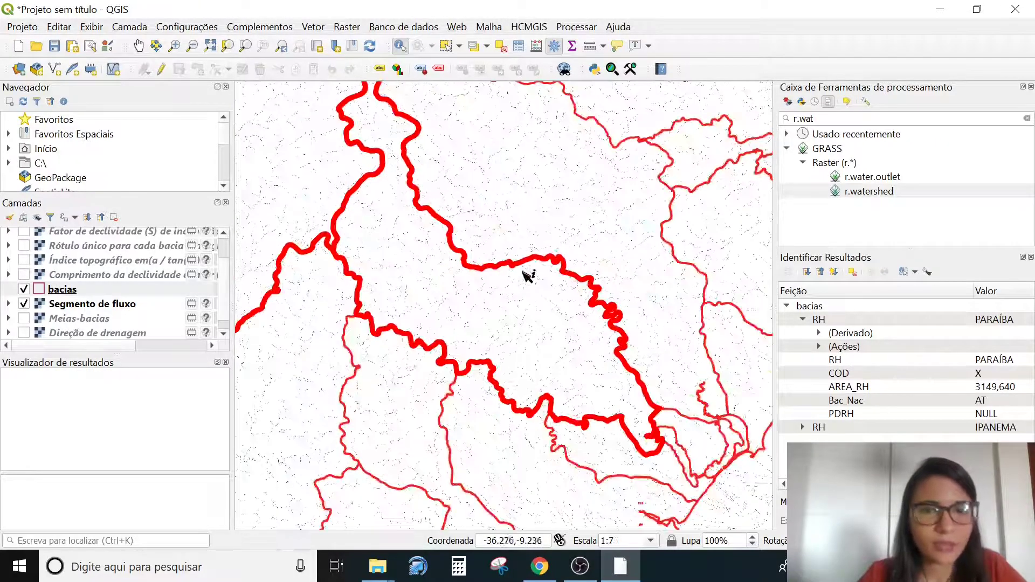
Identify the basins adjoining Paraíba at its outlet and along its north-eastern boundary
left_click(657, 429)
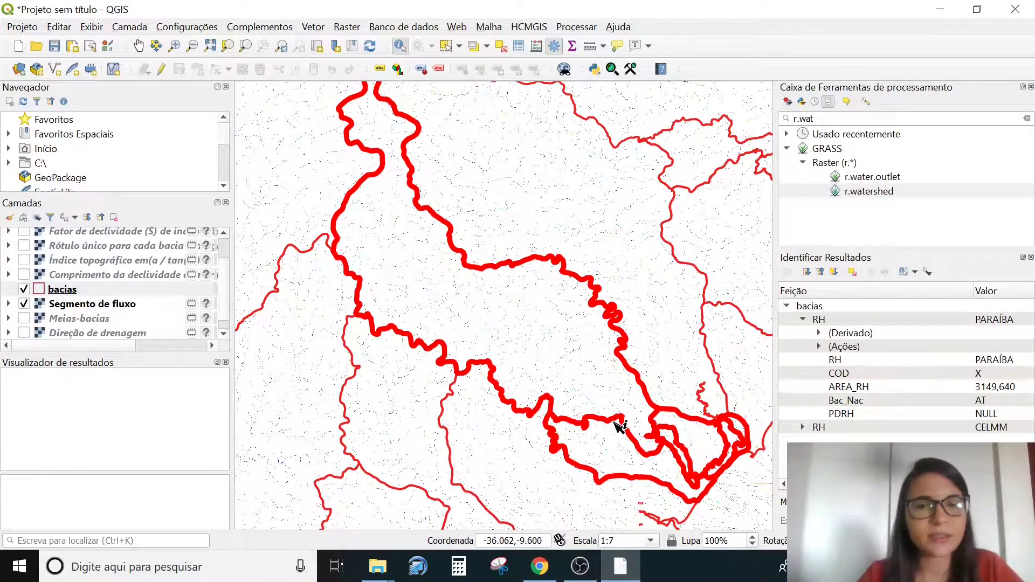
left_click(558, 265)
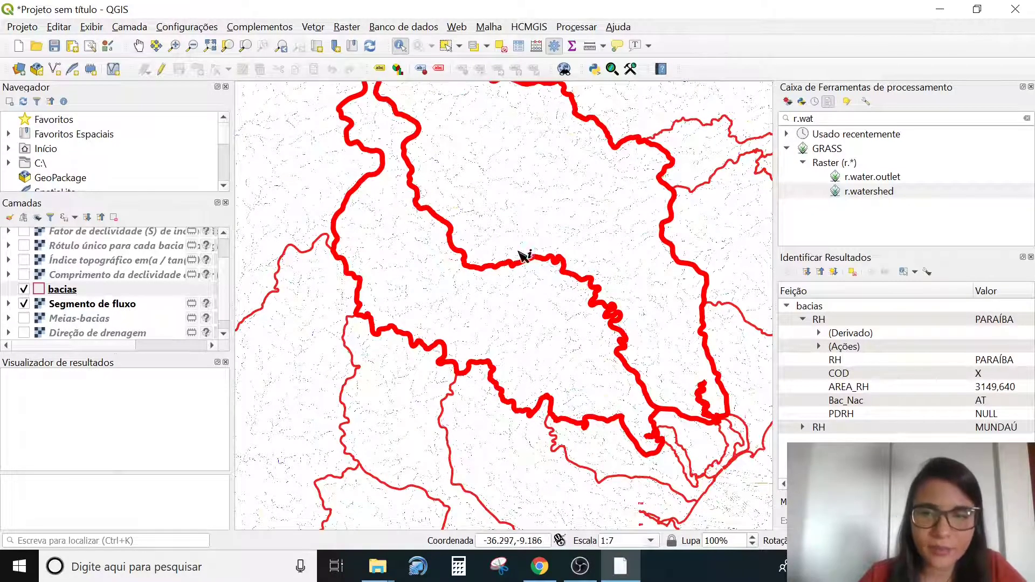
scroll(602, 213, "down", 1)
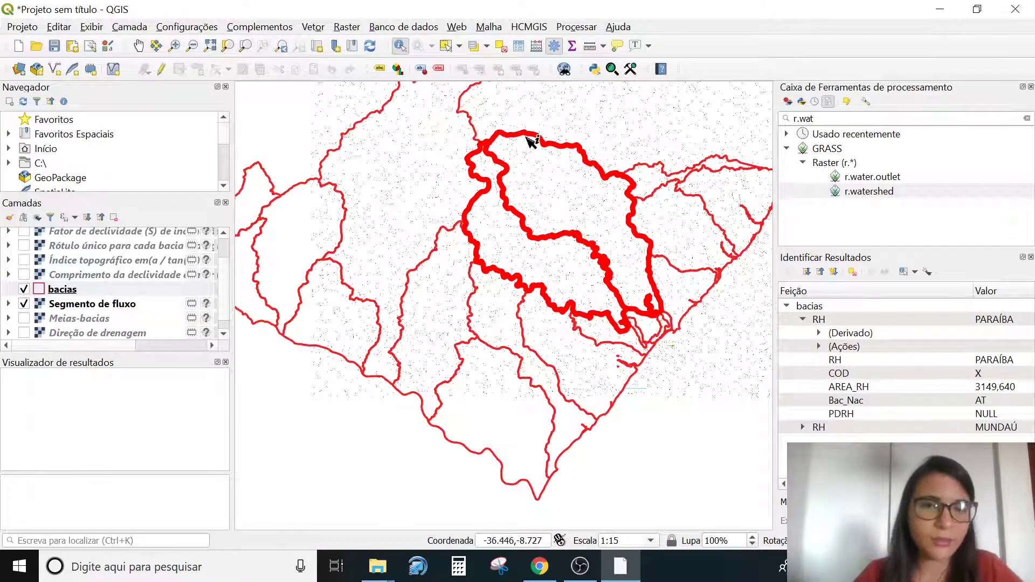
Examine the stream segments inside the Paraíba basin, following the main channel down to its outlet near the coast
left_click(139, 46)
scroll(568, 251, "up", 2)
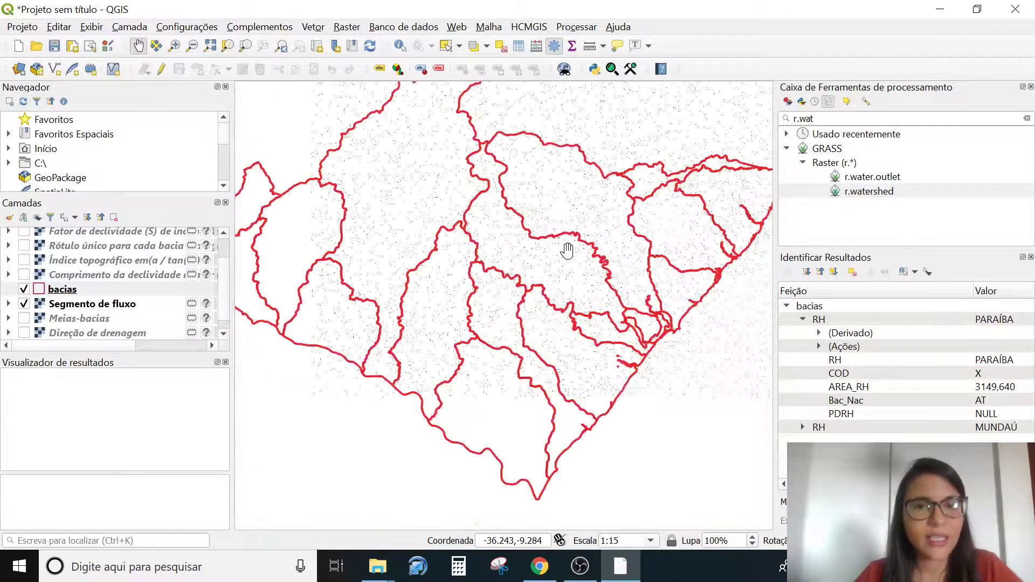
scroll(420, 119, "down", 2)
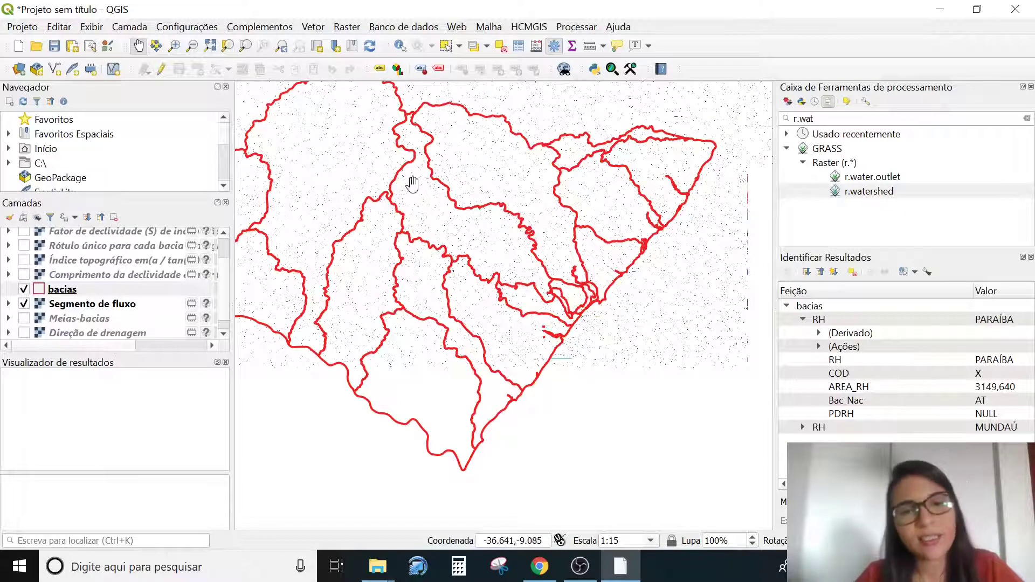
scroll(569, 308, "up", 2)
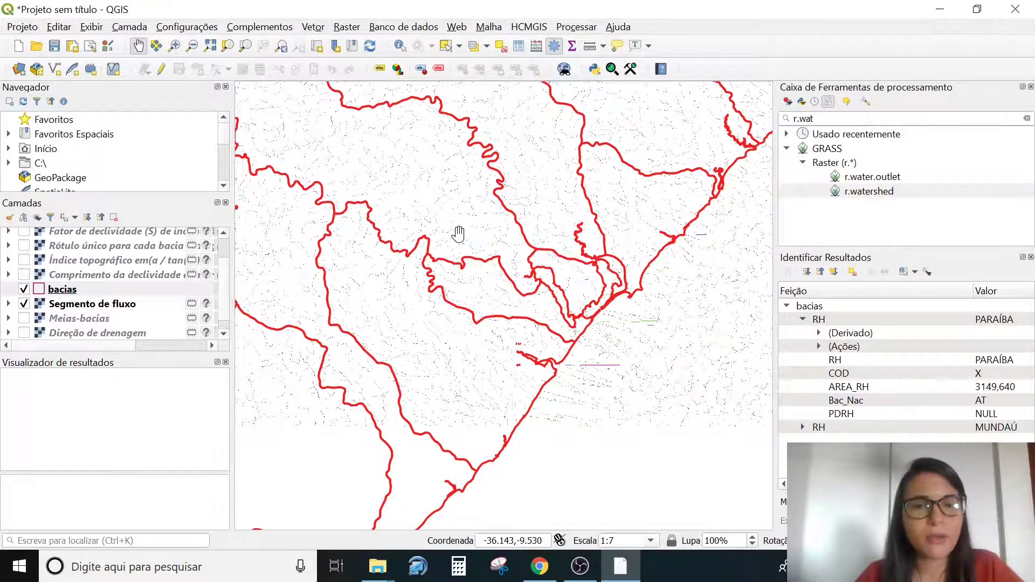
scroll(402, 197, "down", 2)
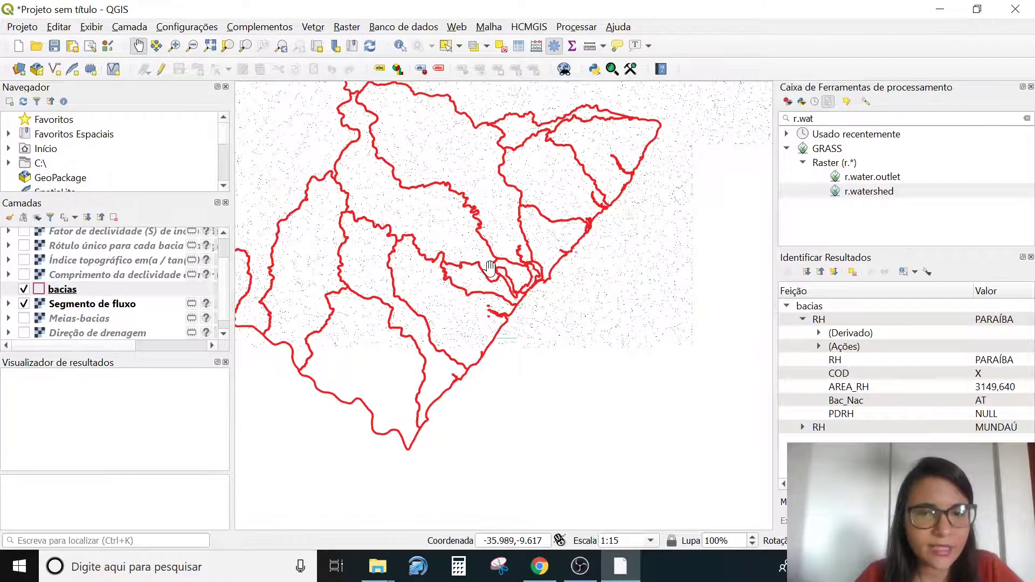
scroll(488, 268, "up", 2)
scroll(501, 280, "up", 2)
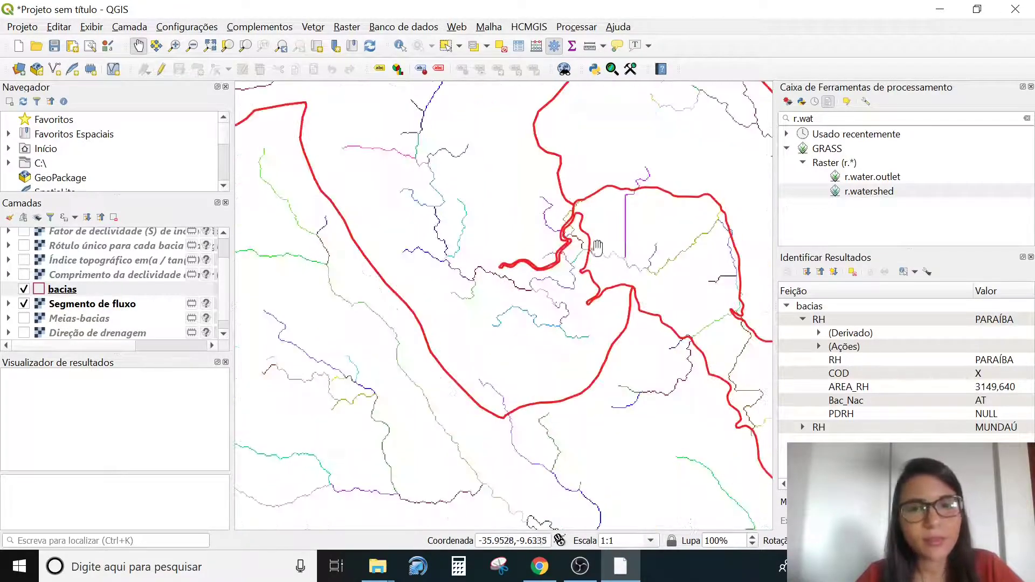
scroll(639, 263, "down", 1)
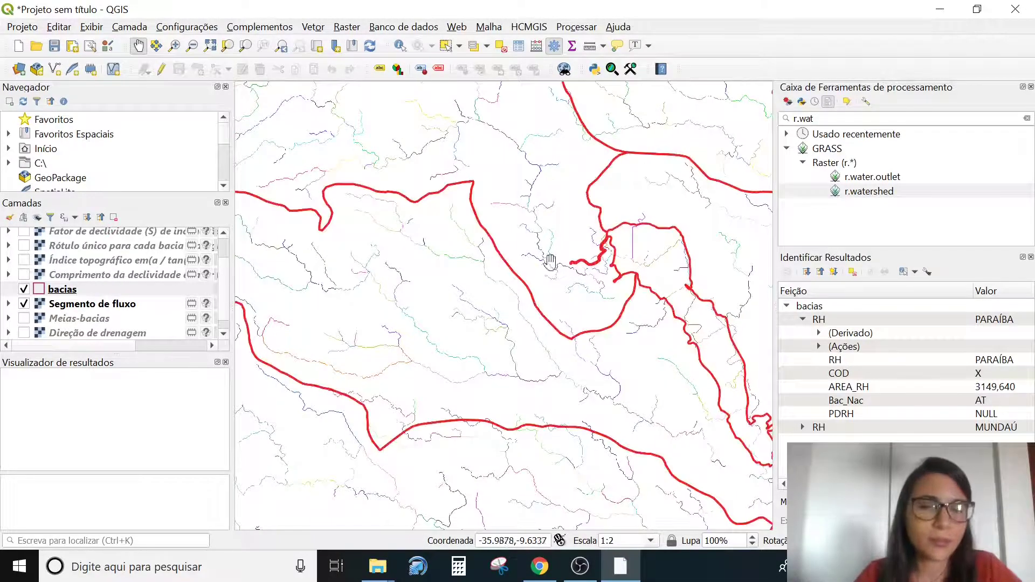
scroll(492, 141, "down", 1)
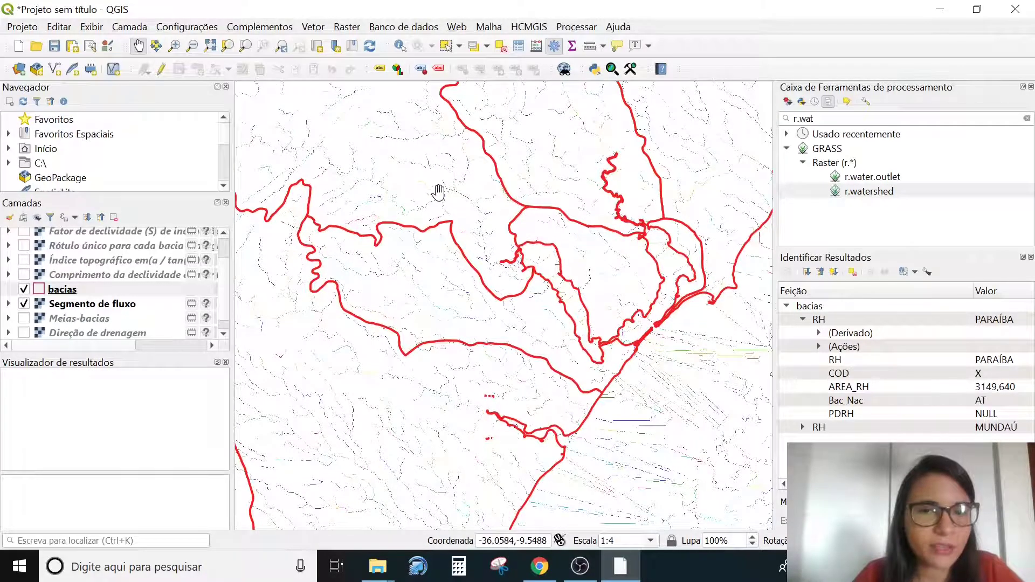
scroll(440, 192, "up", 2)
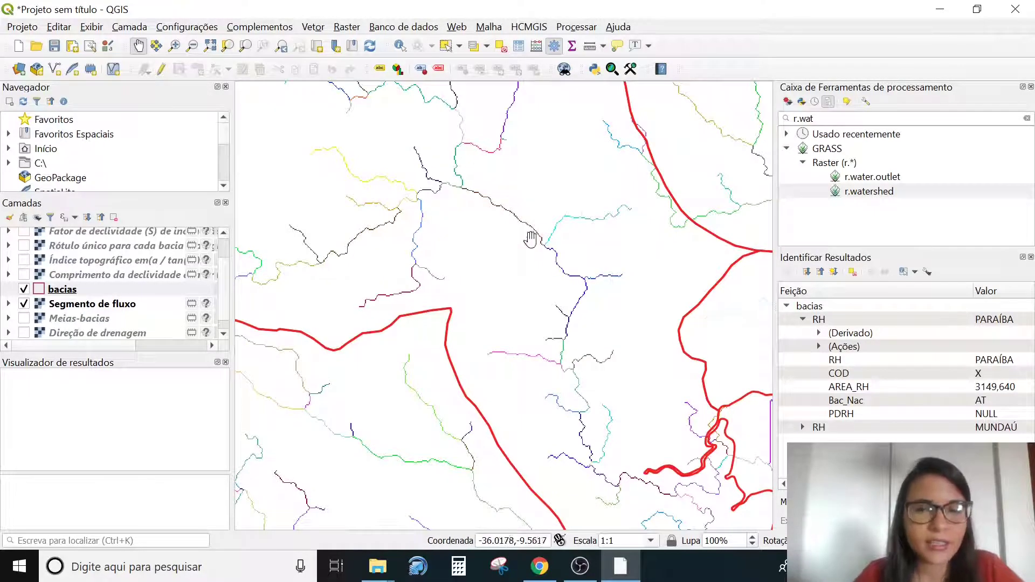
left_click_drag(634, 344, 521, 197)
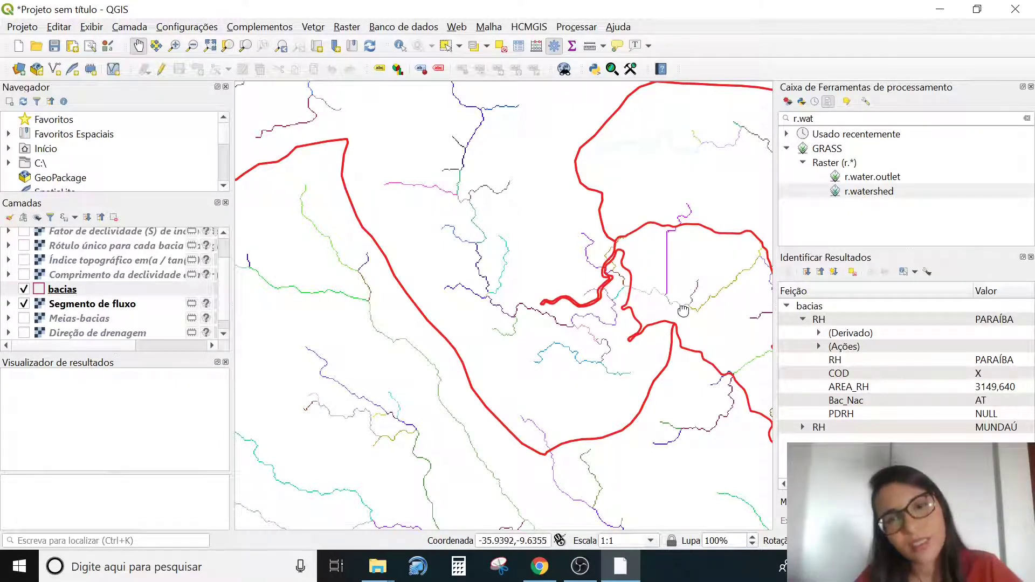
left_click_drag(673, 270, 554, 176)
left_click_drag(583, 226, 542, 313)
scroll(542, 313, "down", 1)
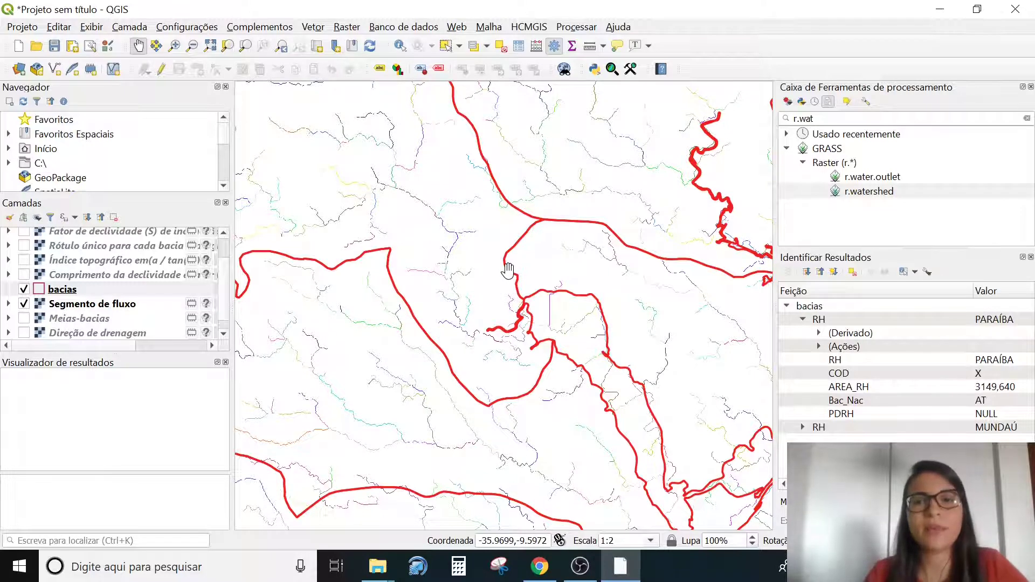
Close the identify results, search the processing algorithms for r.water and select r.water.outlet
left_click(878, 177)
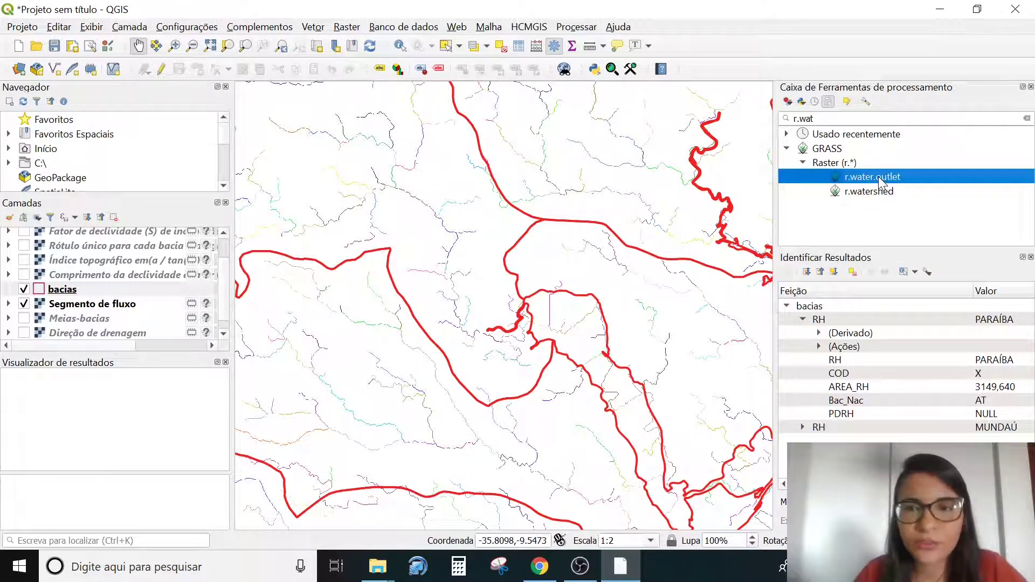
left_click(845, 117)
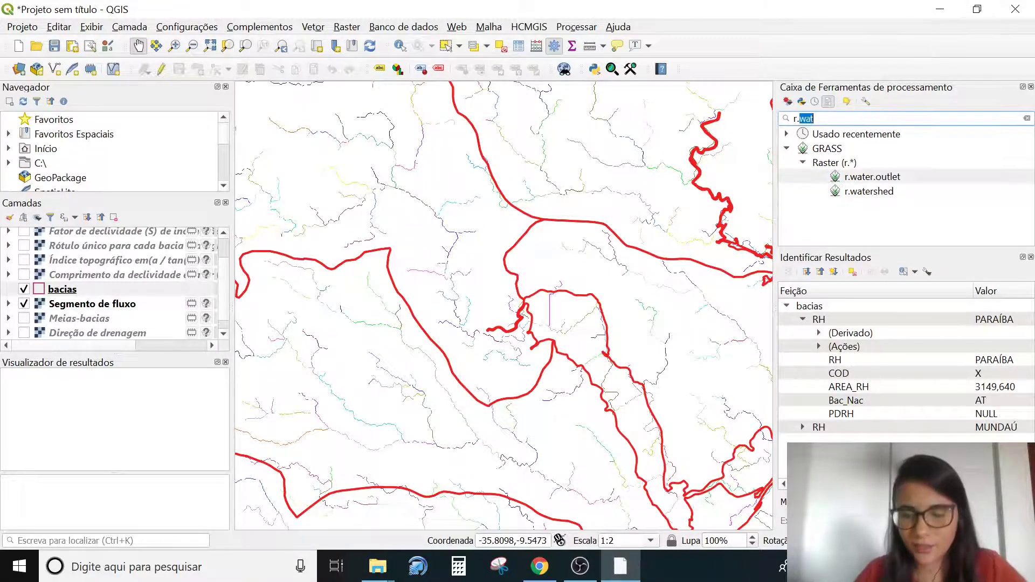
key("BackSpace")
key("BackSpace")
key("BackSpace")
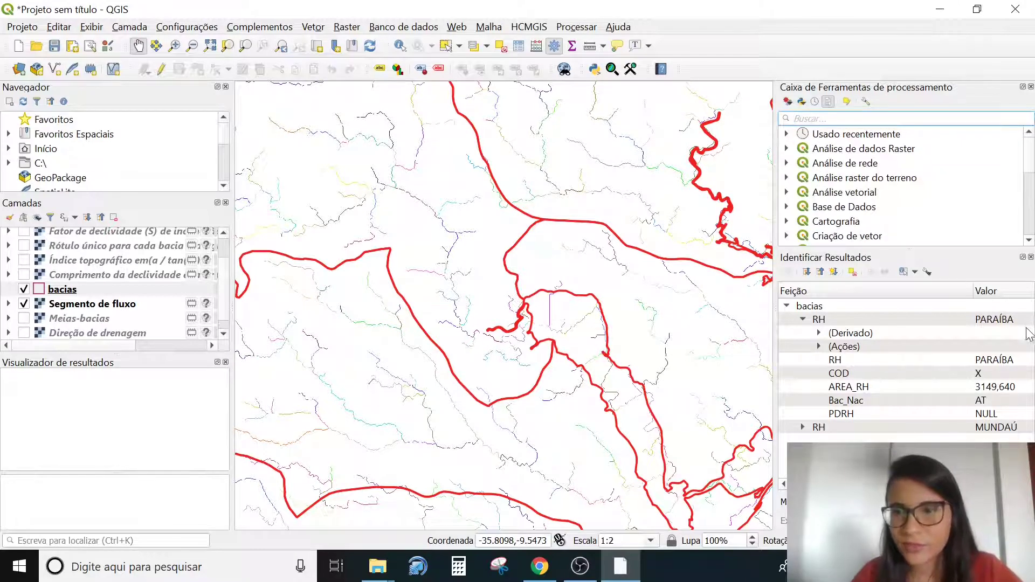
left_click(1029, 258)
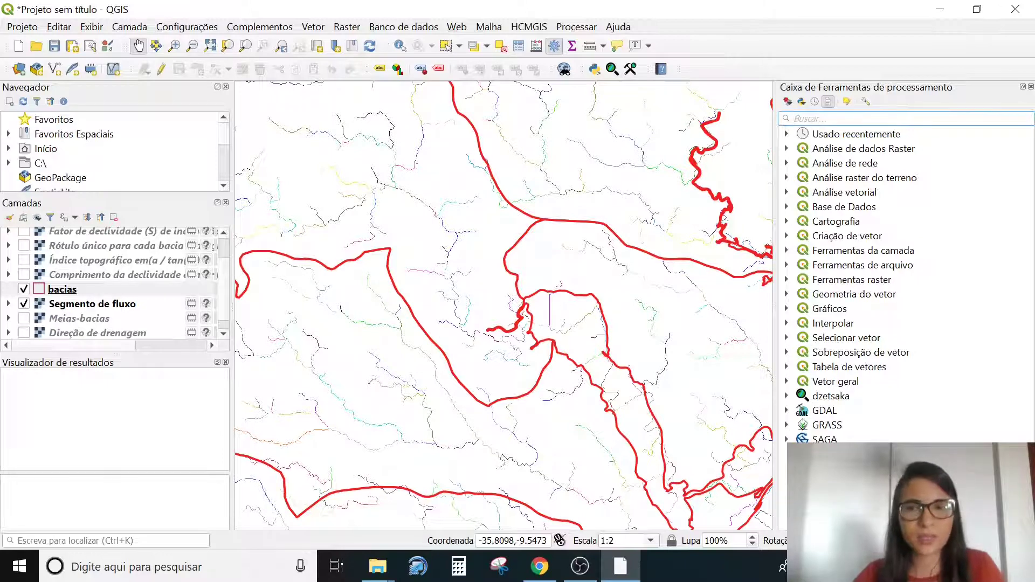
type("r.water")
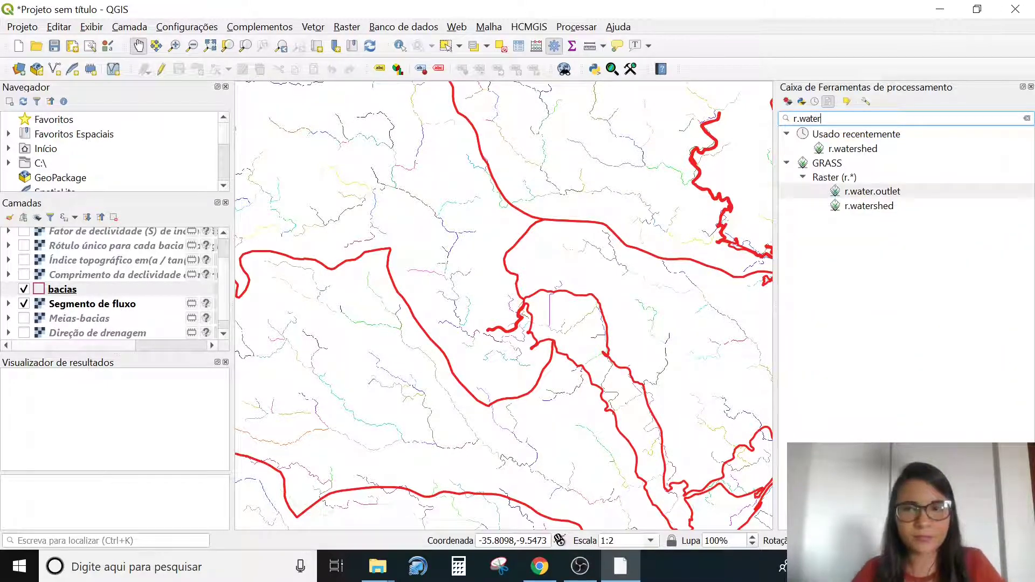
left_click(889, 209)
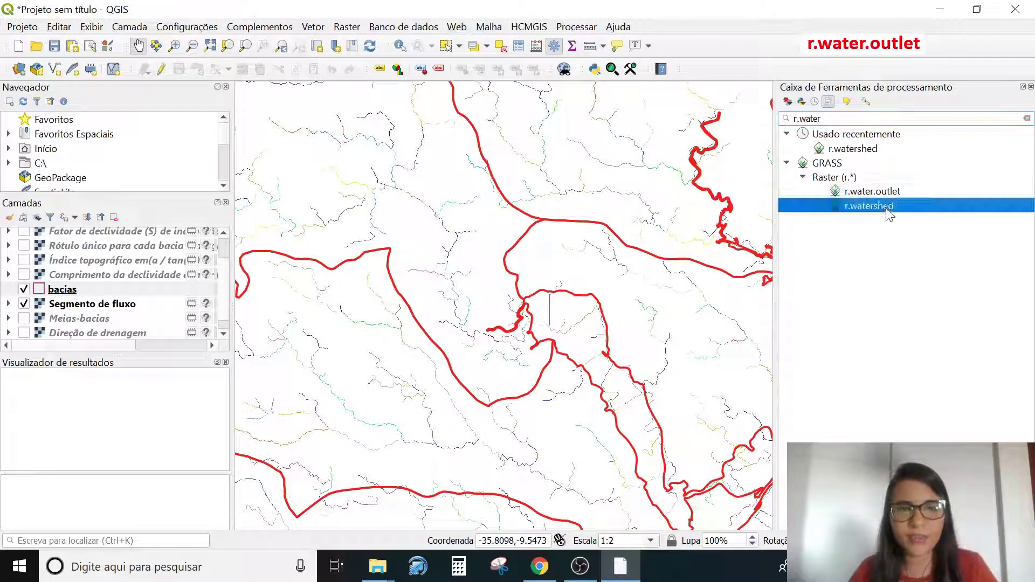
left_click(893, 193)
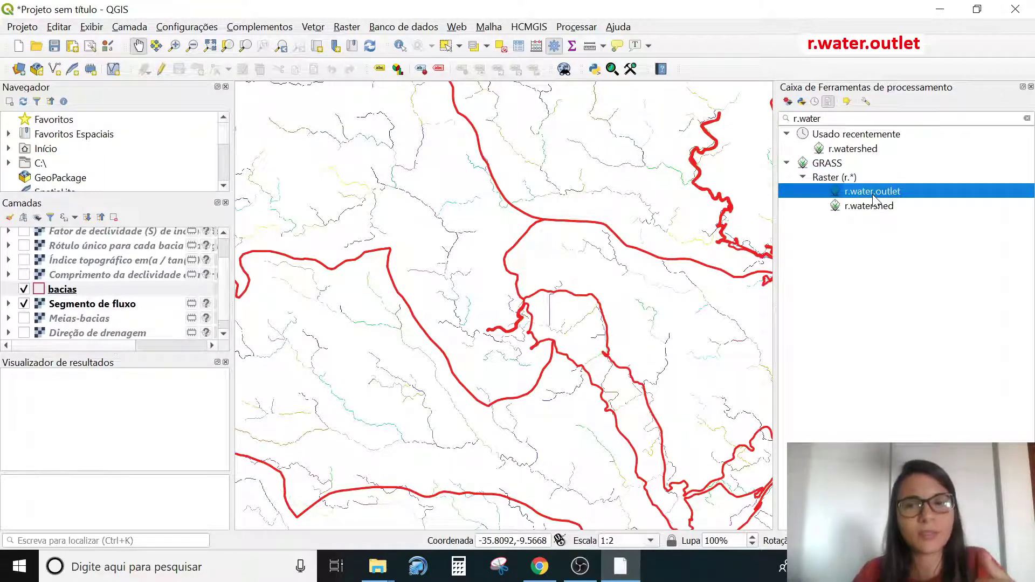
double_click(873, 195)
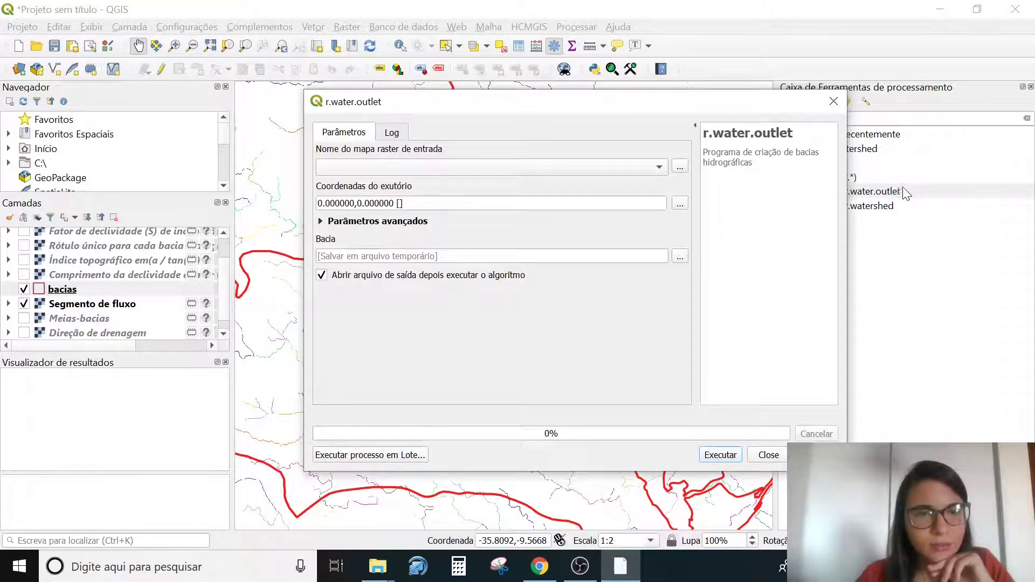
left_click(419, 167)
left_click(546, 153)
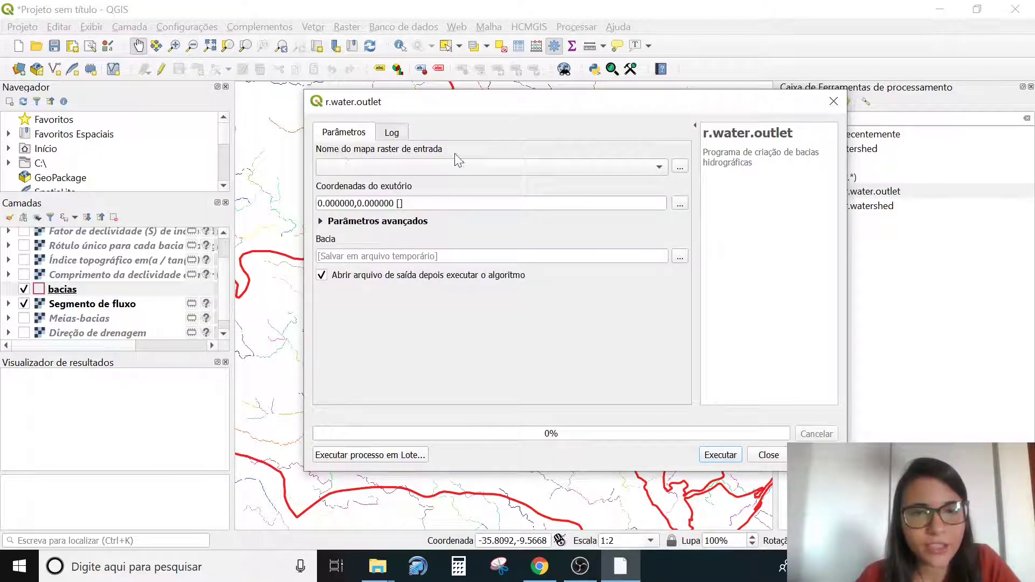
left_click(532, 168)
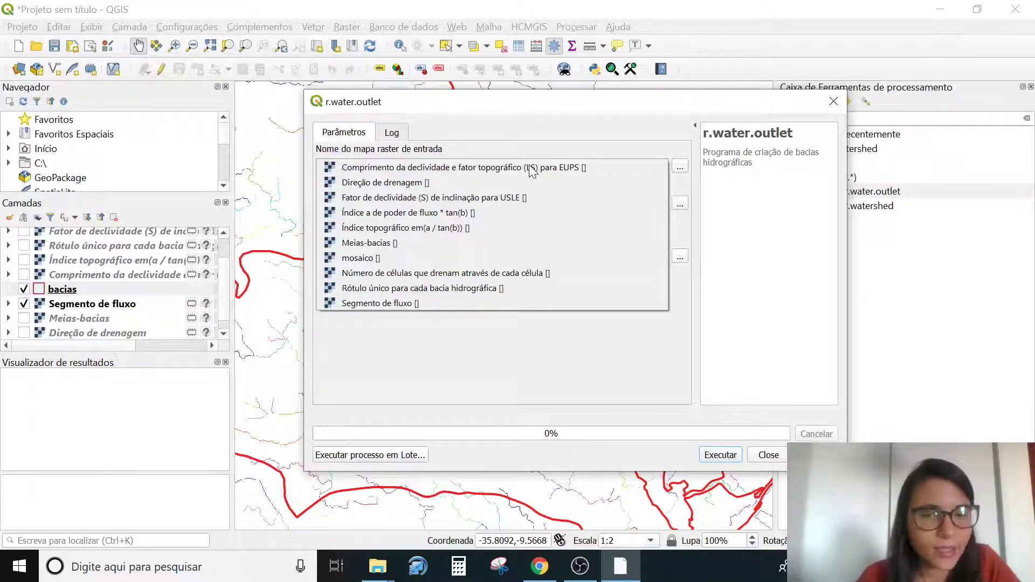
left_click(769, 455)
left_click(768, 456)
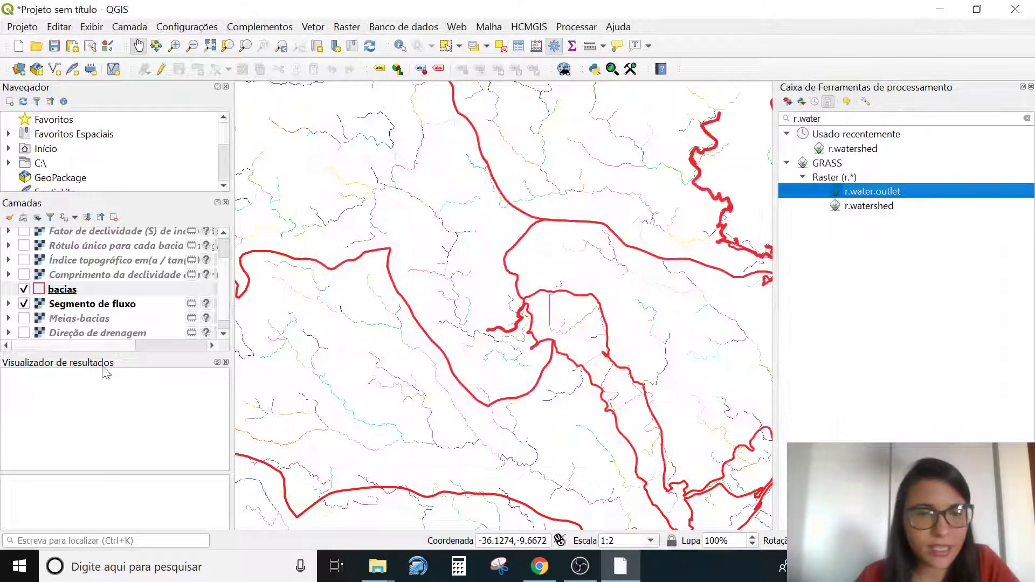
Examine the Direção de drenagem raster with Segmento de fluxo hidden, and restore the stream segments as the displayed raster
left_click(24, 332)
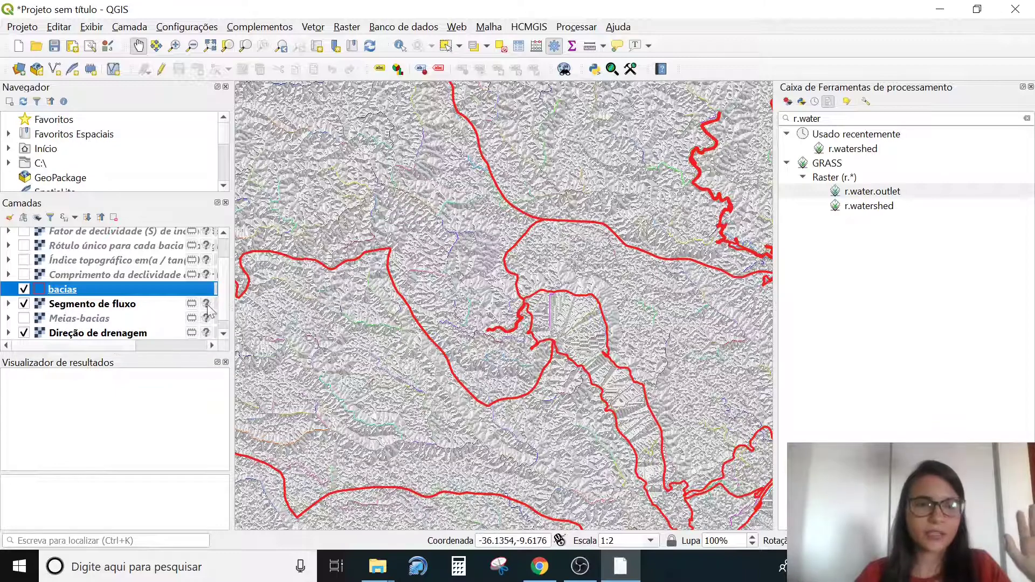
left_click(24, 303)
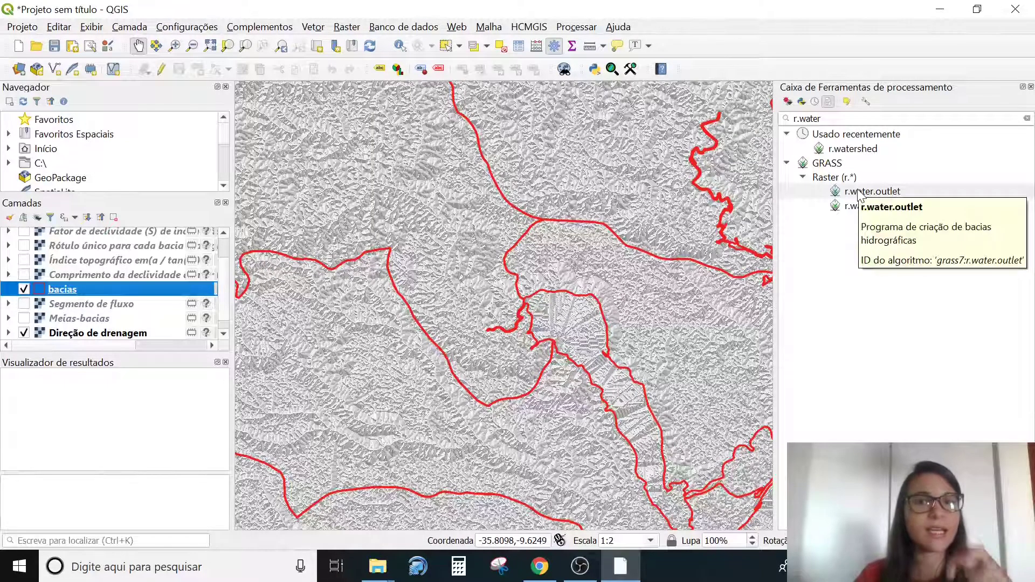
left_click(24, 304)
left_click(23, 333)
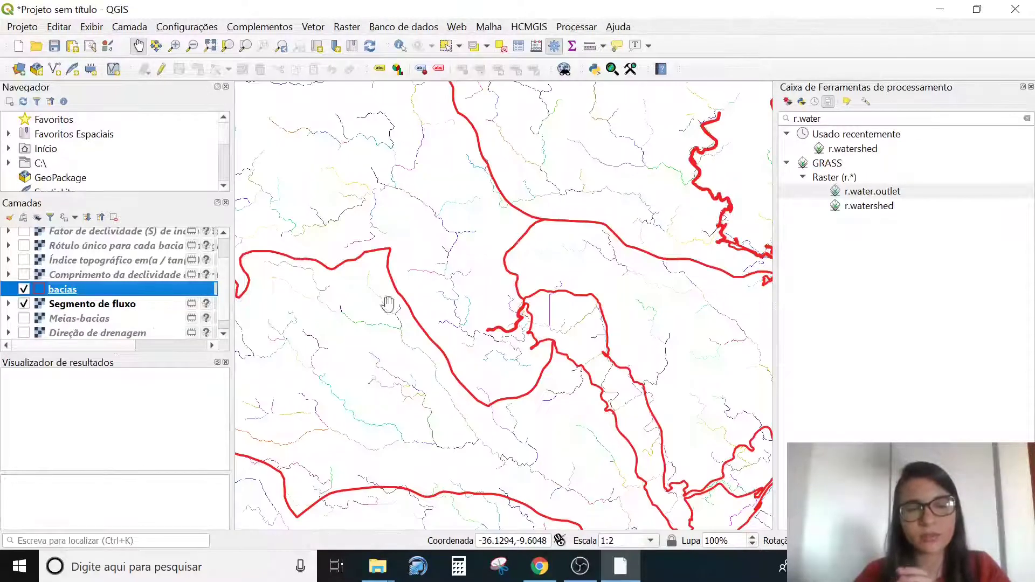
Open r.water.outlet and set Direção de drenagem as its input raster
double_click(869, 193)
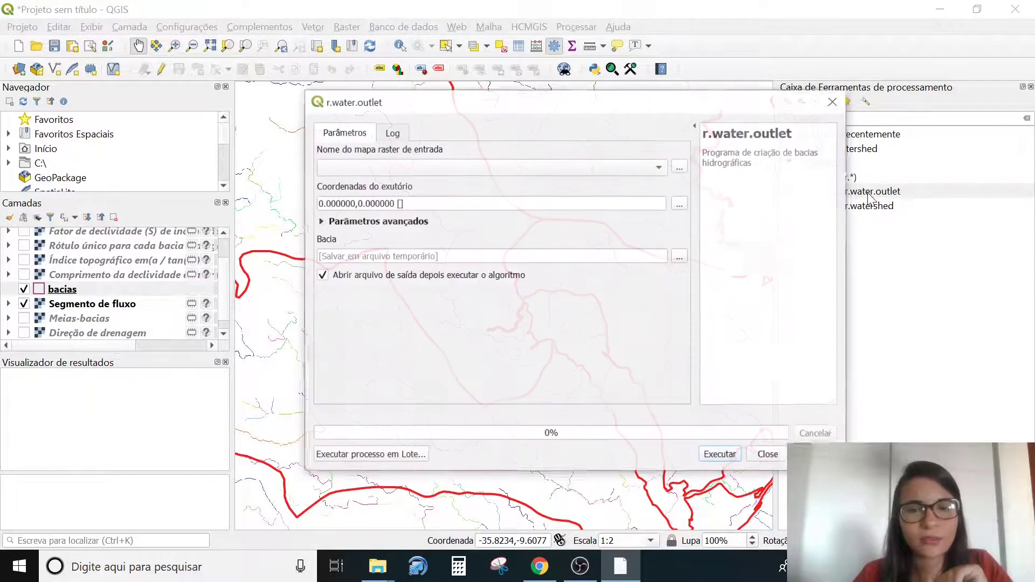
left_click(458, 168)
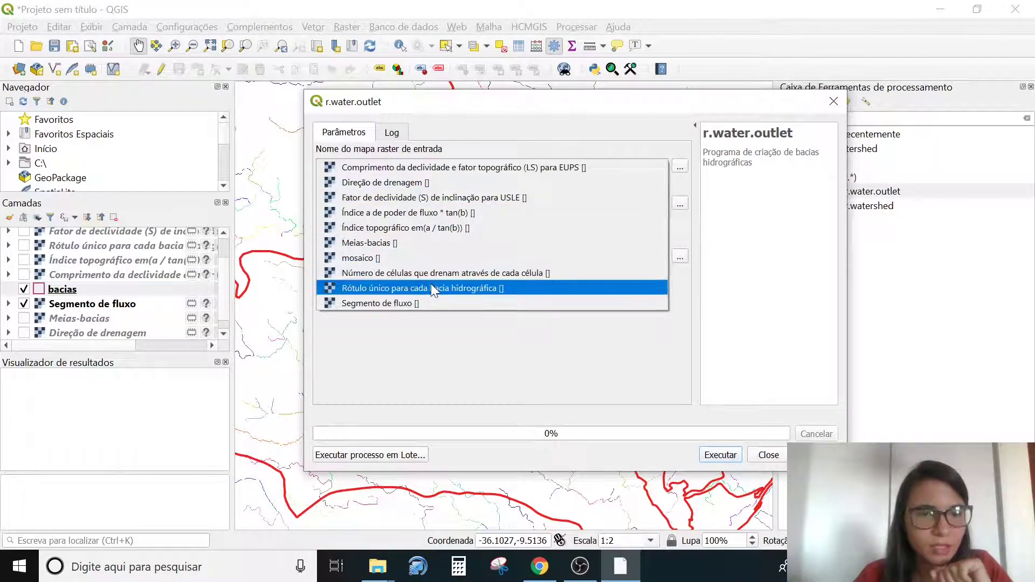
left_click(361, 183)
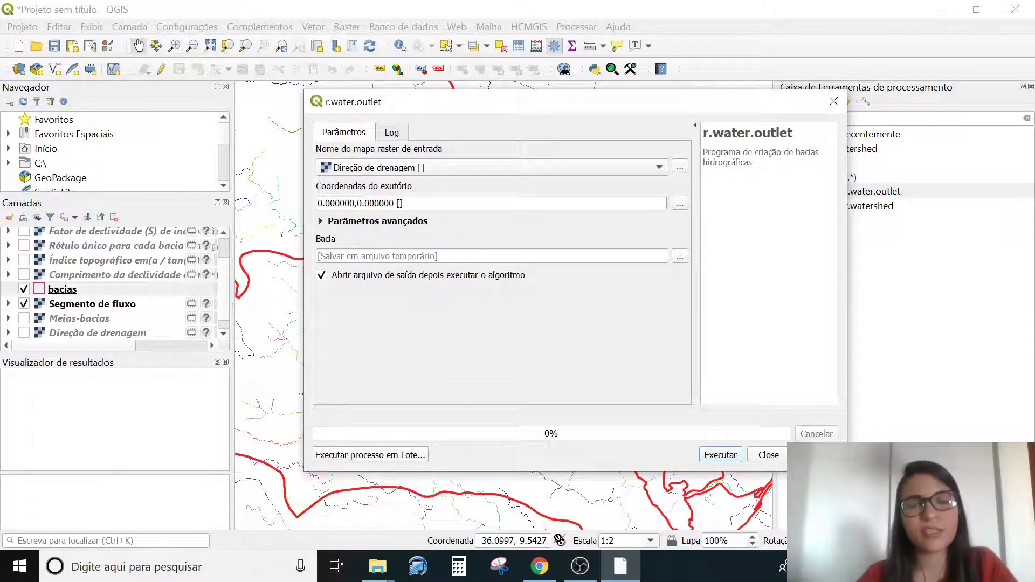
Set the outlet coordinates on the map to about -35.956691,-9.628194, on the stream cells just downstream of the confluence inside the Paraíba boundary
left_click(680, 204)
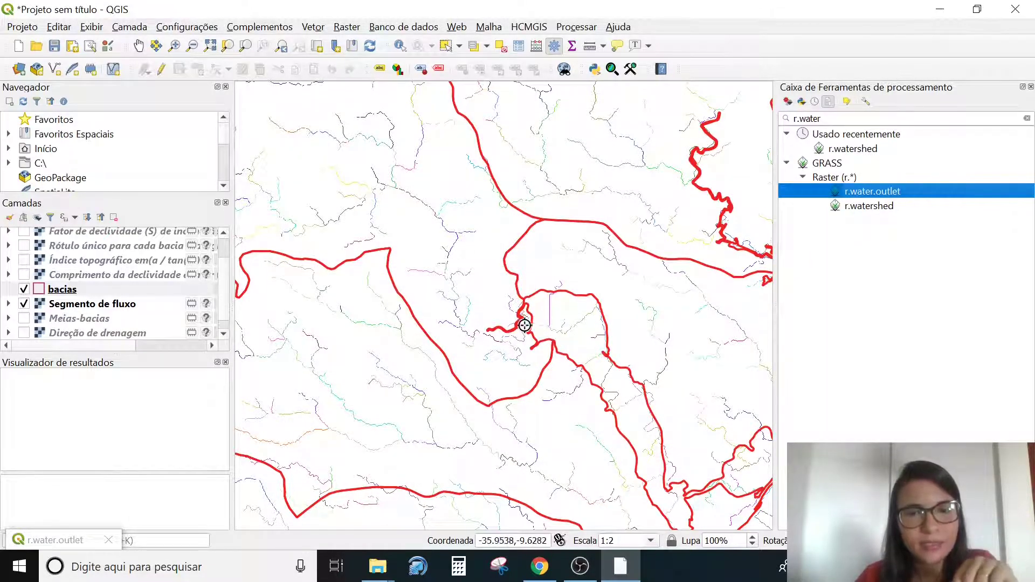
scroll(522, 326, "down", 1)
scroll(534, 327, "down", 1)
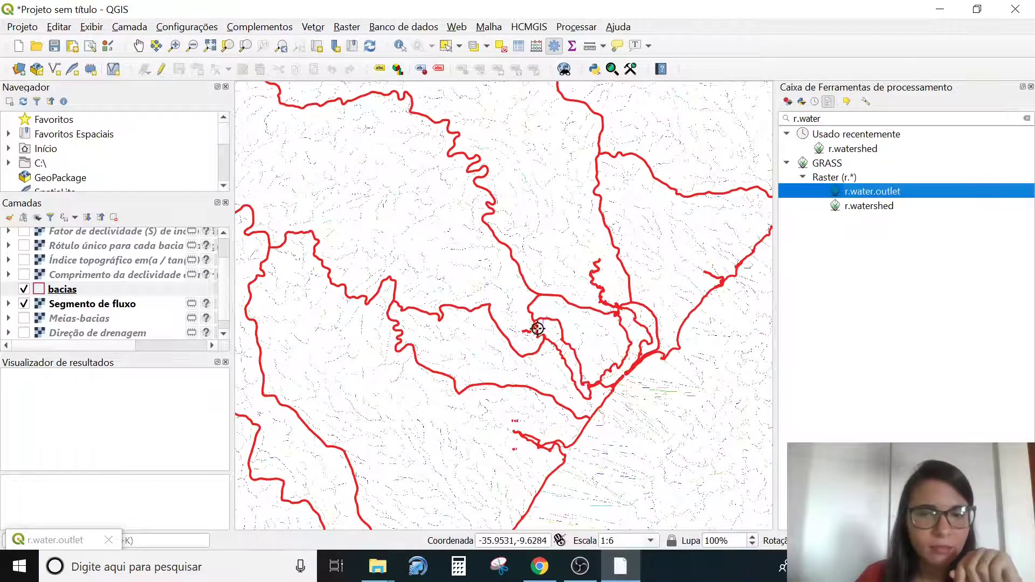
scroll(536, 328, "up", 1)
scroll(535, 328, "up", 2)
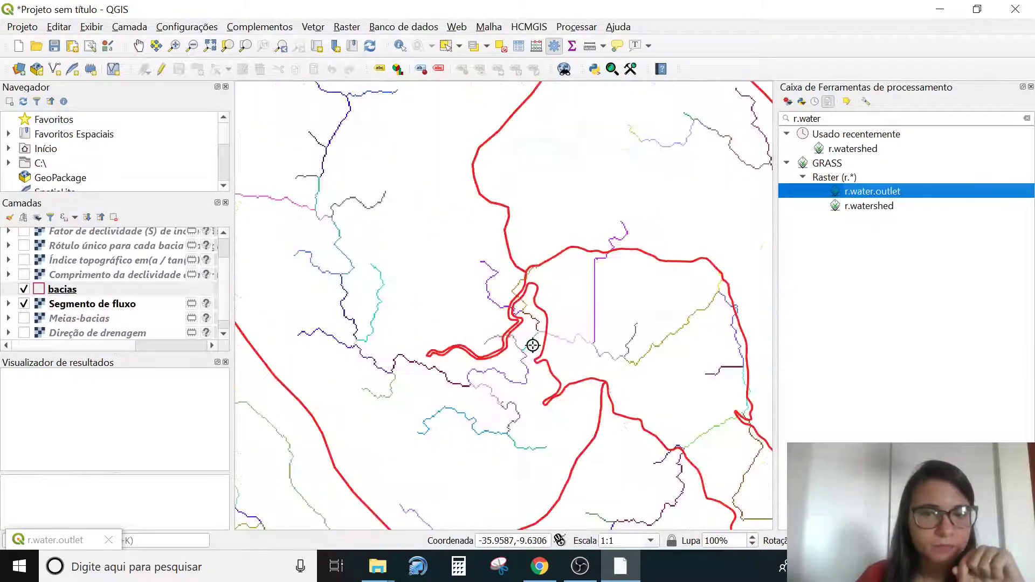
scroll(513, 358, "up", 2)
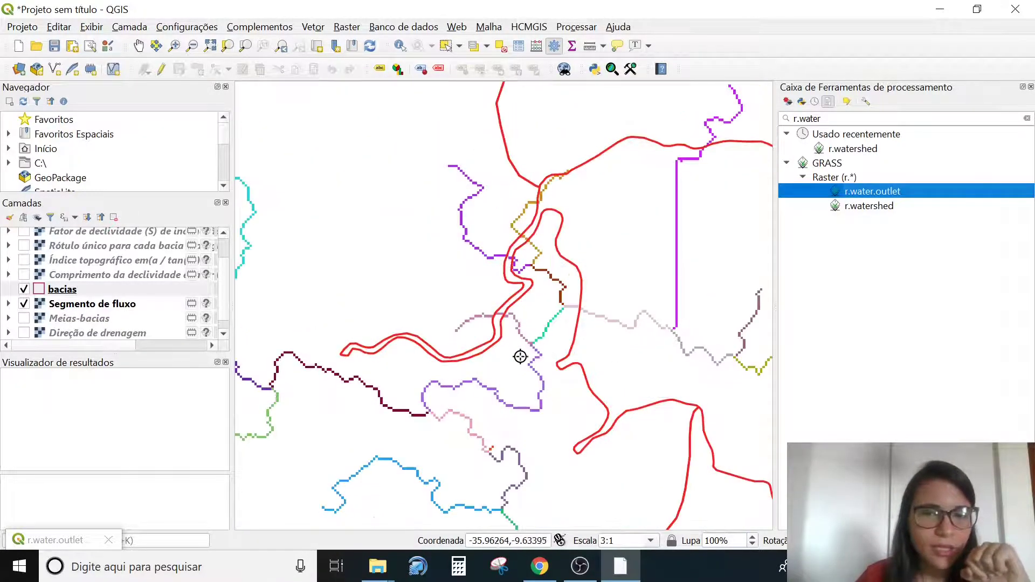
scroll(547, 302, "up", 2)
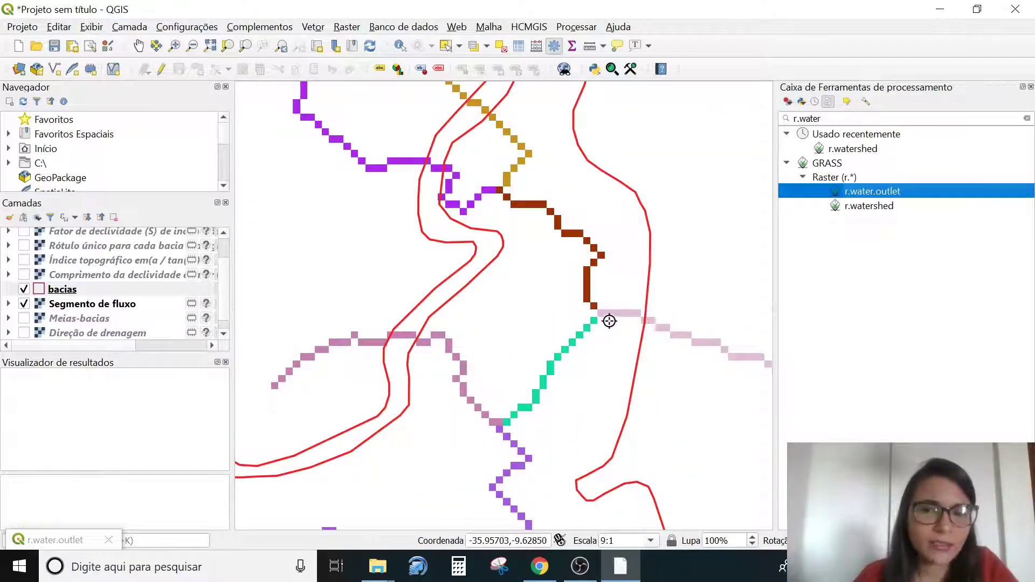
scroll(608, 318, "up", 2)
scroll(622, 289, "down", 4)
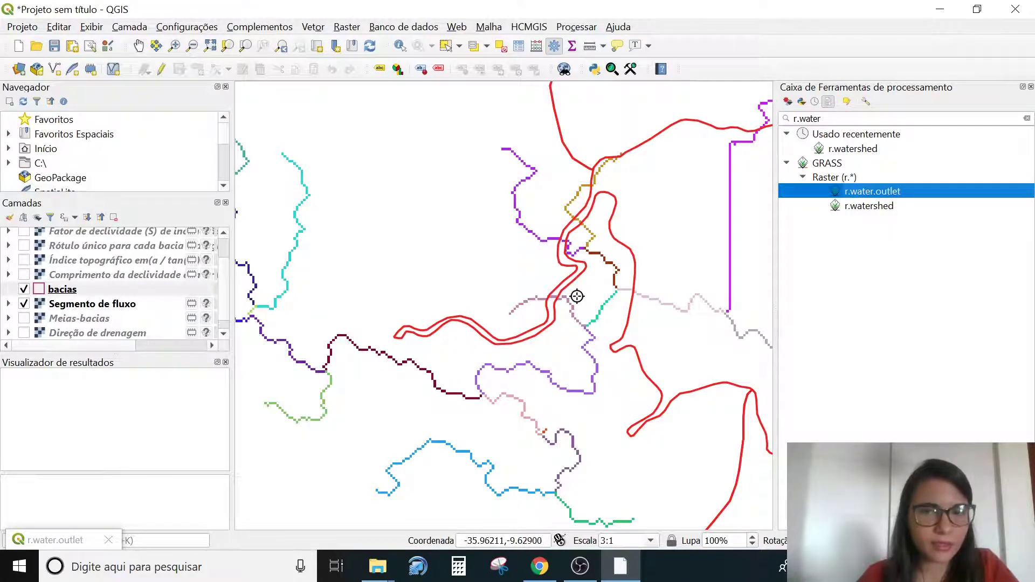
scroll(619, 289, "up", 4)
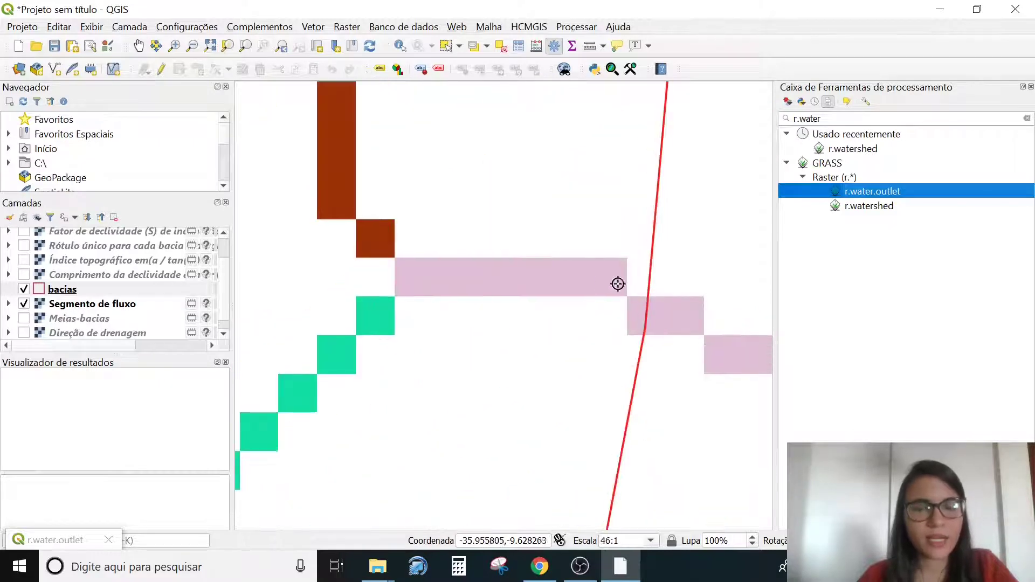
left_click(505, 276)
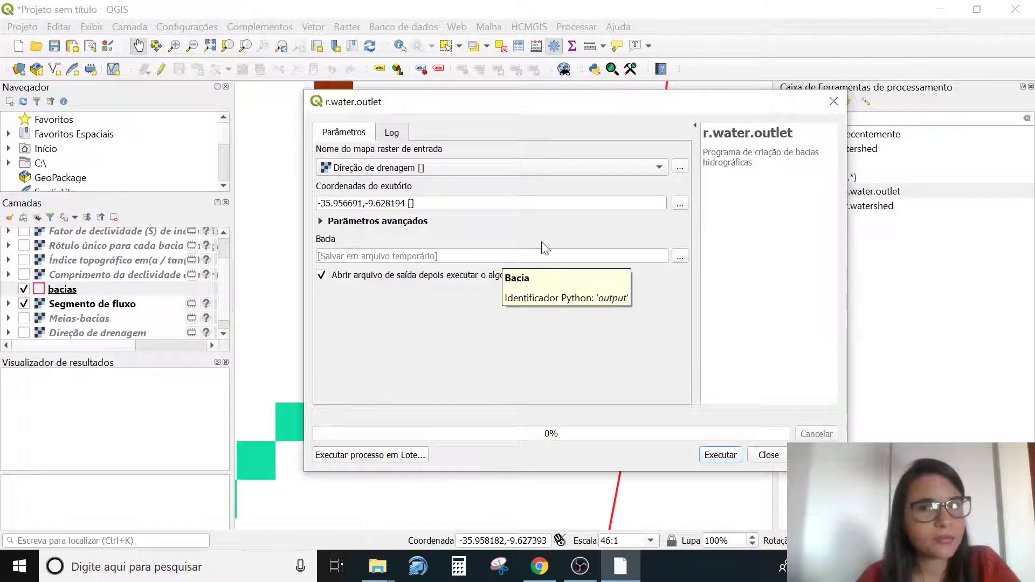
Set the basin output to bh_paraiba.tif in the Trabalho - Bacia folder, run r.water.outlet and close it
left_click(681, 257)
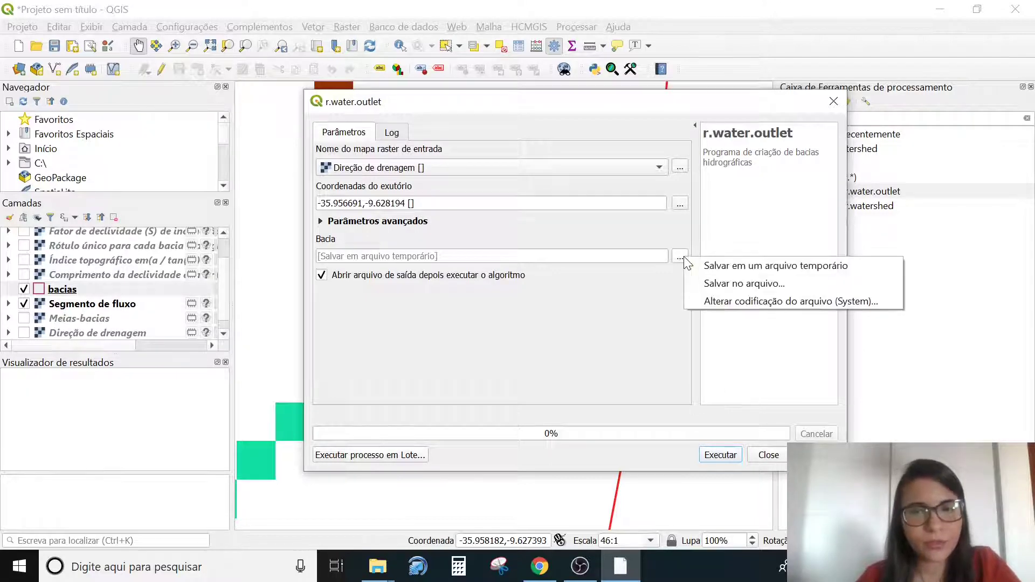
left_click(717, 286)
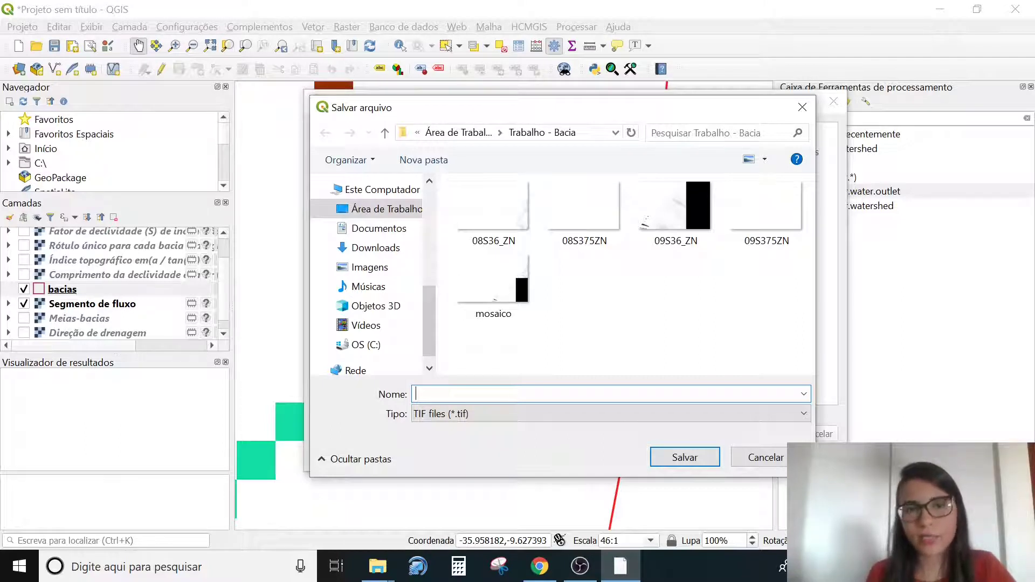
type("bh")
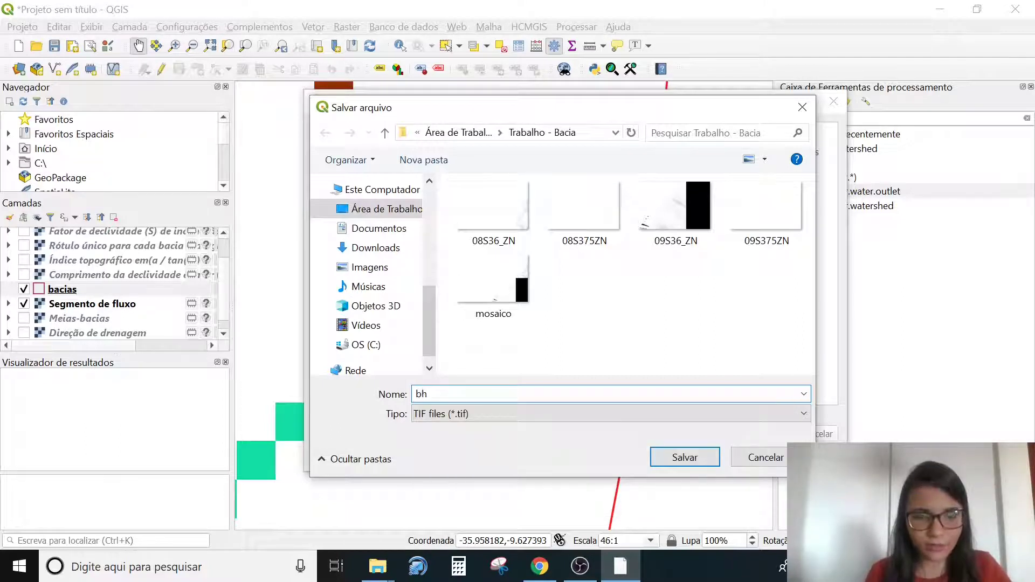
type("_ip")
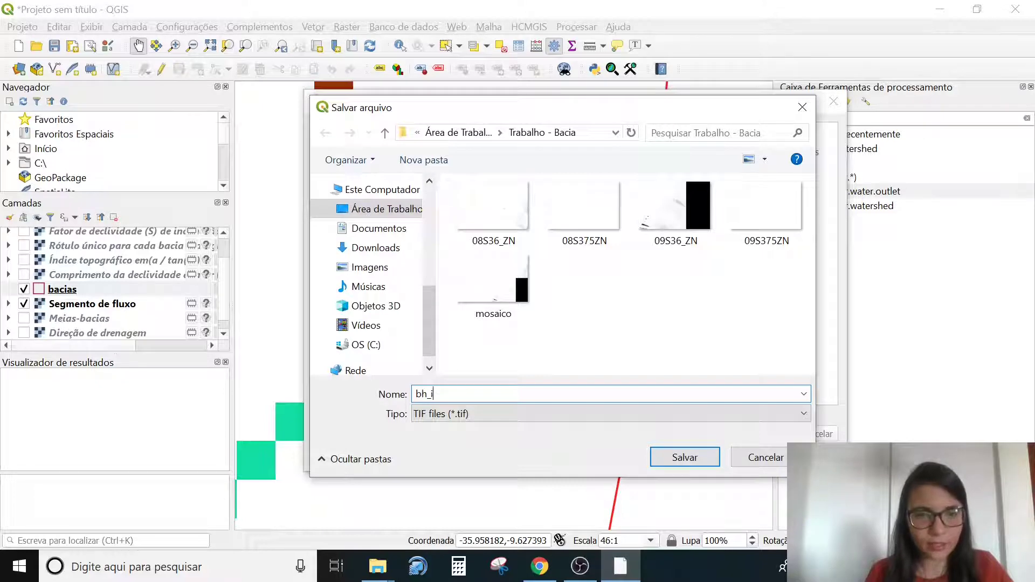
type("ara")
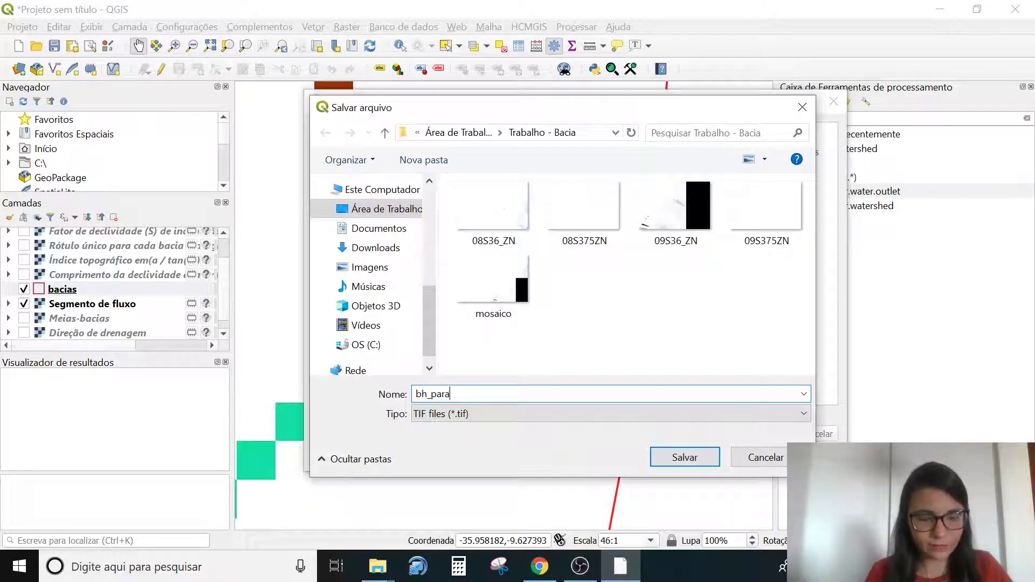
type("iba")
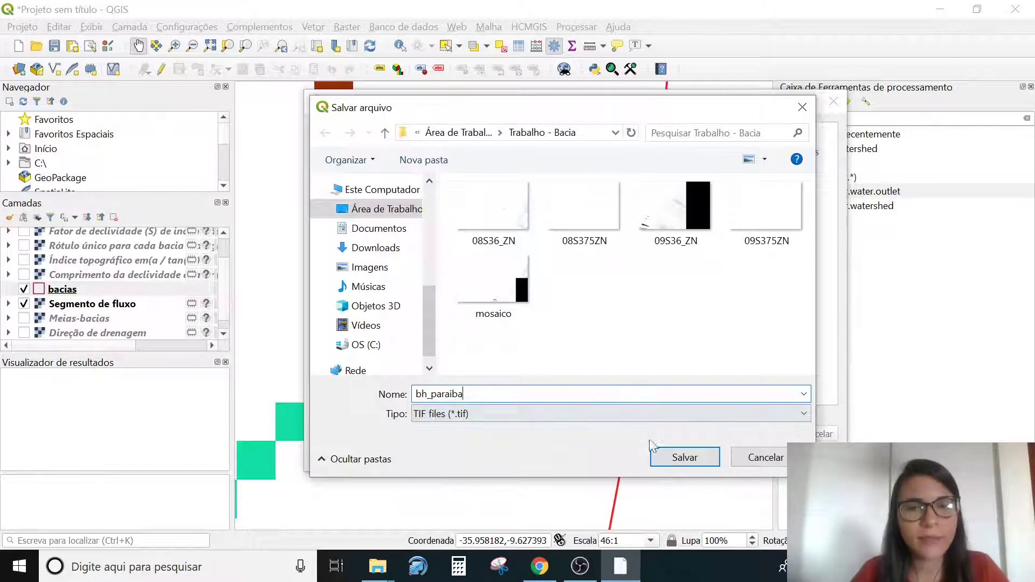
left_click(707, 461)
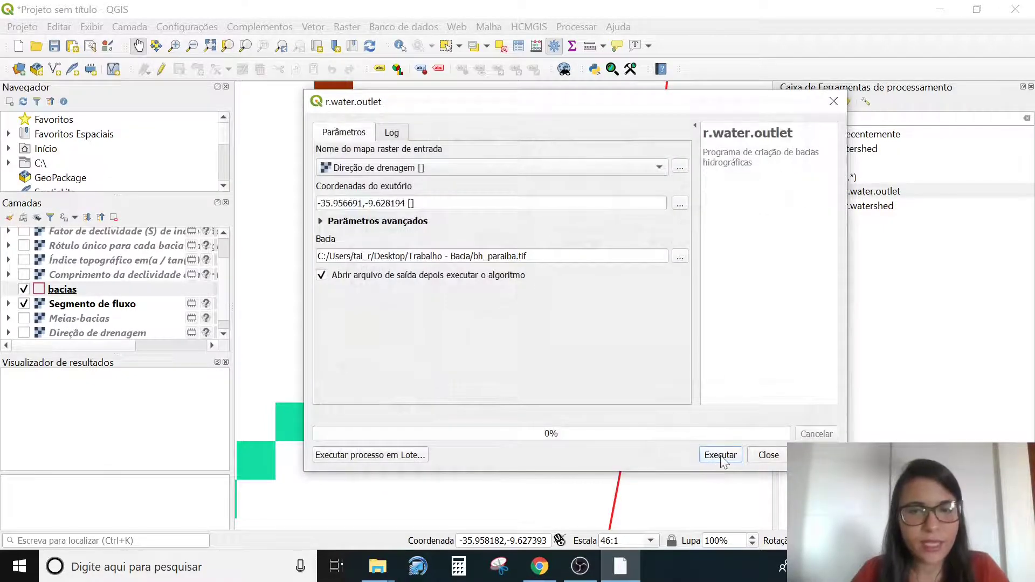
left_click(721, 456)
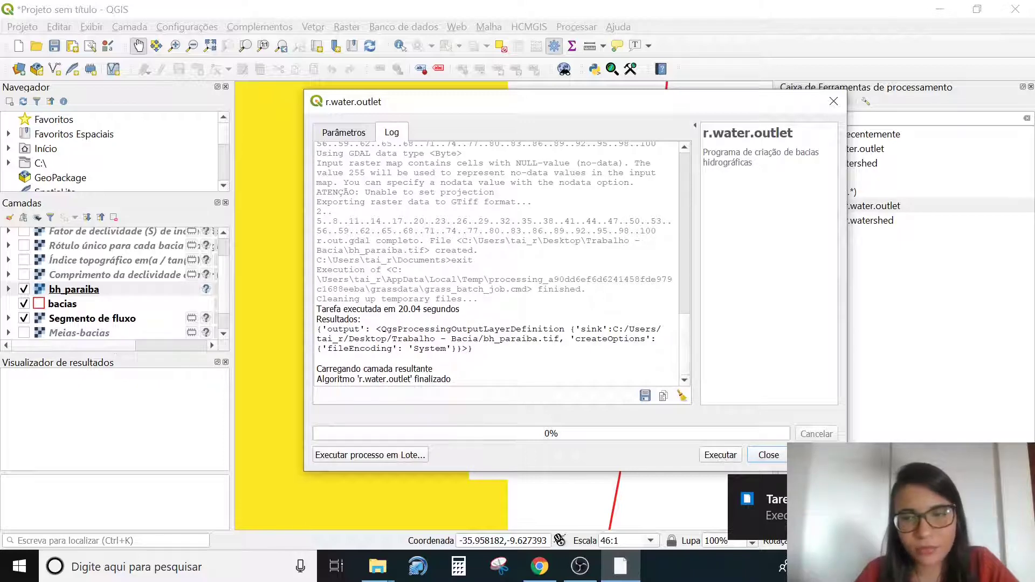
left_click(771, 456)
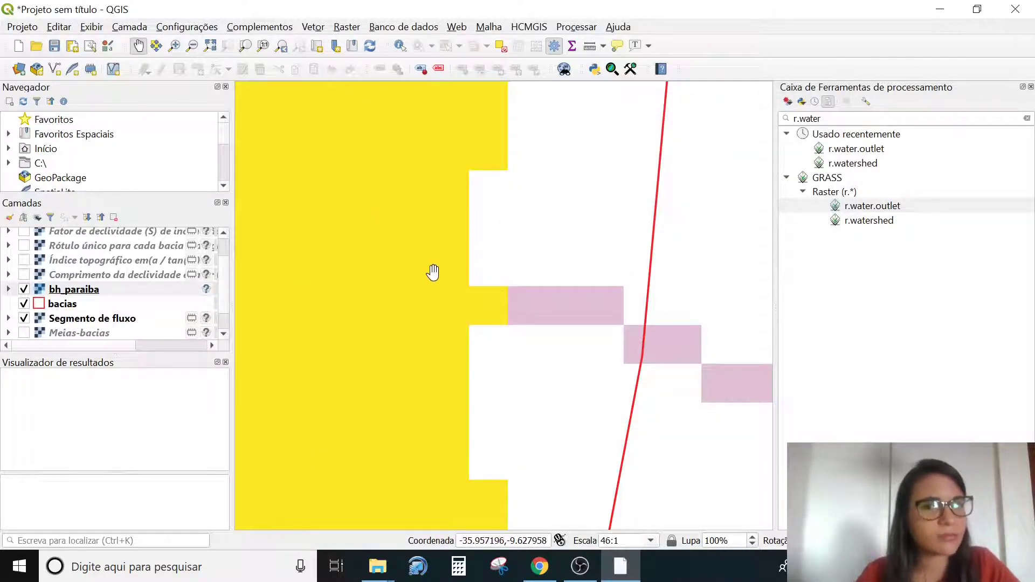
Compare the full bh_paraiba raster with the bacias outlines, and hide the bacias layer
scroll(433, 272, "down", 5)
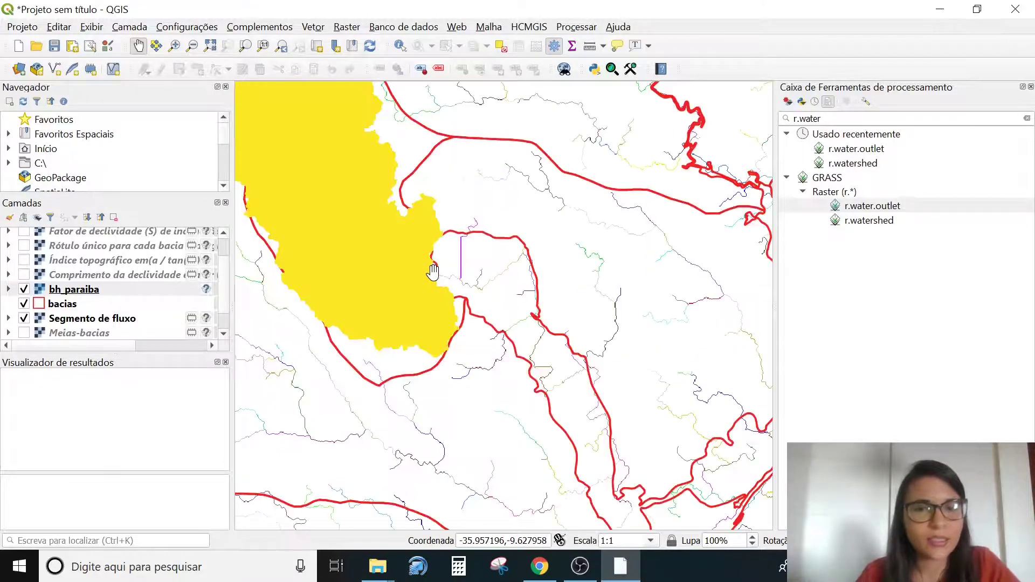
scroll(433, 273, "down", 3)
scroll(433, 272, "down", 2)
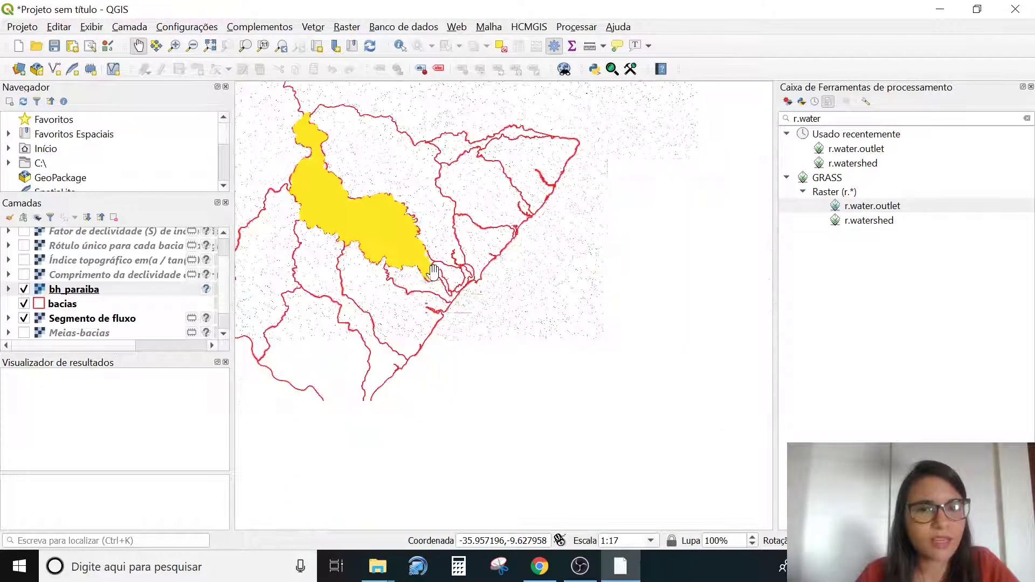
left_click_drag(433, 272, 495, 308)
scroll(478, 263, "up", 4)
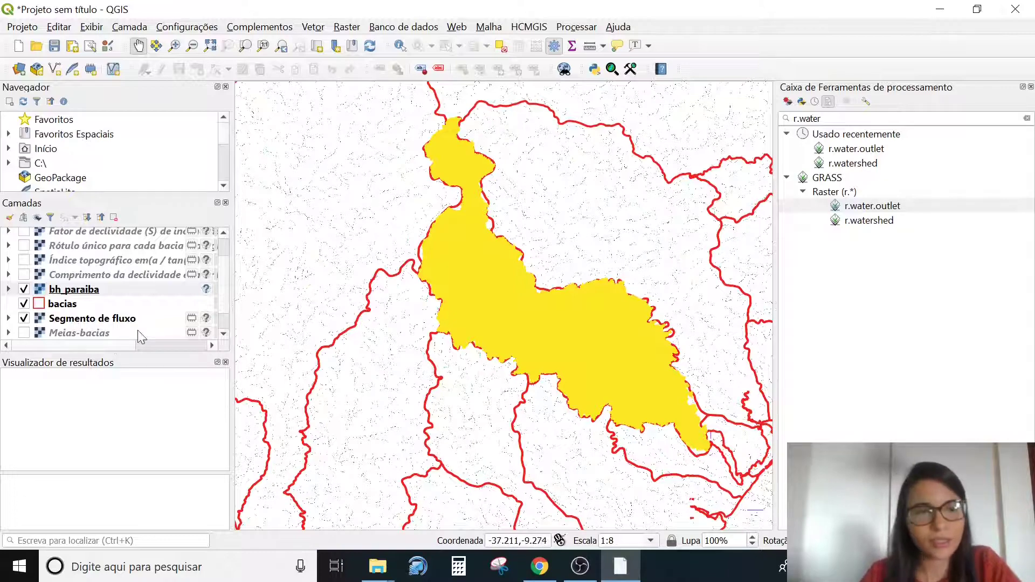
left_click(24, 304)
left_click_drag(596, 375, 562, 356)
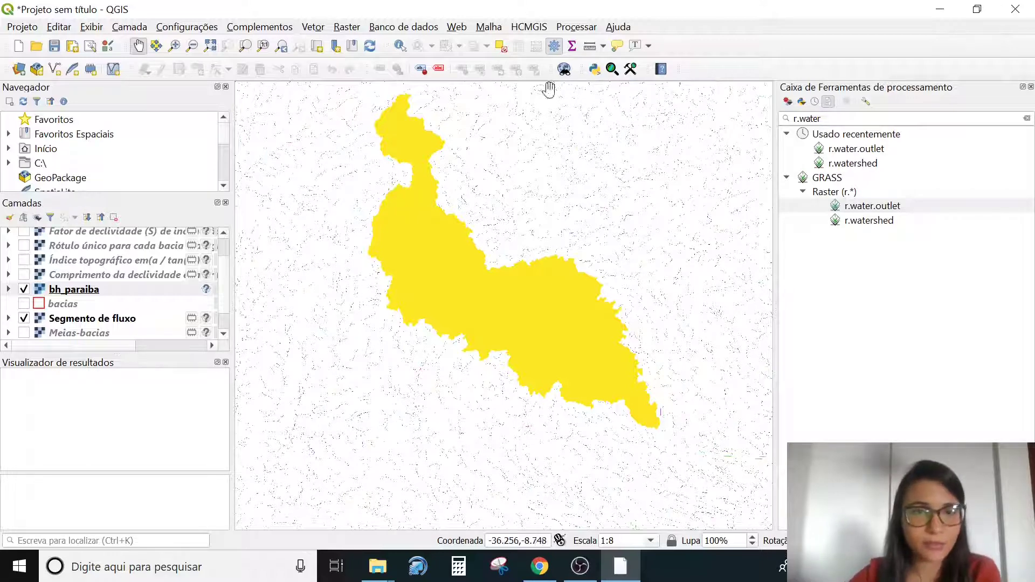
Open the raster-to-vector polygonize tool with bh_paraiba as the input layer
left_click(347, 28)
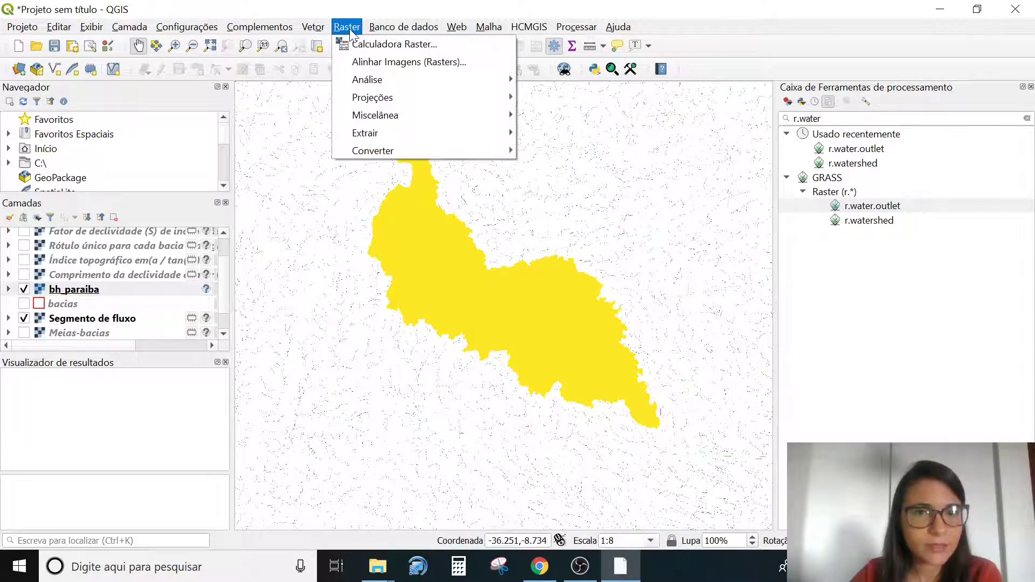
mouse_move(380, 154)
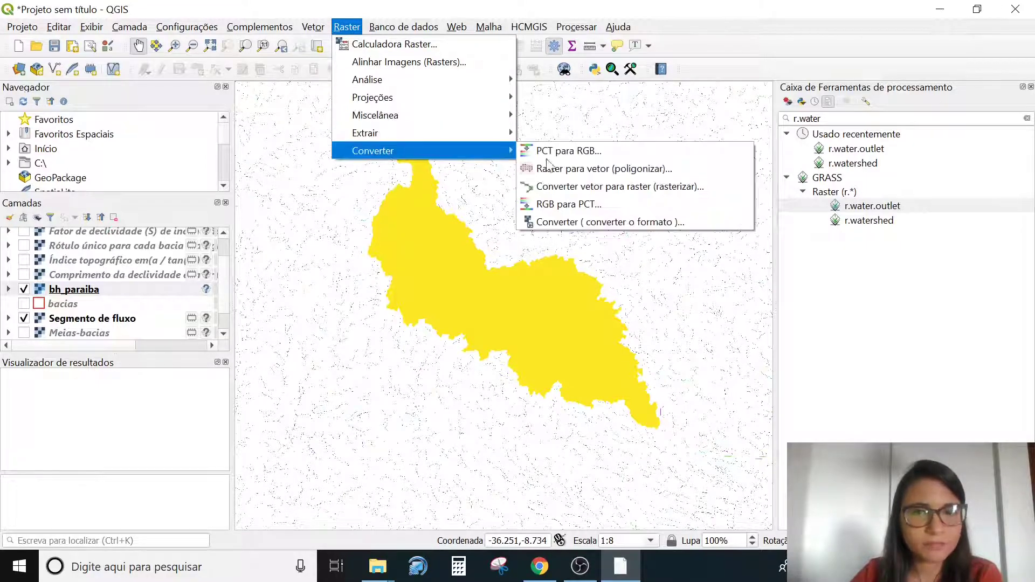
left_click(651, 170)
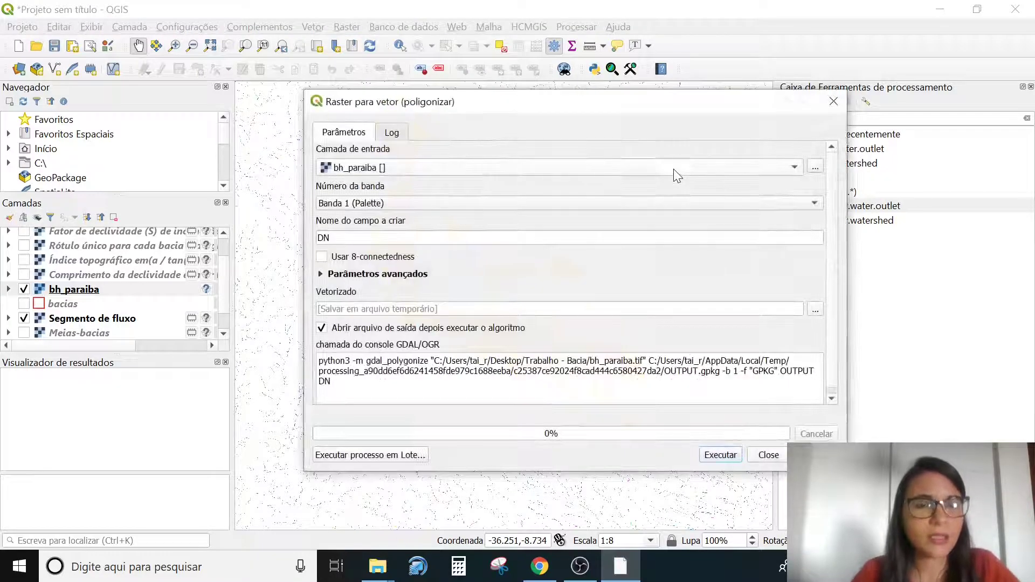
left_click(406, 167)
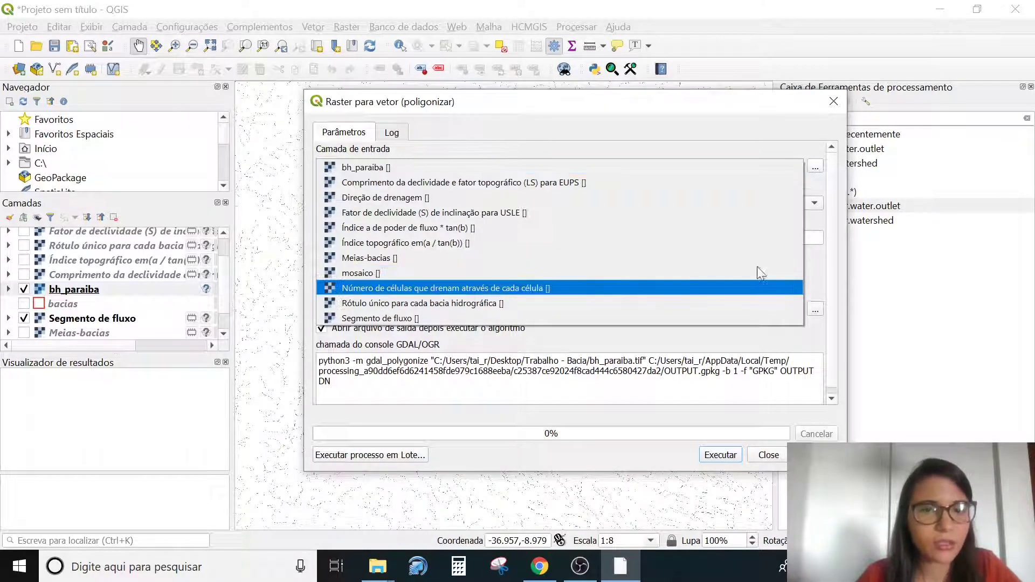
left_click(566, 166)
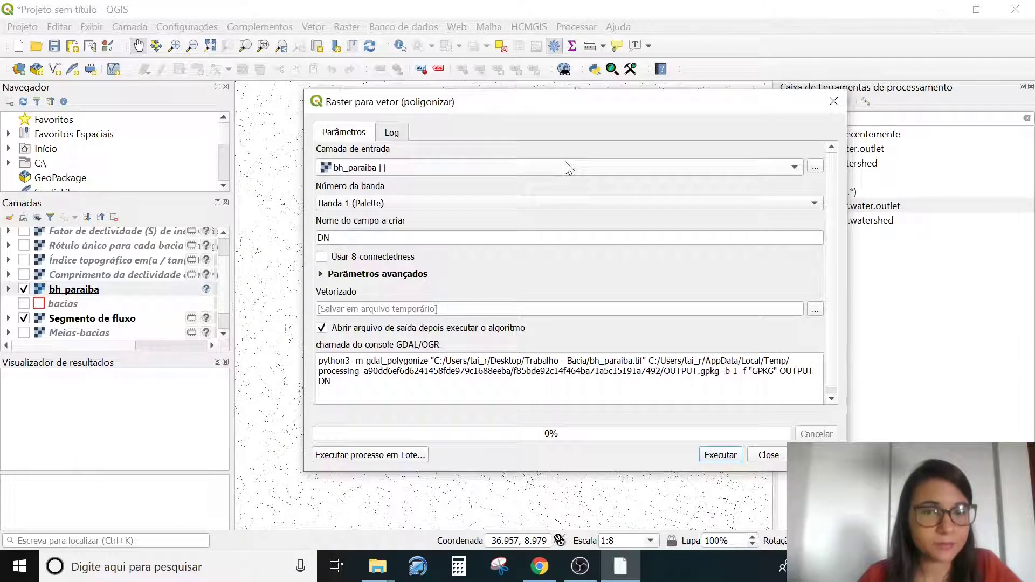
Set the vectorized output to a GeoPackage file named bh_paraiba_poligono in the Trabalho - Bacia folder
left_click(810, 312)
left_click(842, 342)
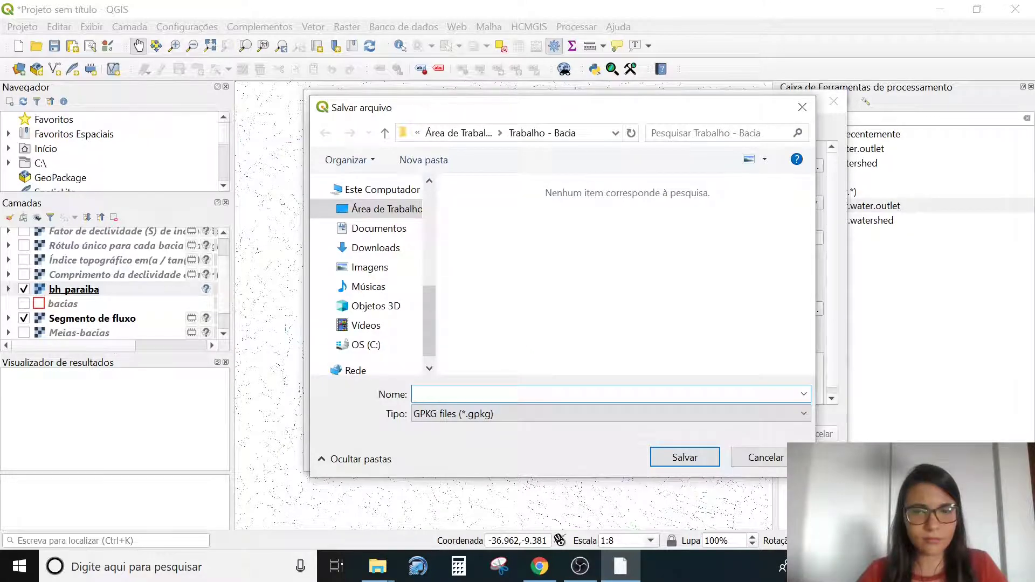
type("bh")
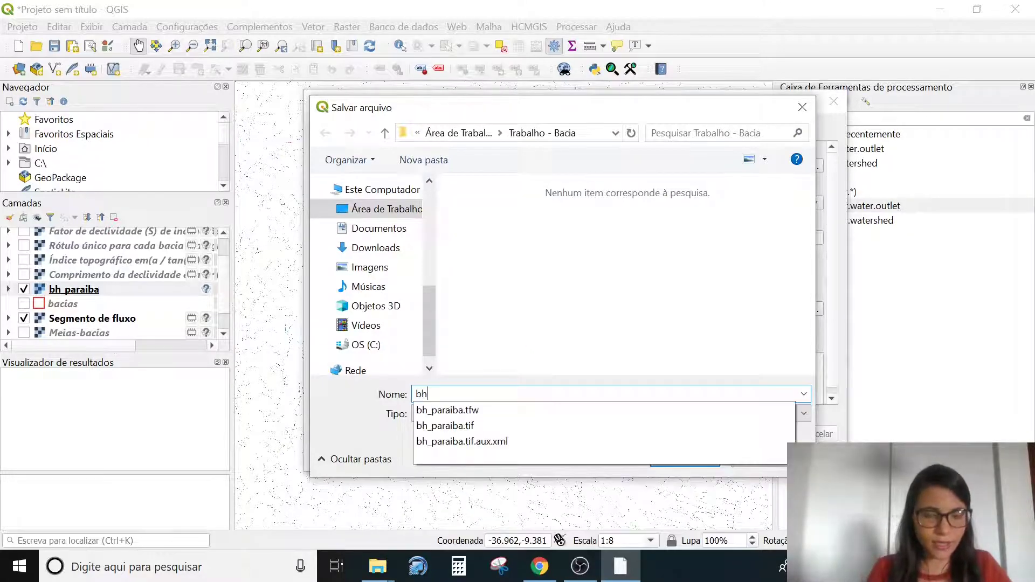
type("_i")
key("BackSpace")
type("p")
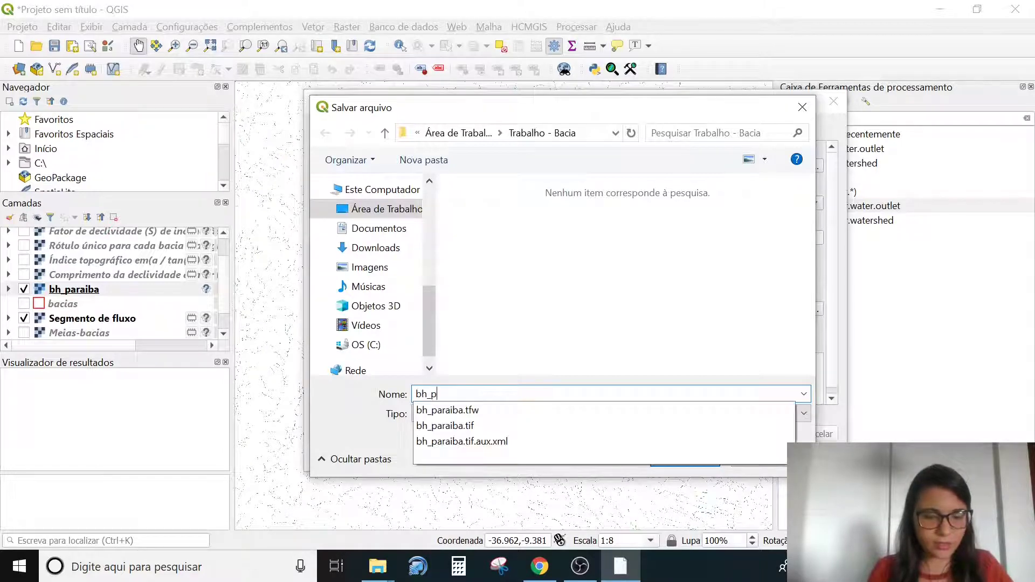
type("araiba")
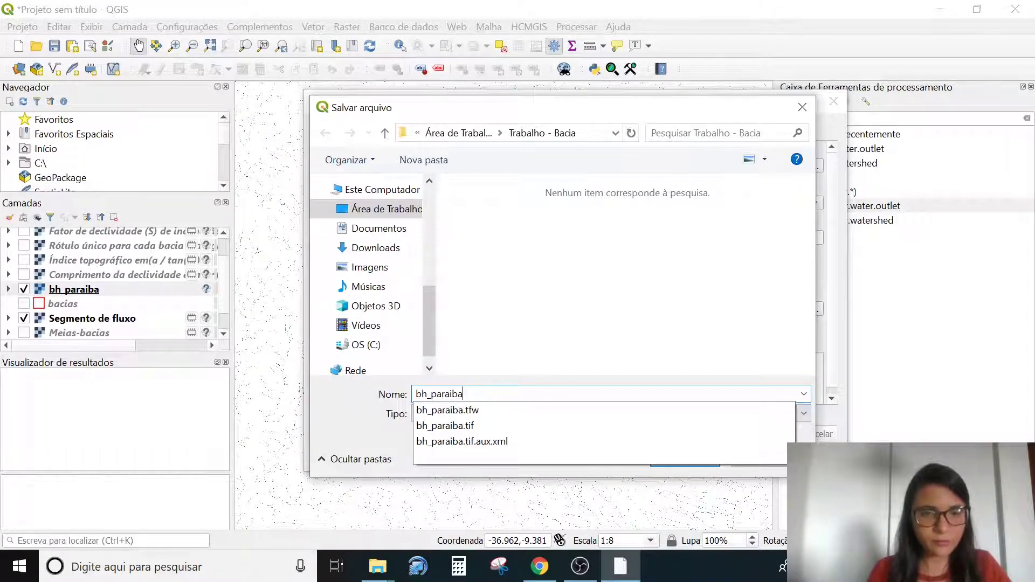
type("_pol")
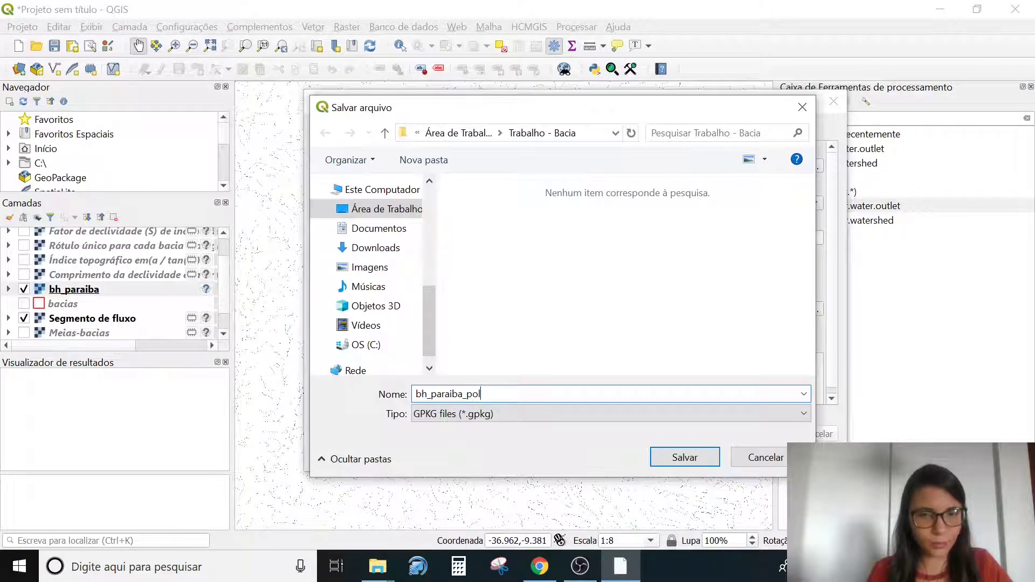
type("igono")
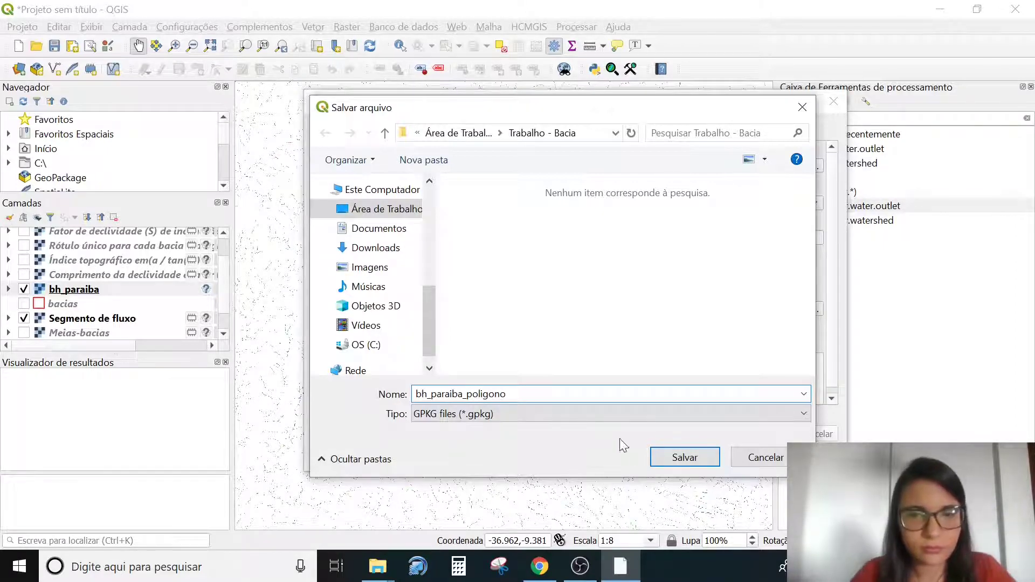
left_click(694, 465)
Run the raster-to-vector conversion of bh_paraiba and close the tool
scroll(835, 263, "down", 1)
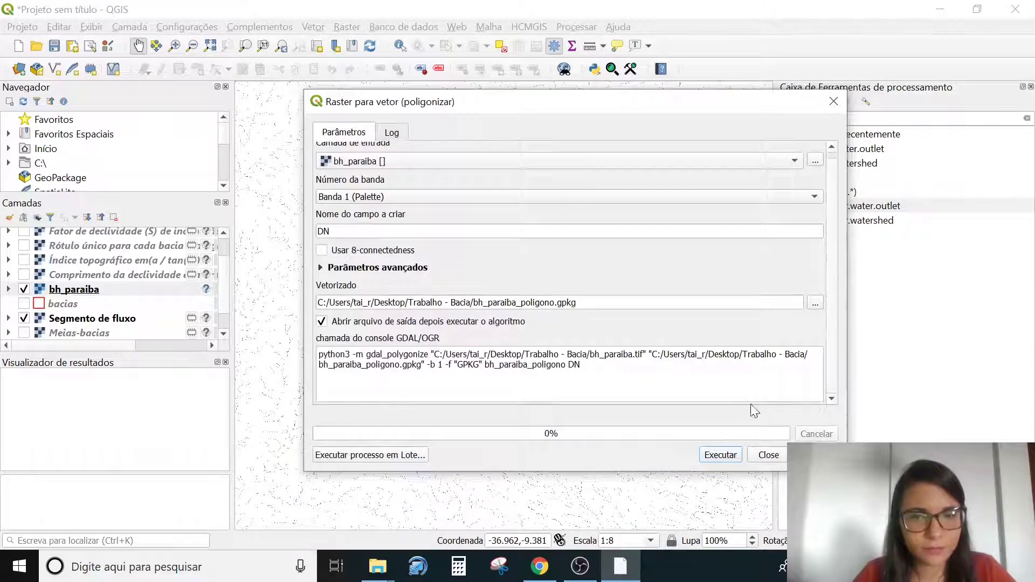
left_click(732, 459)
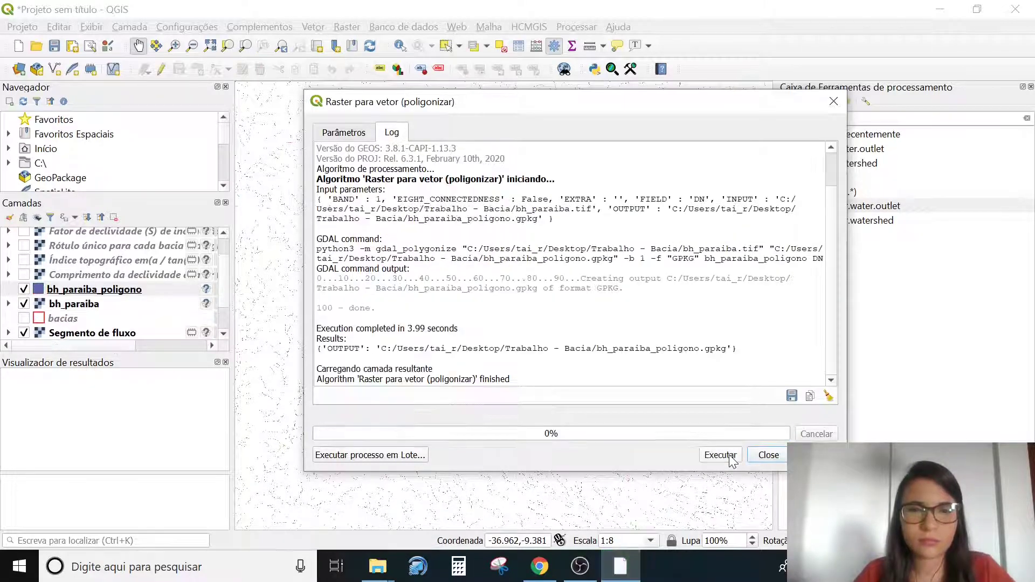
left_click(769, 454)
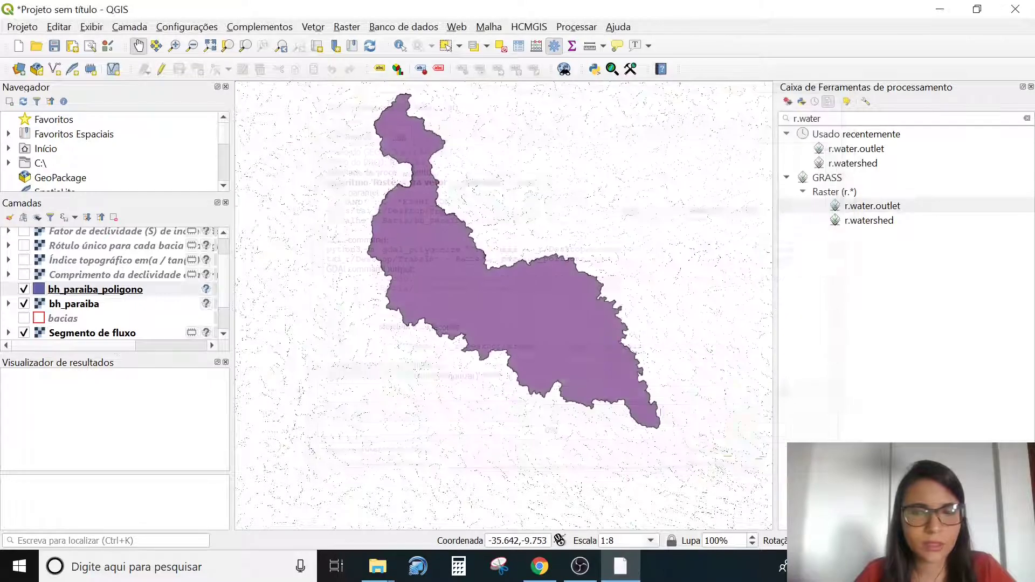
Compare the bh_paraiba_poligono layer with the bh_paraiba raster by switching their visibility
left_click(26, 292)
left_click(24, 304)
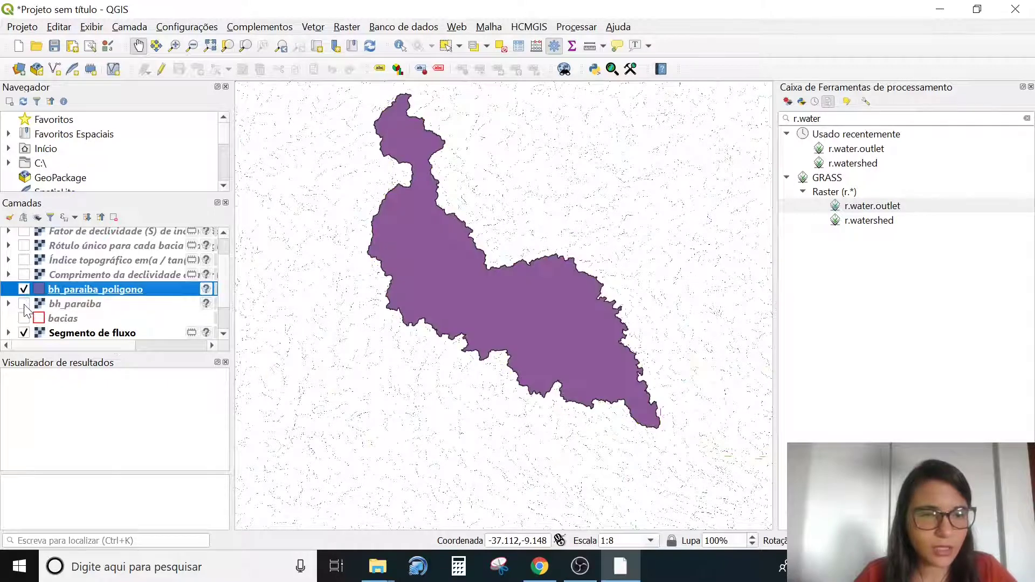
left_click(25, 304)
left_click(24, 289)
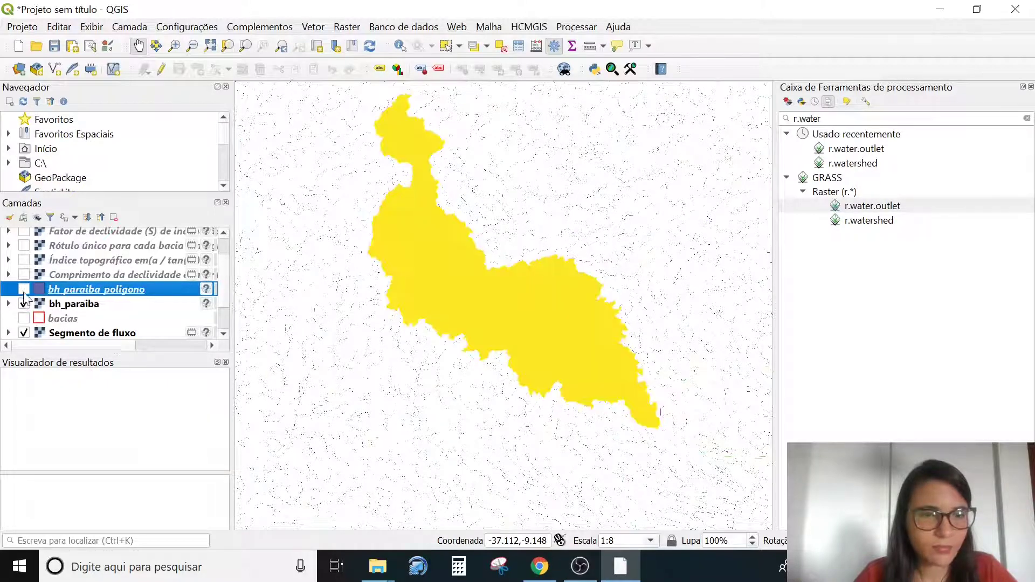
left_click(24, 304)
scroll(458, 308, "up", 1)
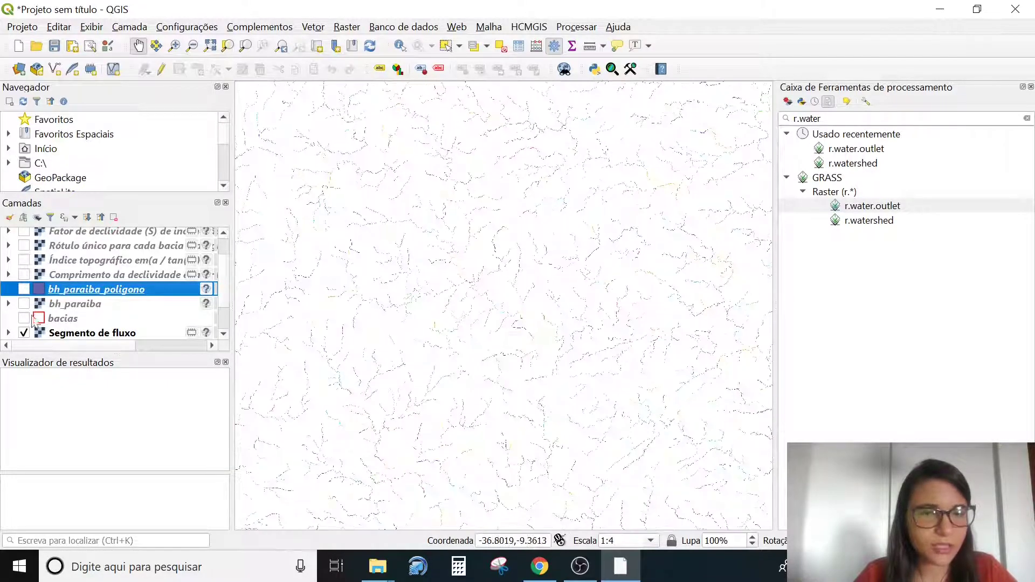
left_click(25, 305)
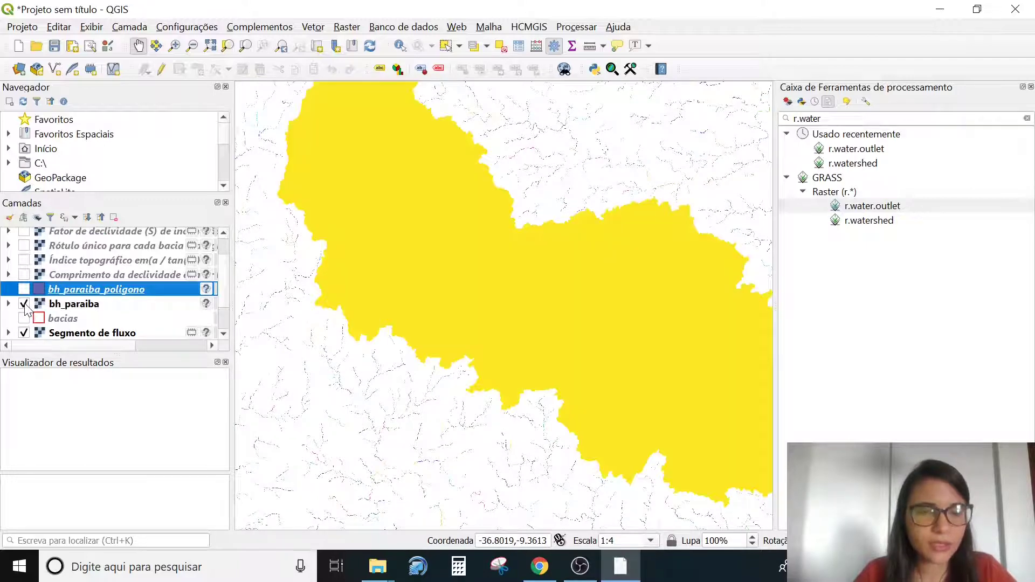
Identify the bh_paraiba_poligono feature on the map to inspect its attributes, and close the results
left_click(400, 45)
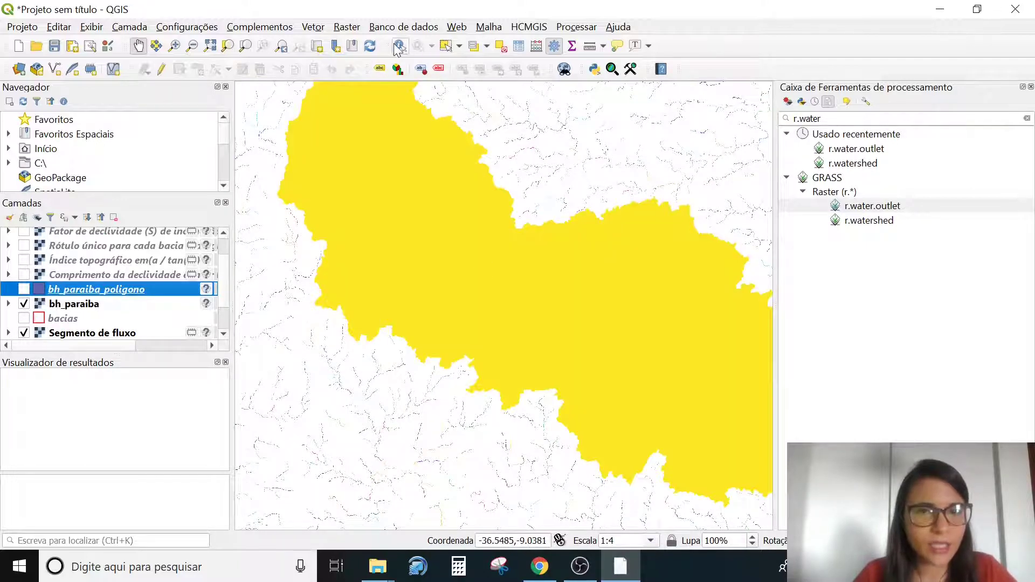
left_click(405, 94)
left_click(391, 211)
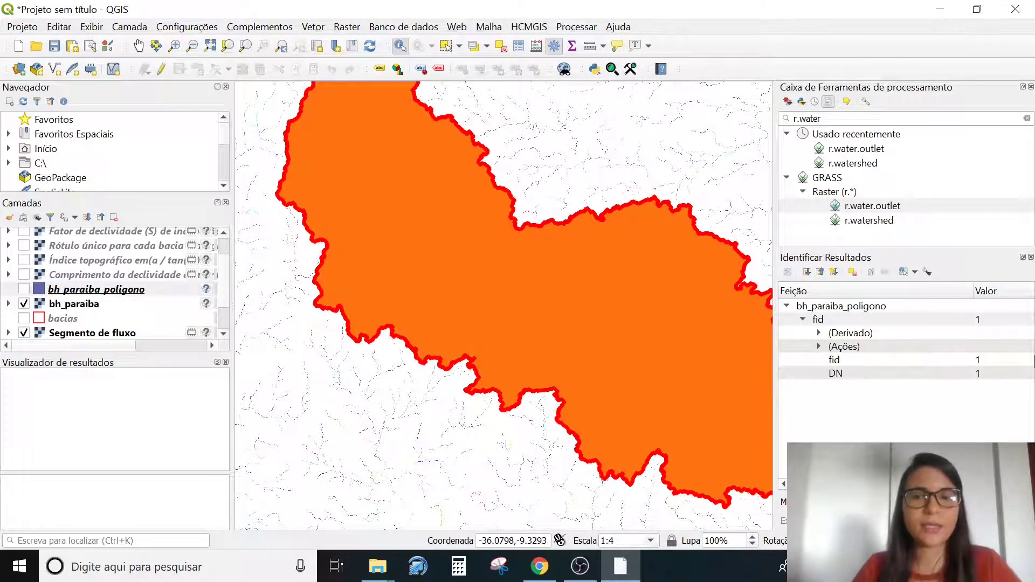
left_click(1031, 258)
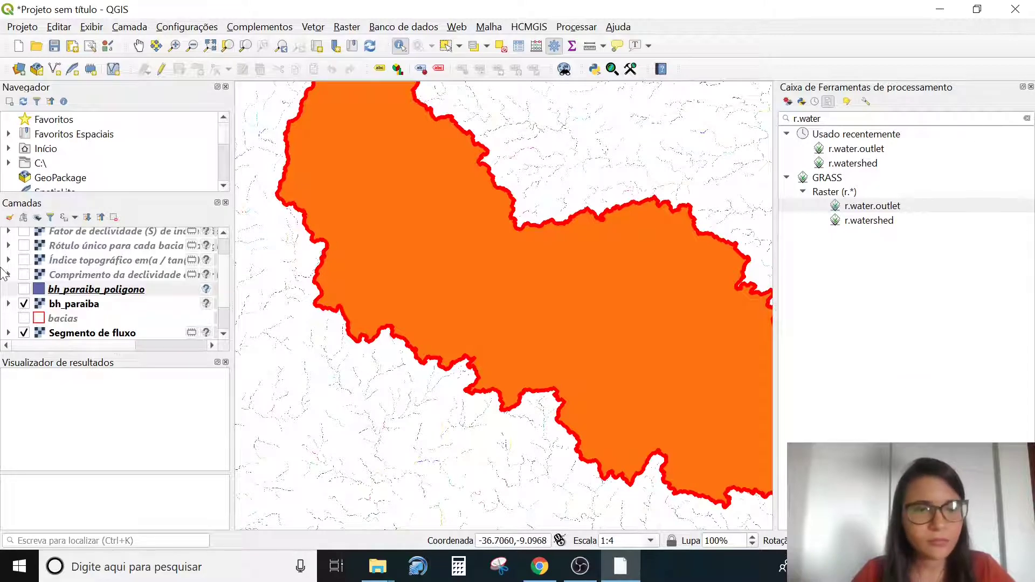
Hide the bh_paraiba raster and show the bh_paraiba_poligono layer in full
left_click(24, 304)
left_click(24, 291)
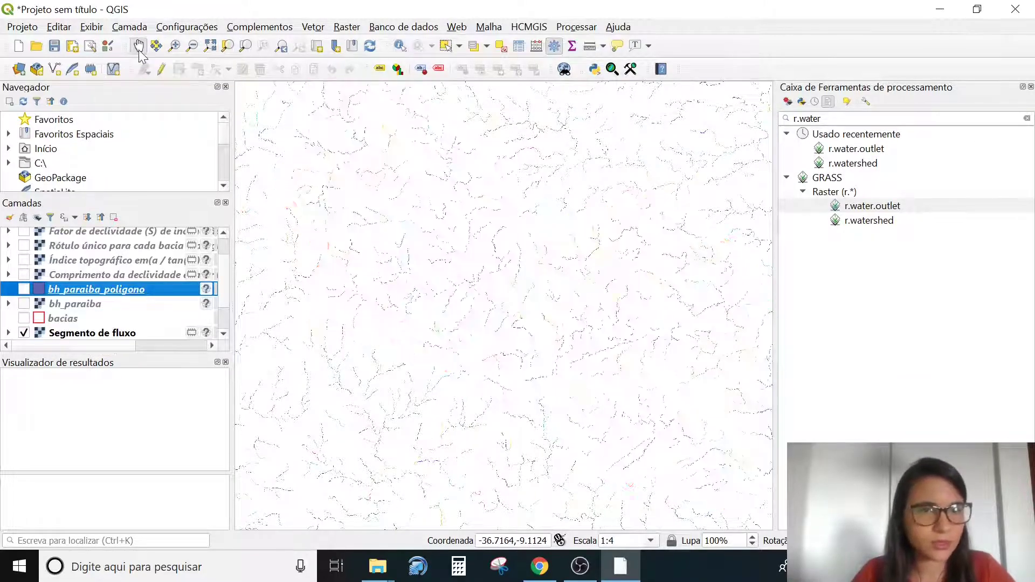
left_click(24, 289)
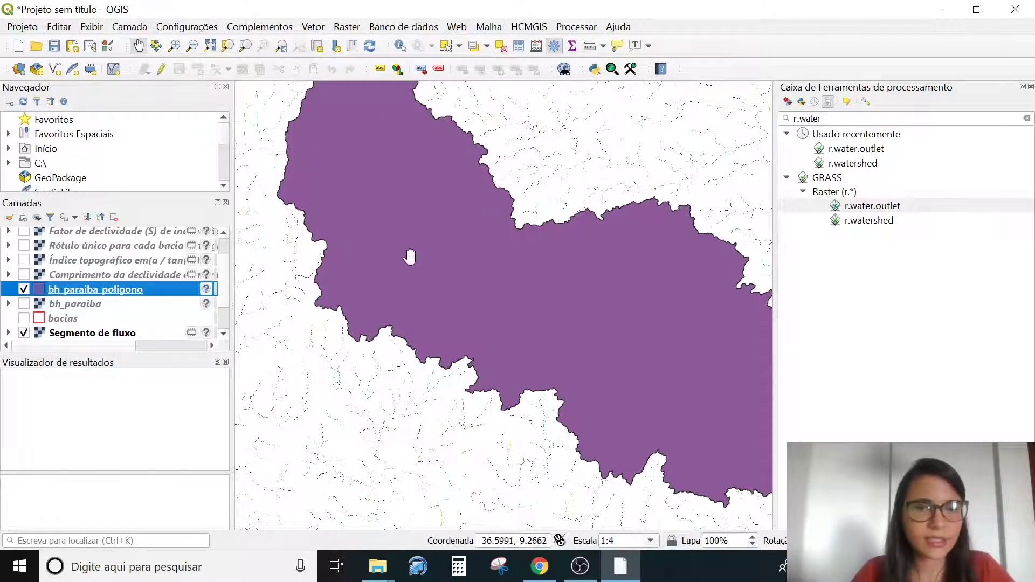
scroll(409, 253, "down", 2)
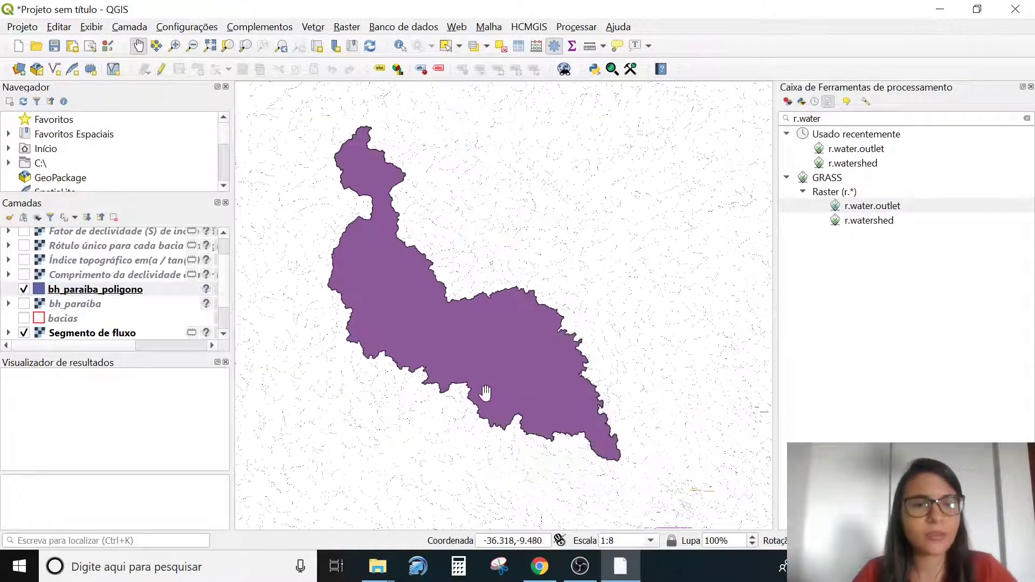
Style bh_paraiba_poligono's simple fill with no brush (Sem pincel) and a bright green stroke colour
left_click(40, 289)
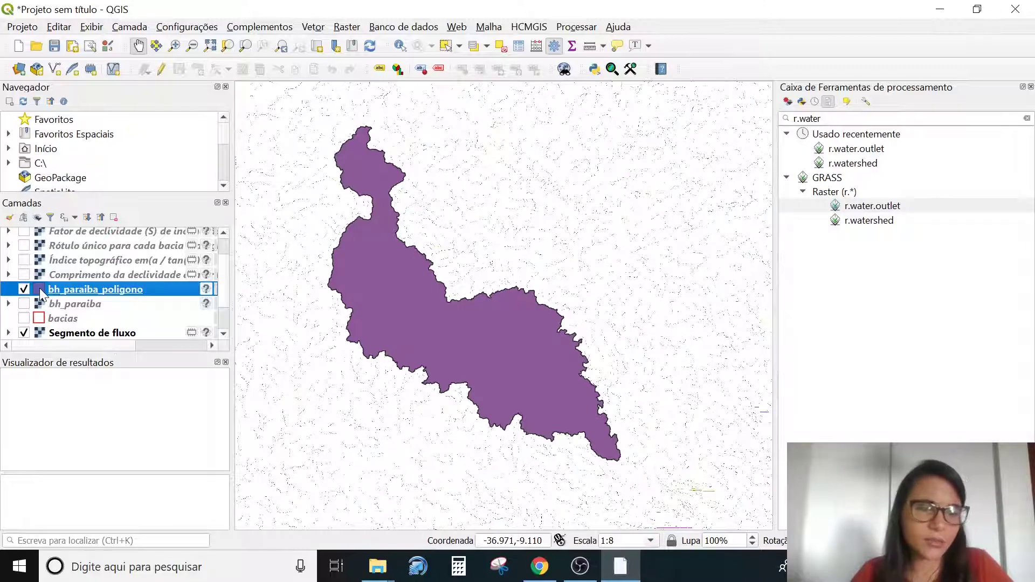
double_click(40, 289)
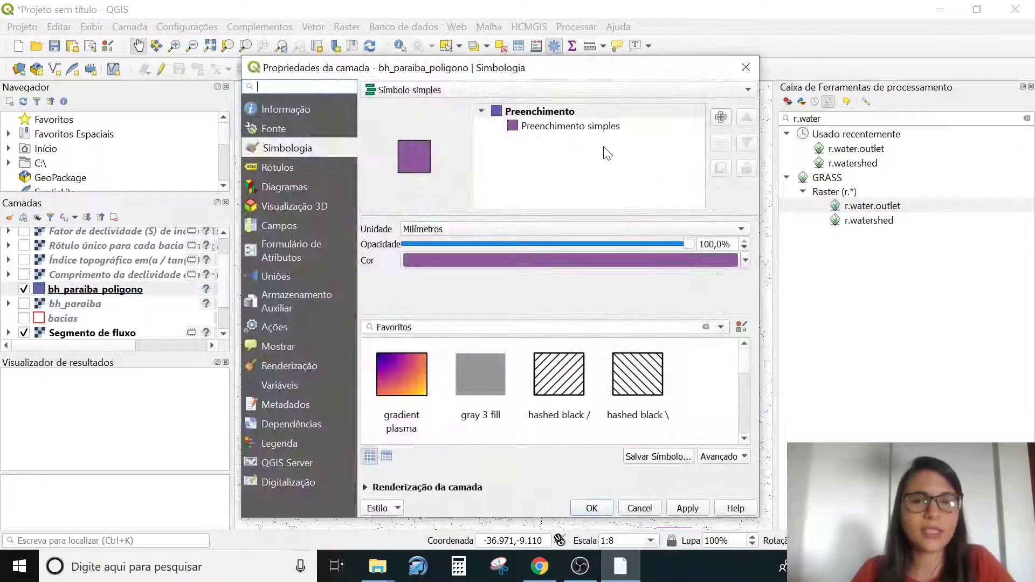
left_click(573, 126)
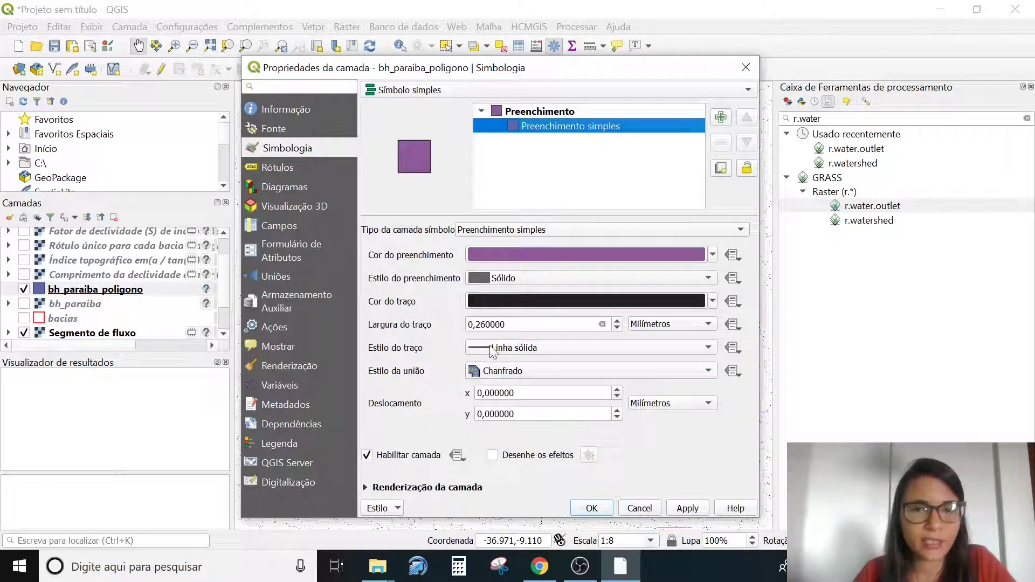
left_click(513, 278)
left_click(516, 292)
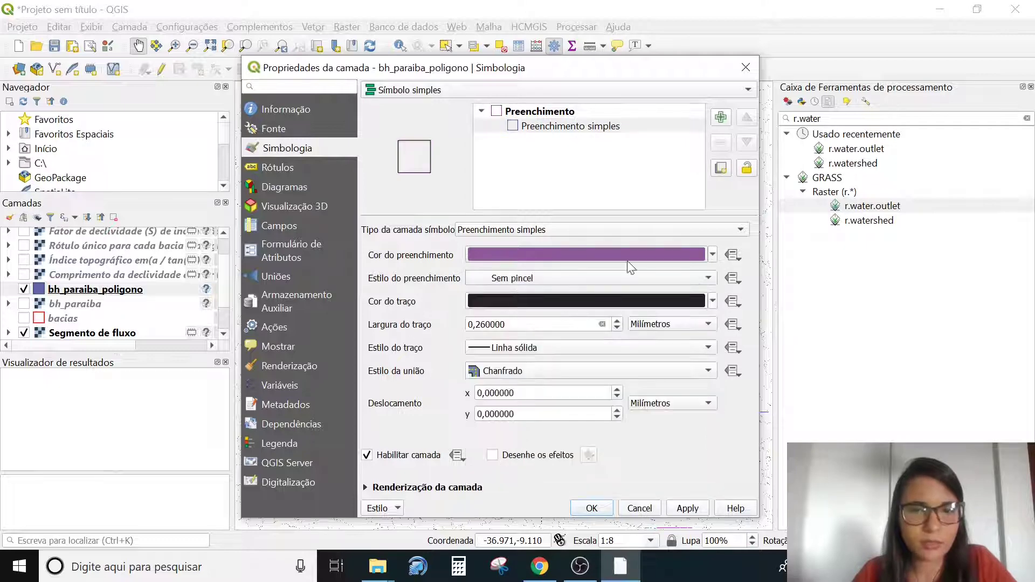
left_click(481, 305)
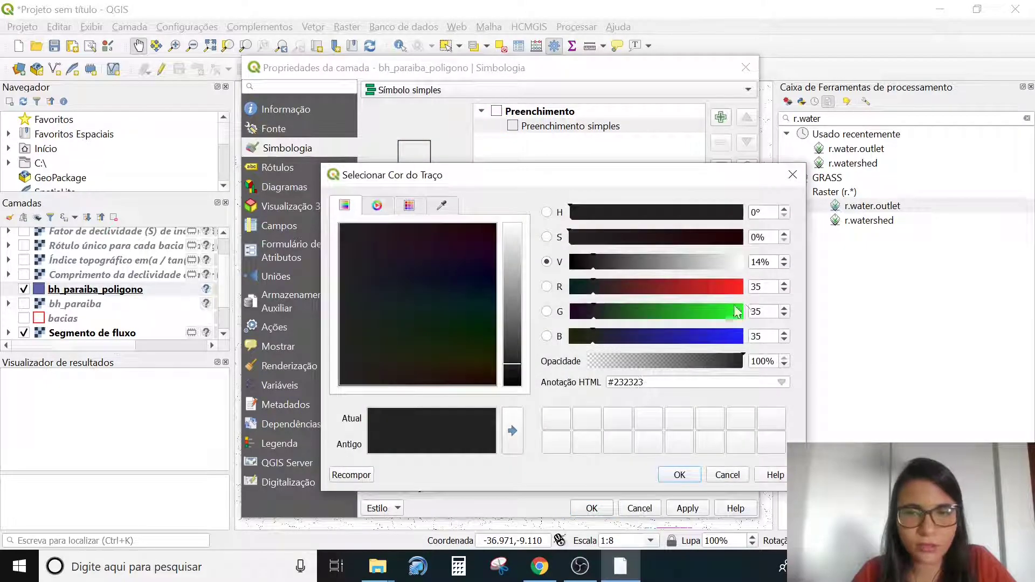
left_click(724, 312)
left_click(679, 475)
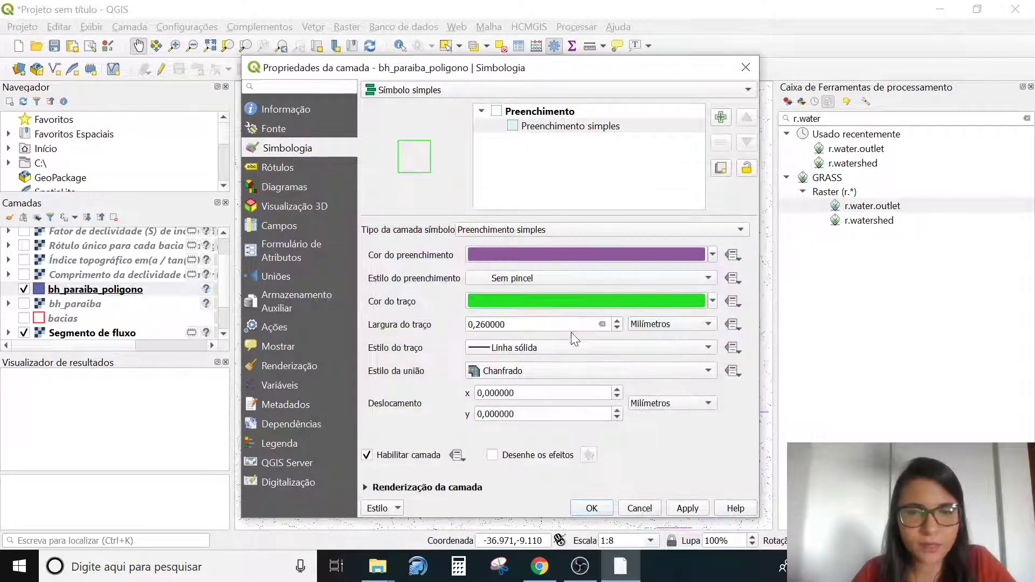
Set the polygon's stroke width to 1.06 millimetres and apply the symbology
left_click(617, 321)
left_click(617, 321)
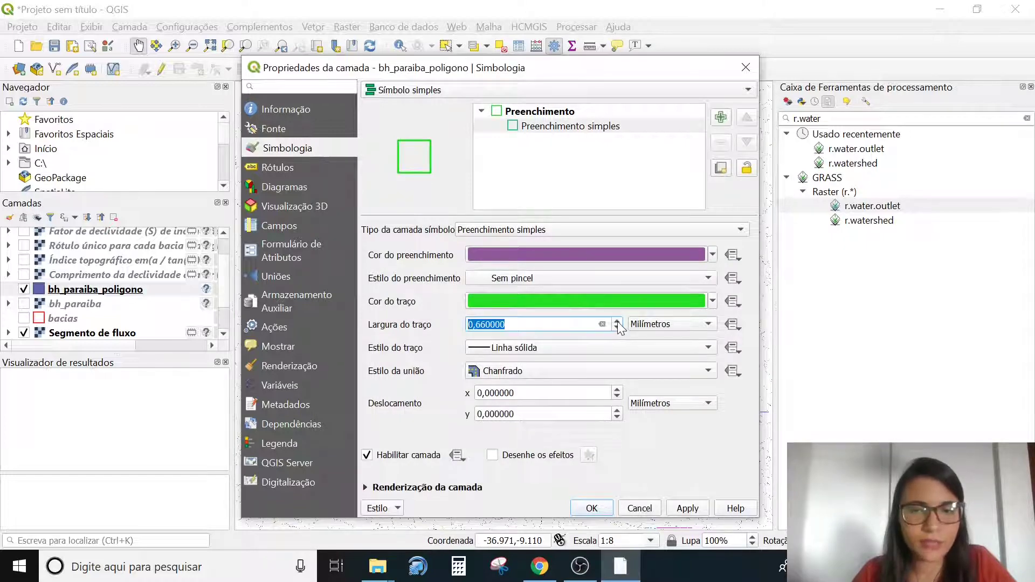
left_click(617, 321)
left_click(617, 321)
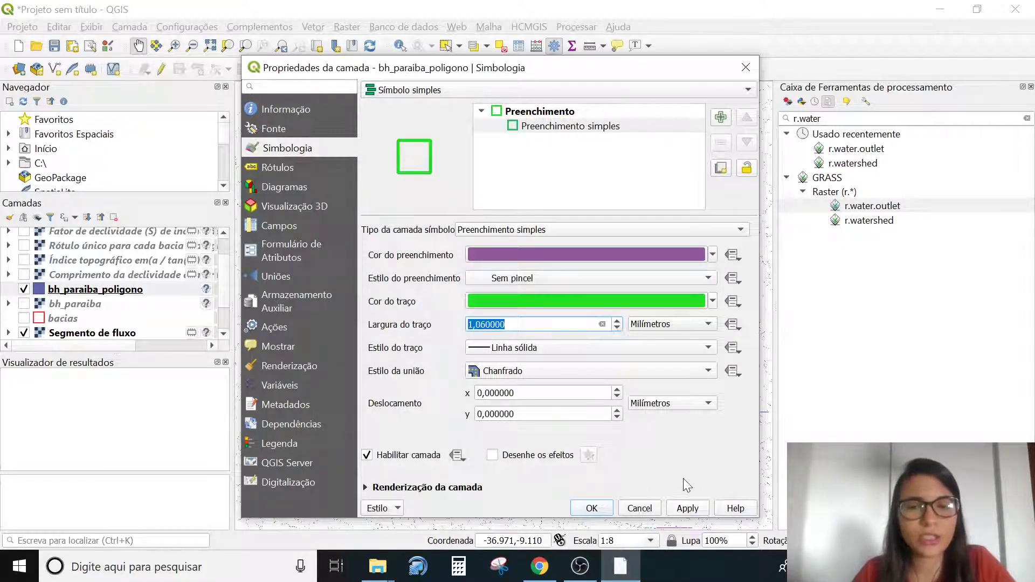
left_click(688, 510)
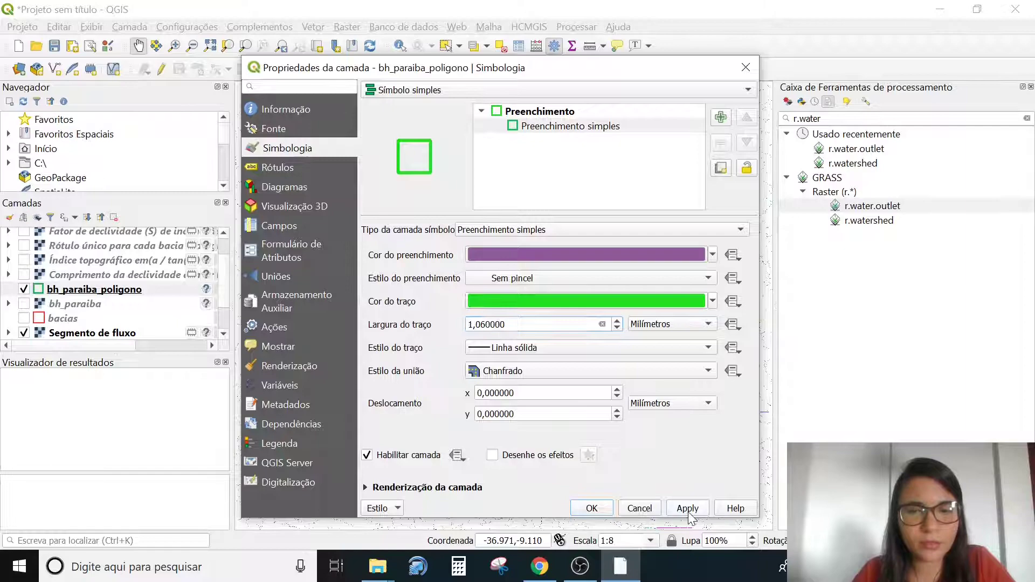
left_click(596, 509)
Examine the green watershed outline over the stream segments, up close and across the whole basin
scroll(404, 289, "up", 1)
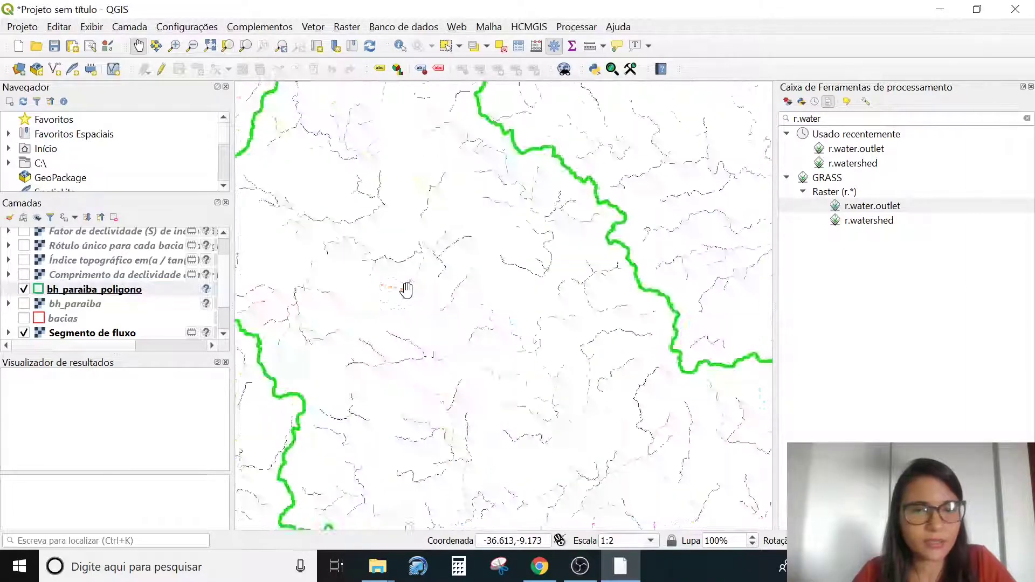
scroll(407, 289, "down", 3)
scroll(407, 290, "up", 2)
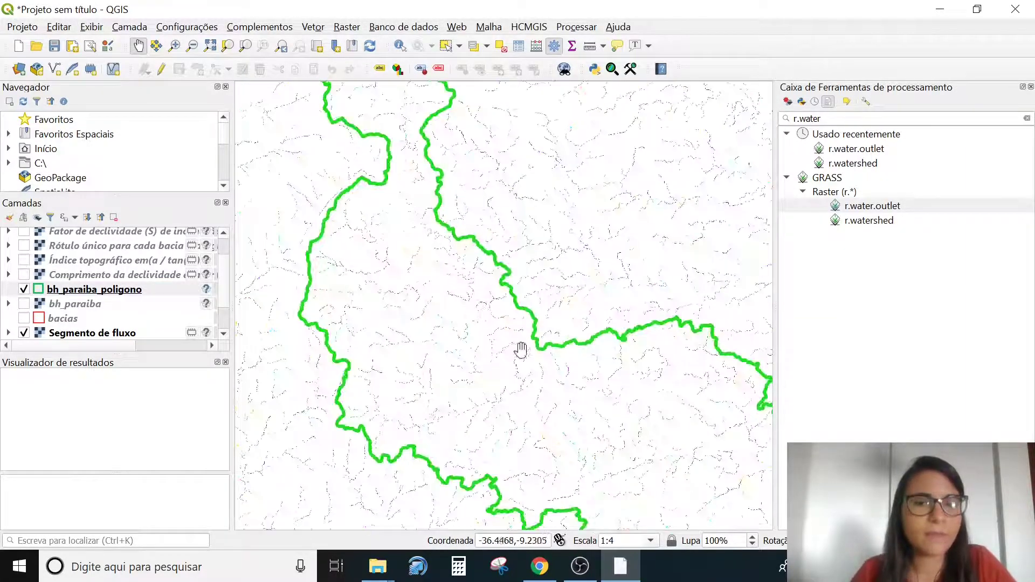
scroll(509, 356, "down", 1)
left_click_drag(606, 423, 557, 371)
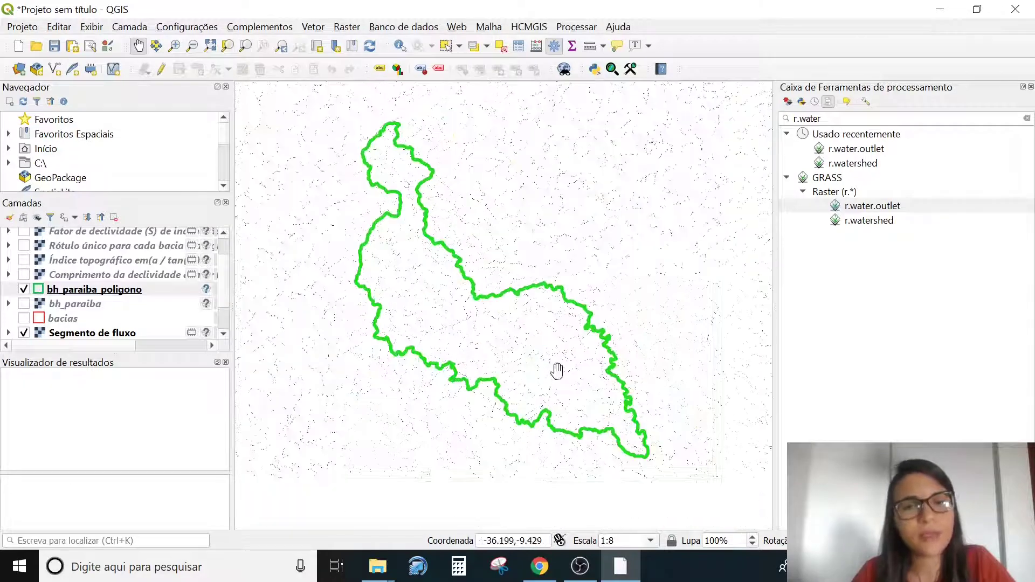